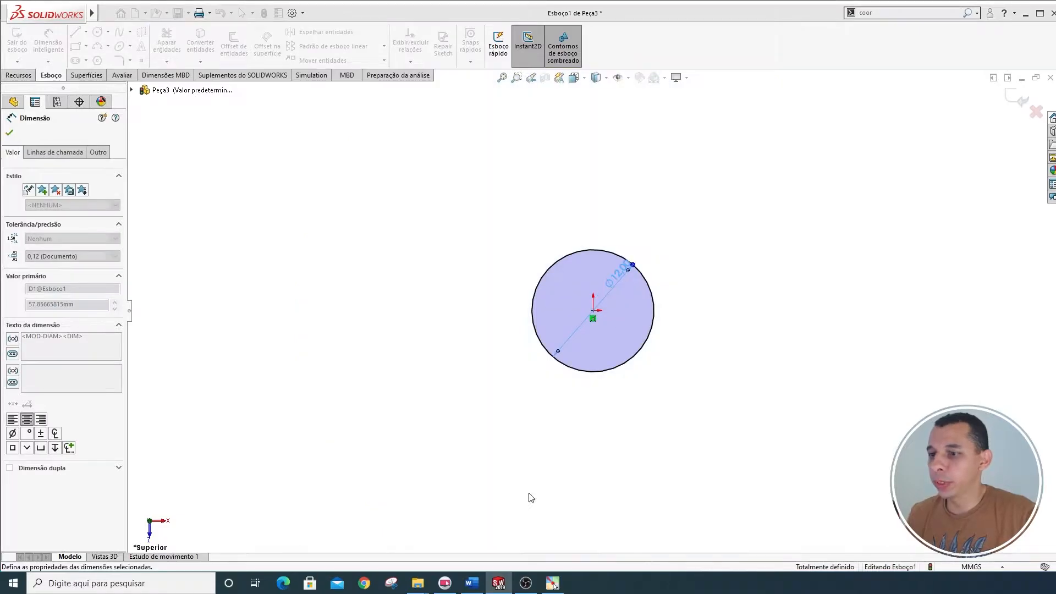
Finish the 12 mm circle sketch and extrude it 100 mm in the reversed direction
{"action": "left_click", "coordinate": [471, 584]}
{"action": "left_click", "coordinate": [471, 585]}
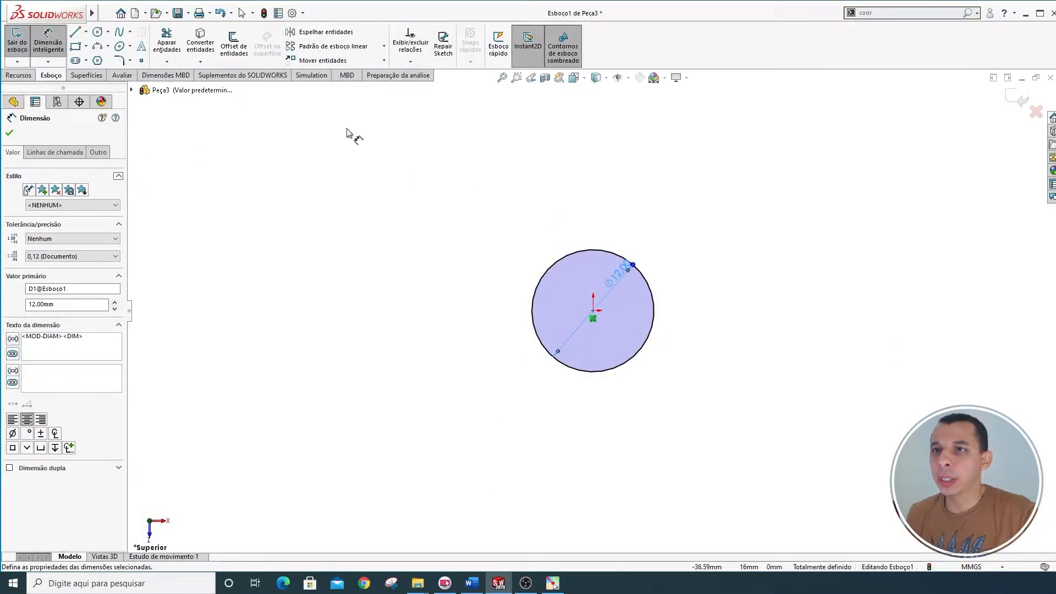
{"action": "left_click", "coordinate": [1011, 98]}
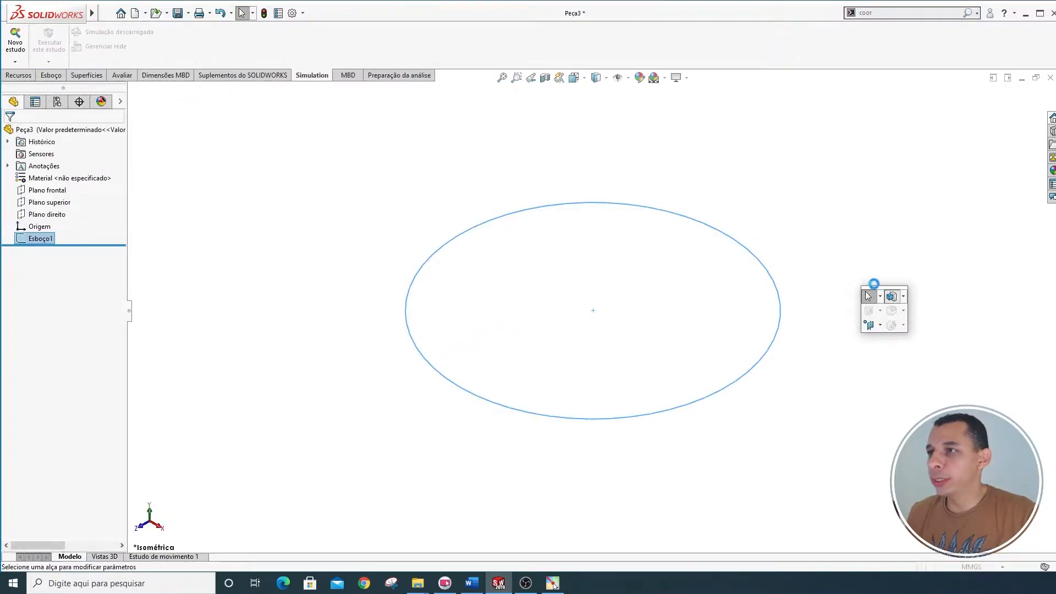
{"action": "left_click", "coordinate": [891, 296]}
{"action": "type", "text": "100"}
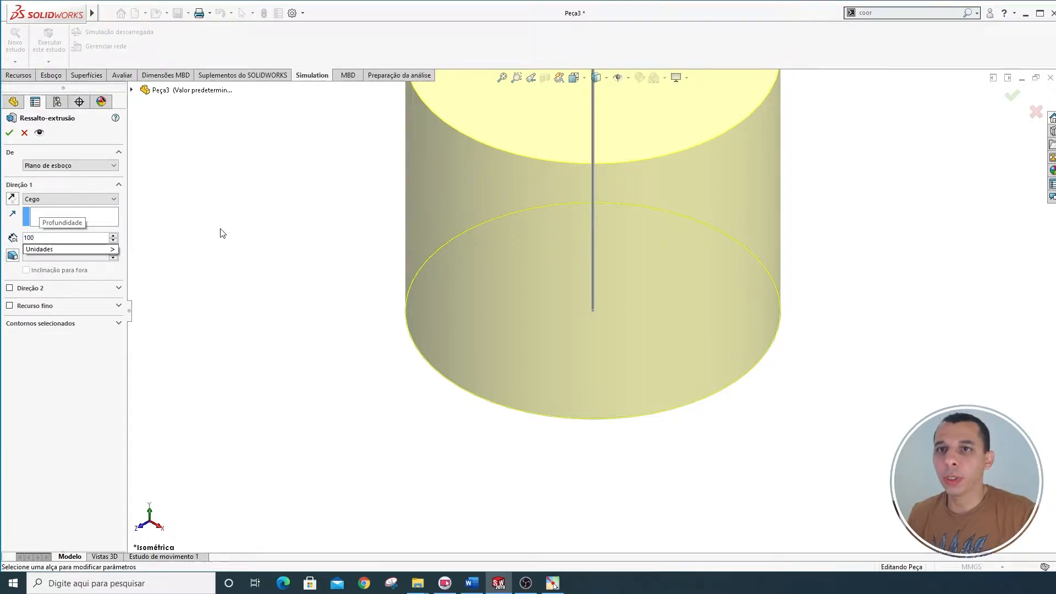
{"action": "key", "text": "Return"}
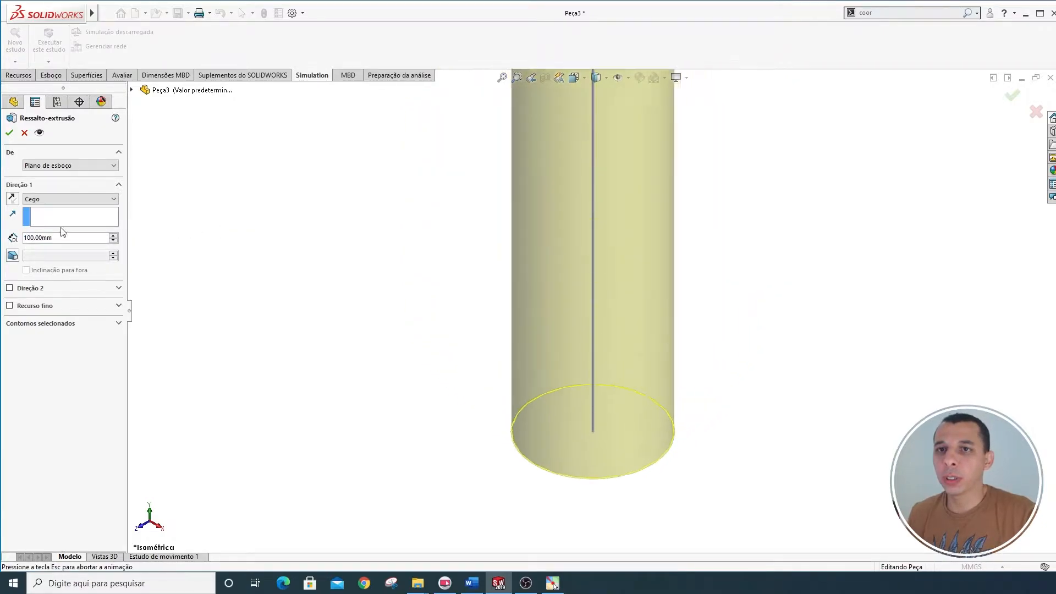
{"action": "left_click", "coordinate": [13, 196]}
{"action": "left_click", "coordinate": [9, 133]}
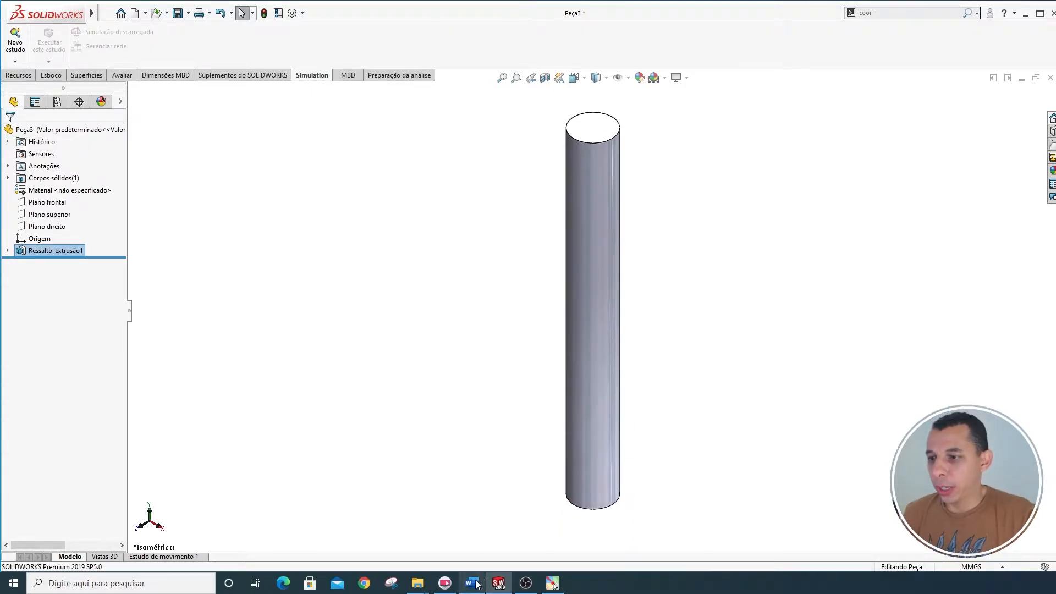
Check the problem statement and bar figure in the Word document, and return to SOLIDWORKS
{"action": "mouse_move", "coordinate": [476, 584]}
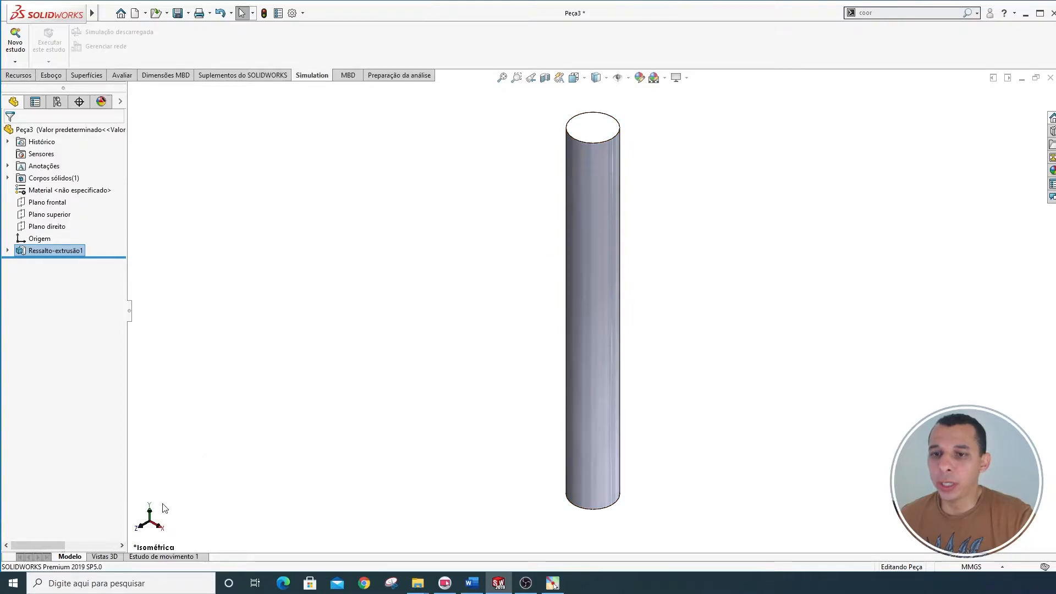
{"action": "left_click", "coordinate": [471, 582]}
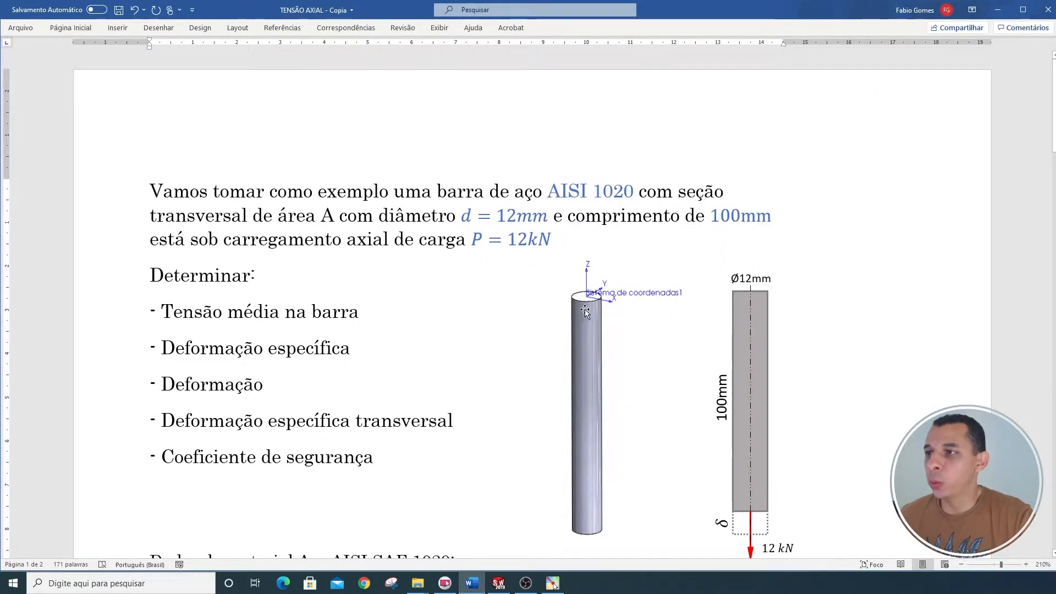
{"action": "left_click", "coordinate": [498, 583]}
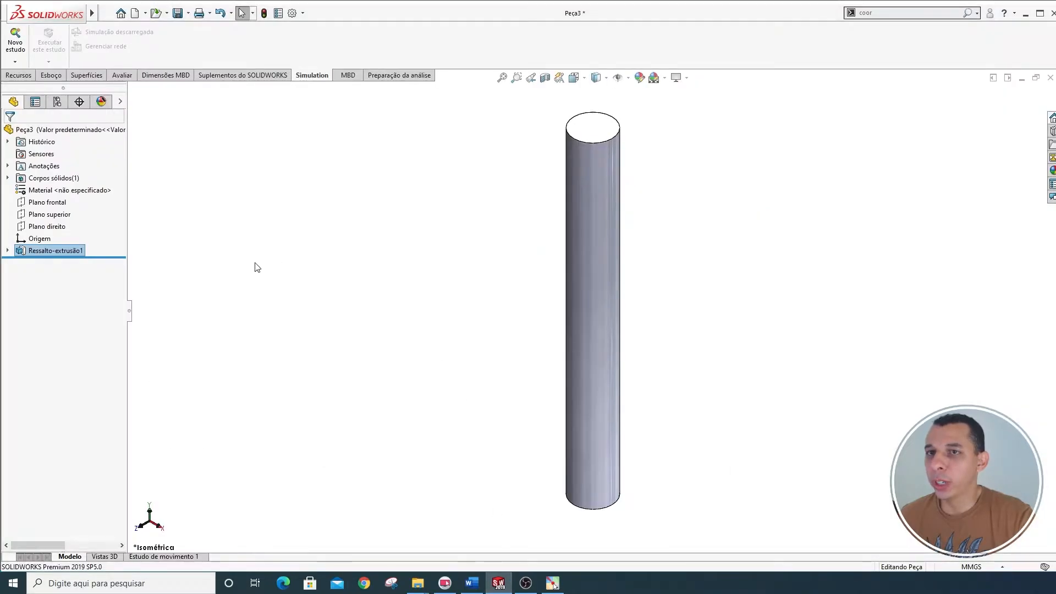
Start a sketch on the bar's upper end face and draw a vertical line from the origin down to the circular edge
{"action": "left_click", "coordinate": [20, 75]}
{"action": "left_click", "coordinate": [599, 129]}
{"action": "left_click", "coordinate": [697, 99]}
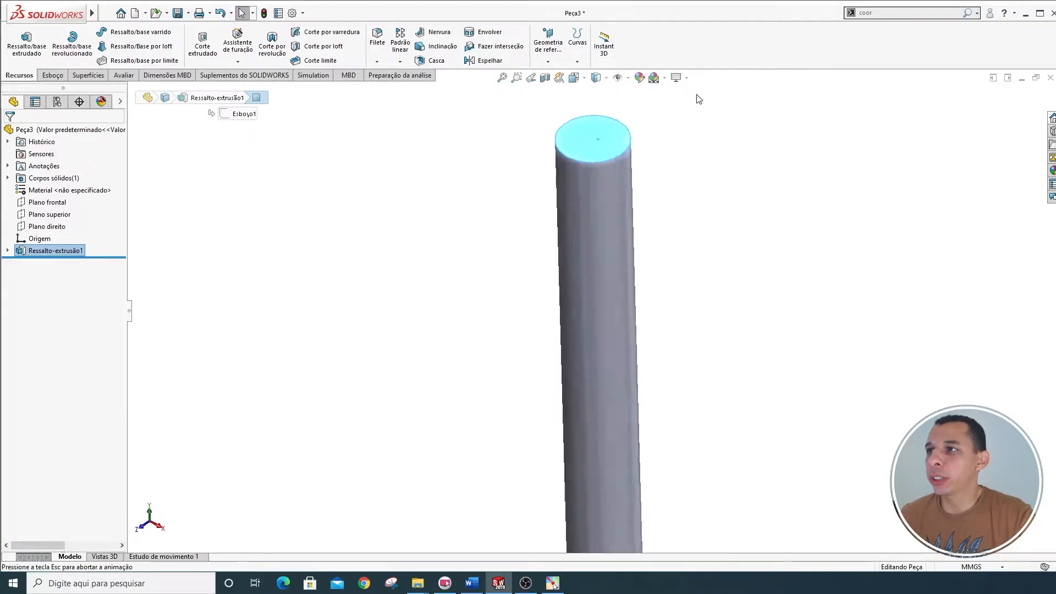
{"action": "left_click", "coordinate": [53, 75]}
{"action": "left_click", "coordinate": [17, 41]}
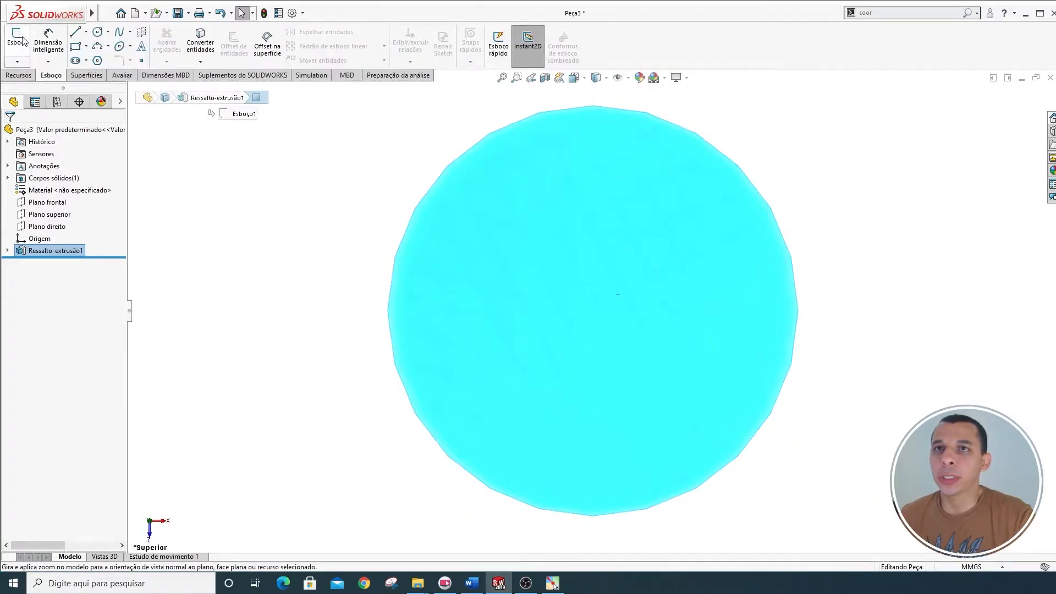
{"action": "left_click", "coordinate": [76, 32]}
{"action": "left_click", "coordinate": [593, 310]}
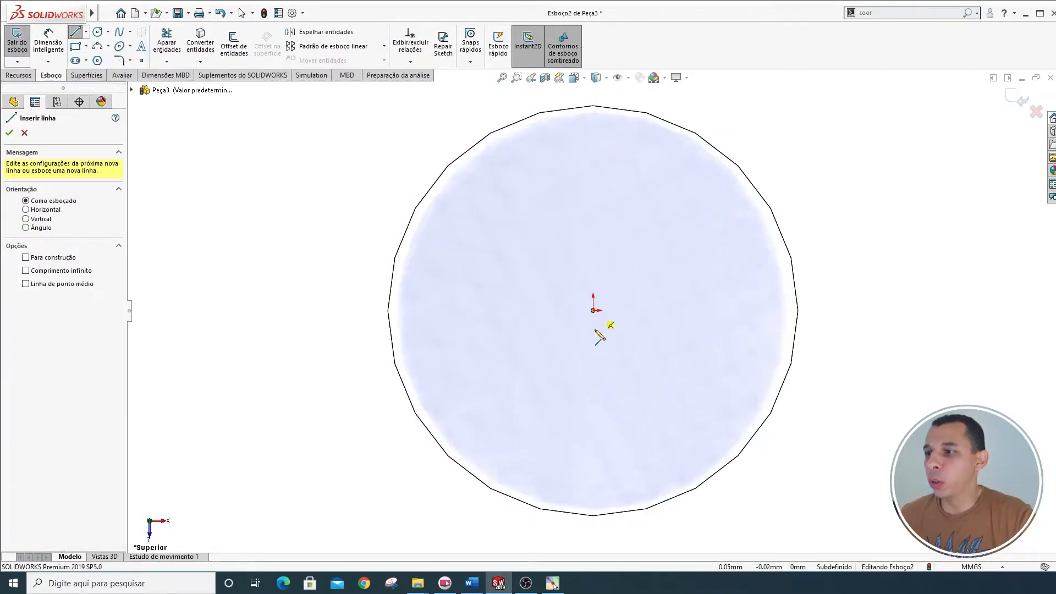
{"action": "left_click", "coordinate": [593, 514]}
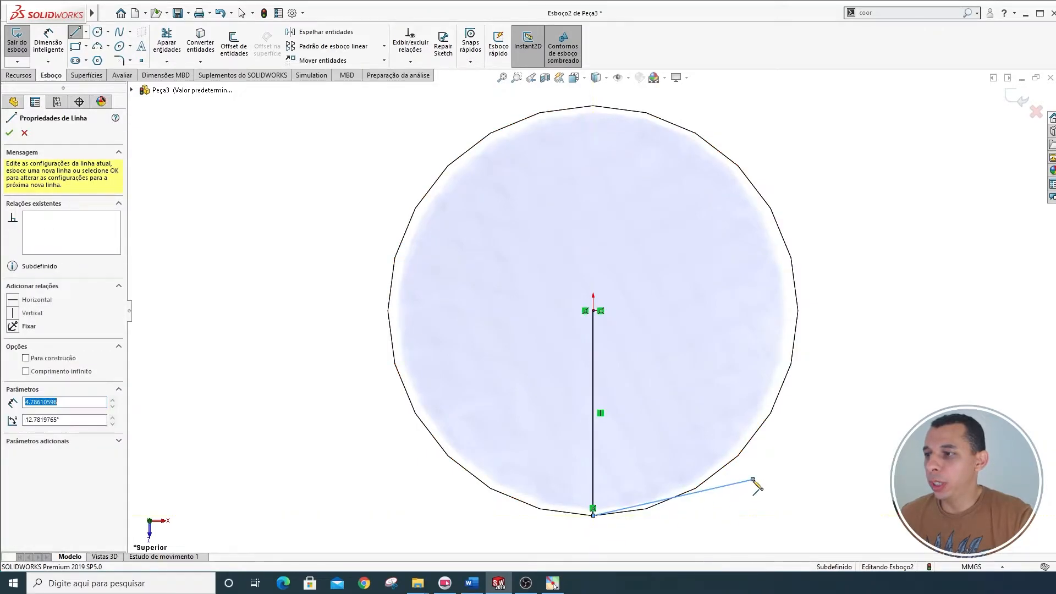
{"action": "key", "text": "Escape"}
Draw a horizontal line from the origin to the circular edge on its positive X side, and finish the sketch
{"action": "left_click", "coordinate": [594, 311]}
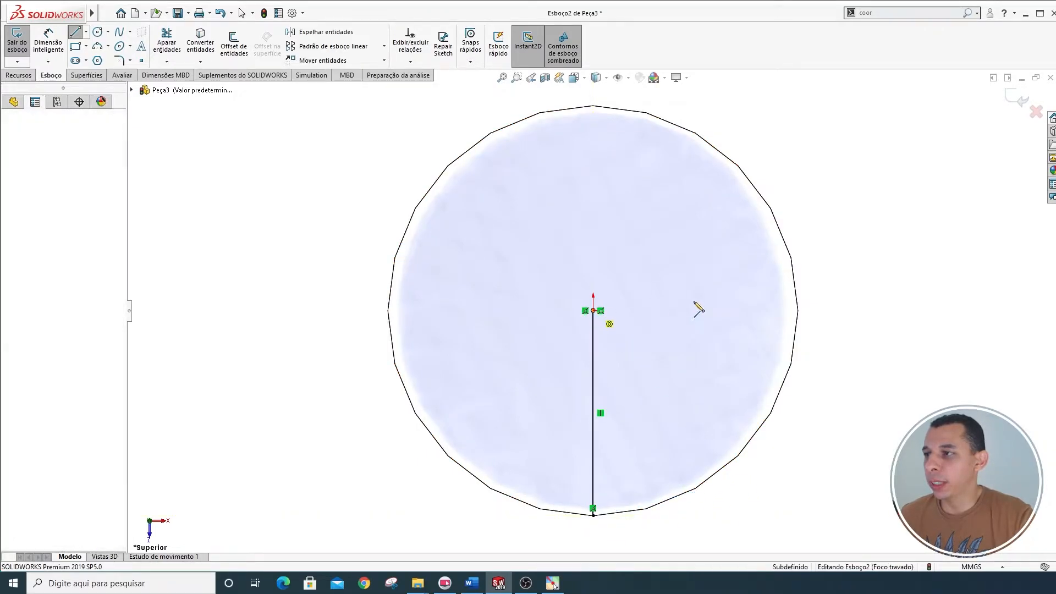
{"action": "left_click", "coordinate": [798, 310]}
{"action": "key", "text": "Escape"}
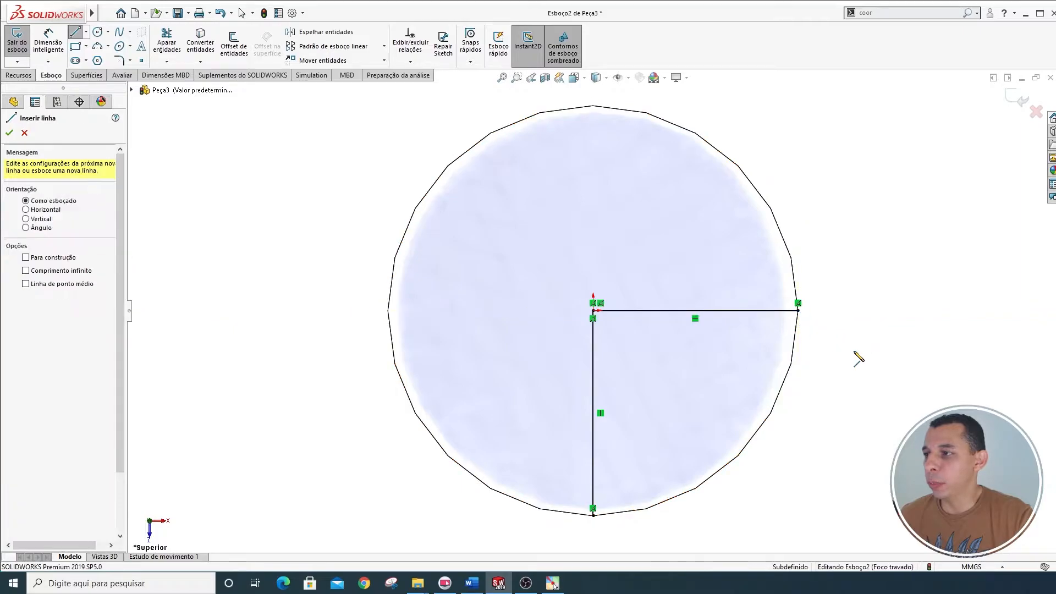
{"action": "key", "text": "Escape"}
{"action": "key", "text": "ctrl+7"}
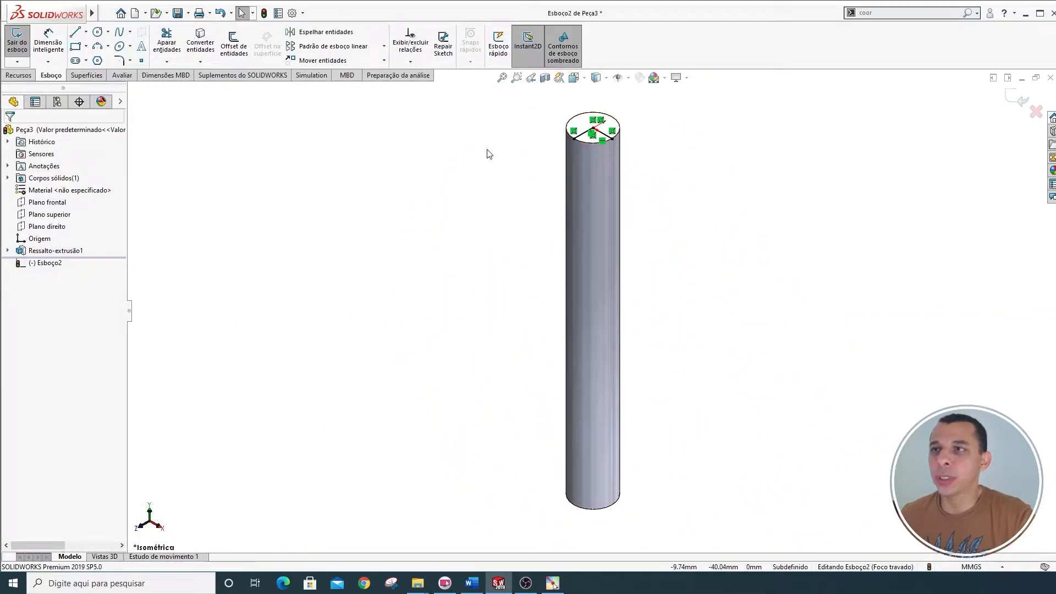
{"action": "left_click", "coordinate": [1020, 101]}
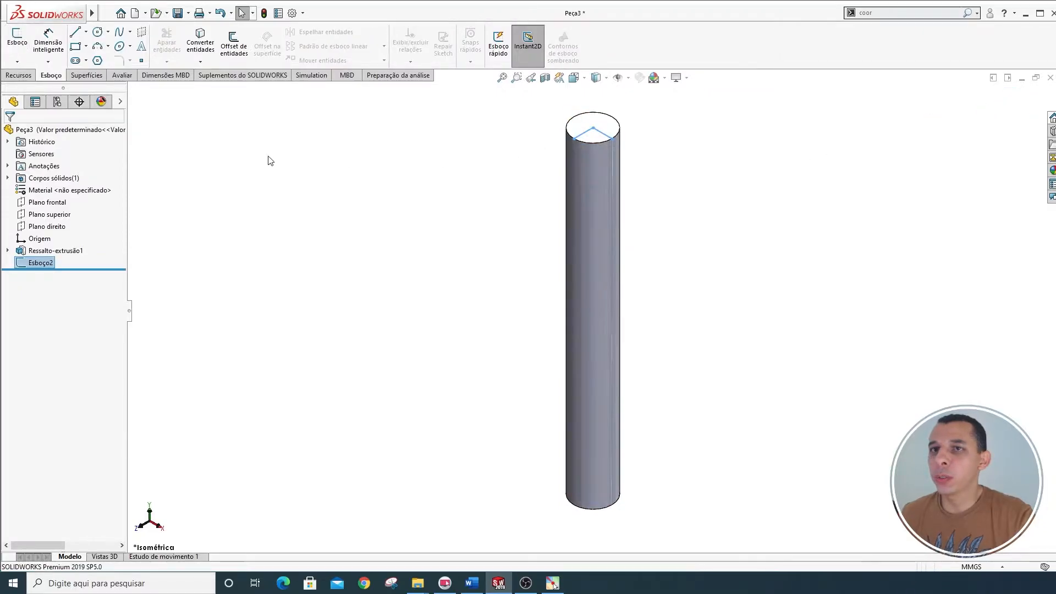
Sketch a vertical line on the front plane (Plano frontal) from the origin upward above the bar, and finish the sketch
{"action": "left_click", "coordinate": [47, 202]}
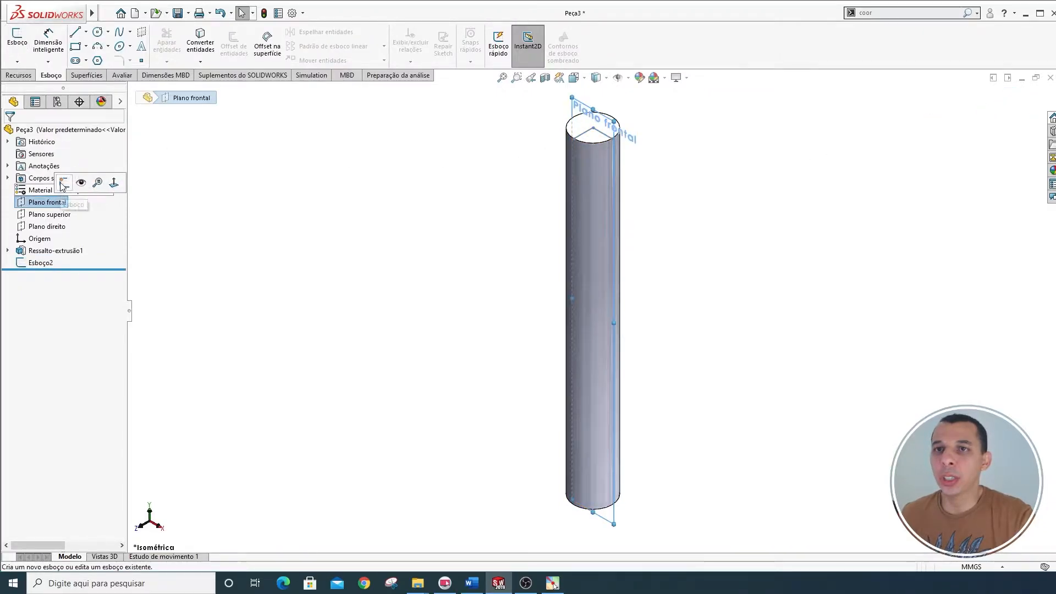
{"action": "left_click", "coordinate": [75, 177]}
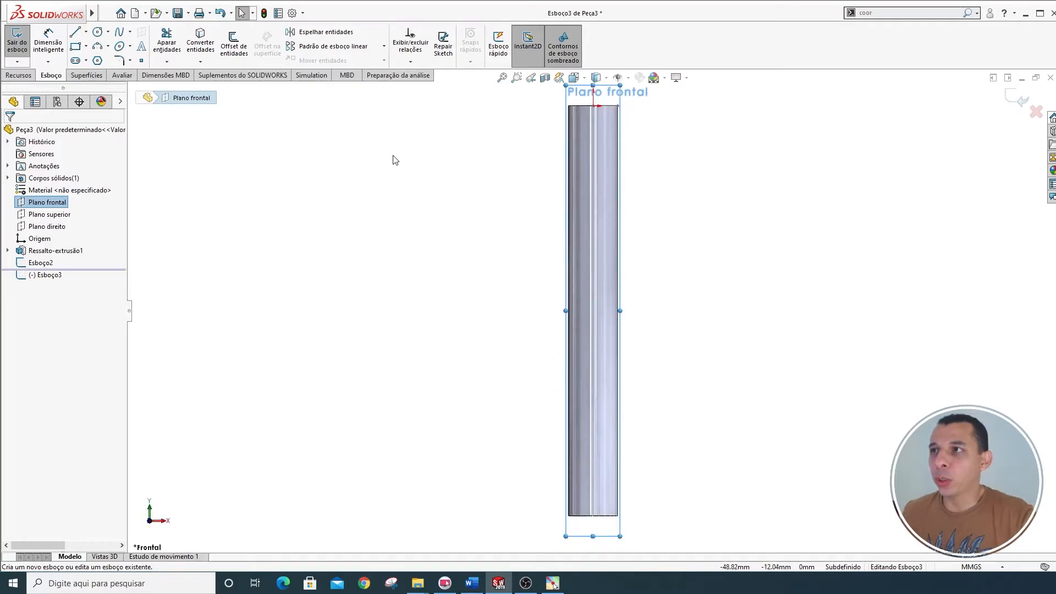
{"action": "left_click", "coordinate": [74, 33]}
{"action": "left_click", "coordinate": [560, 217]}
{"action": "double_click", "coordinate": [561, 176]}
{"action": "key", "text": "Escape"}
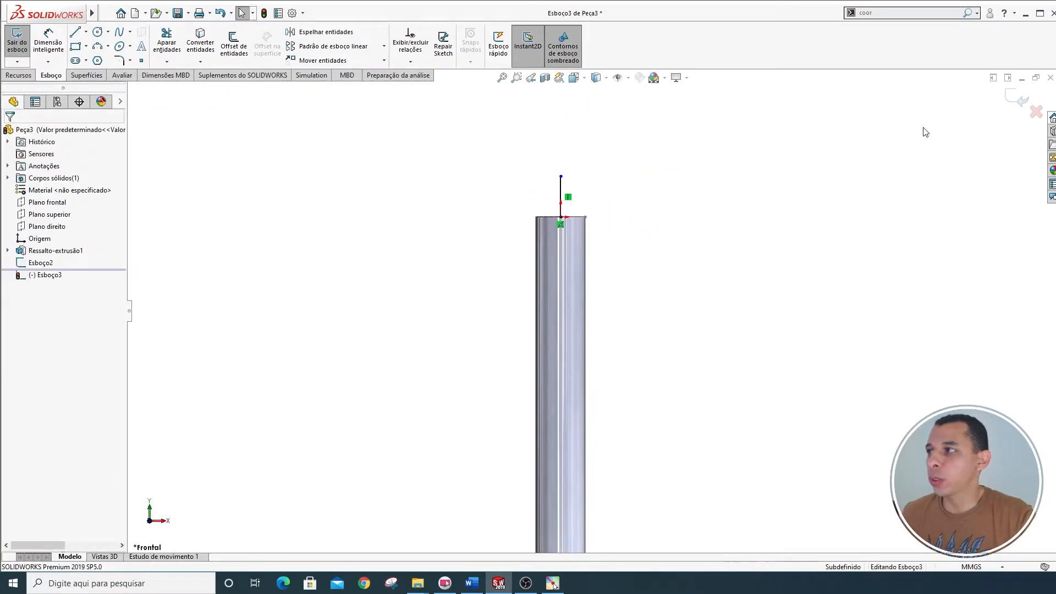
{"action": "left_click", "coordinate": [1023, 107]}
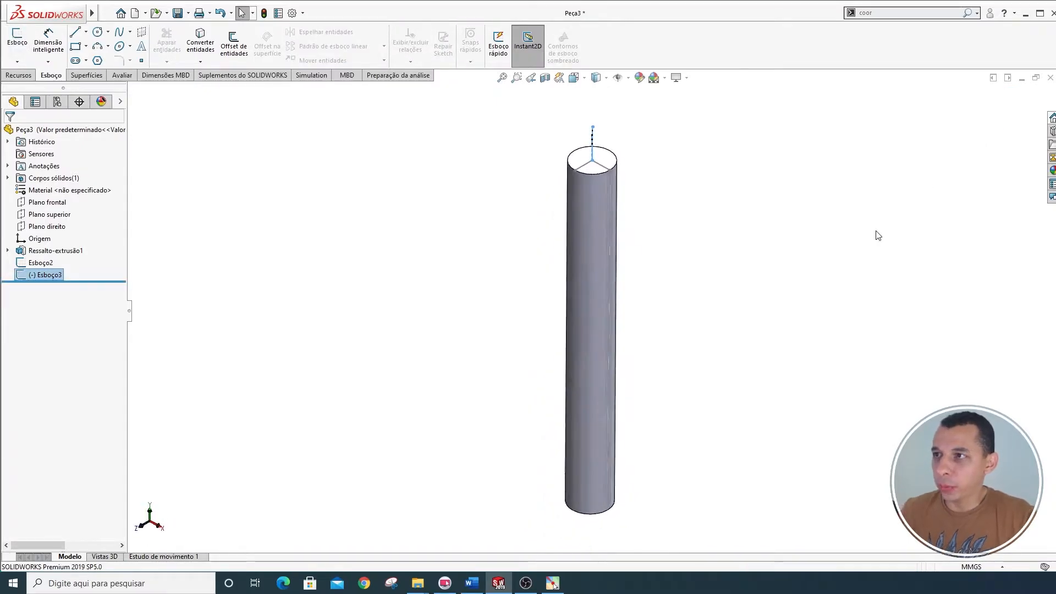
{"action": "left_click", "coordinate": [812, 200]}
Start a reference coordinate system with its origin at the shared endpoint of the sketch lines in the end face's centre
{"action": "scroll", "coordinate": [665, 164], "scroll_direction": "down", "scroll_amount": 5}
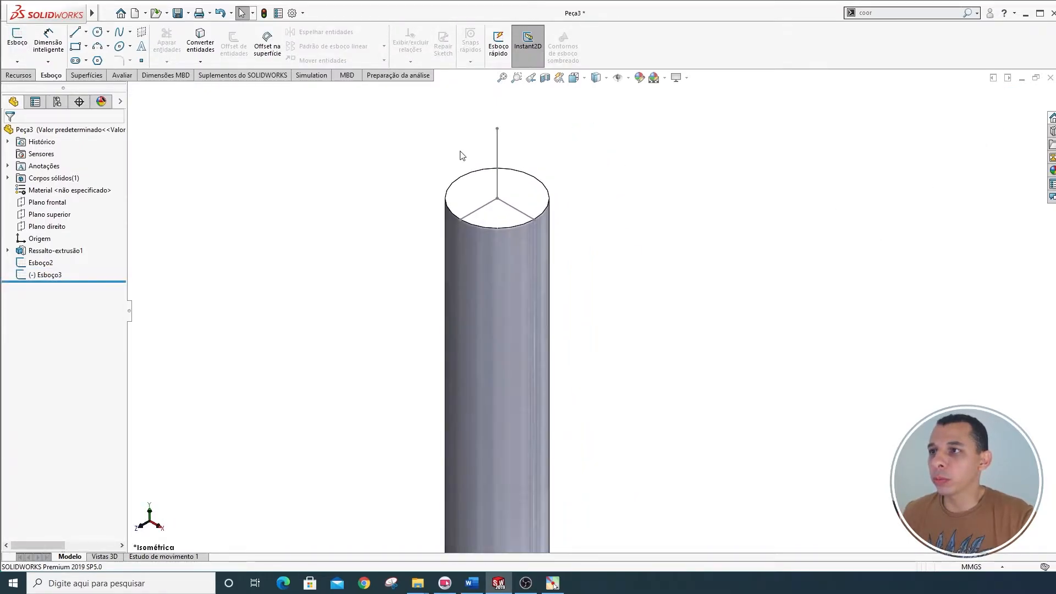
{"action": "left_click", "coordinate": [18, 75]}
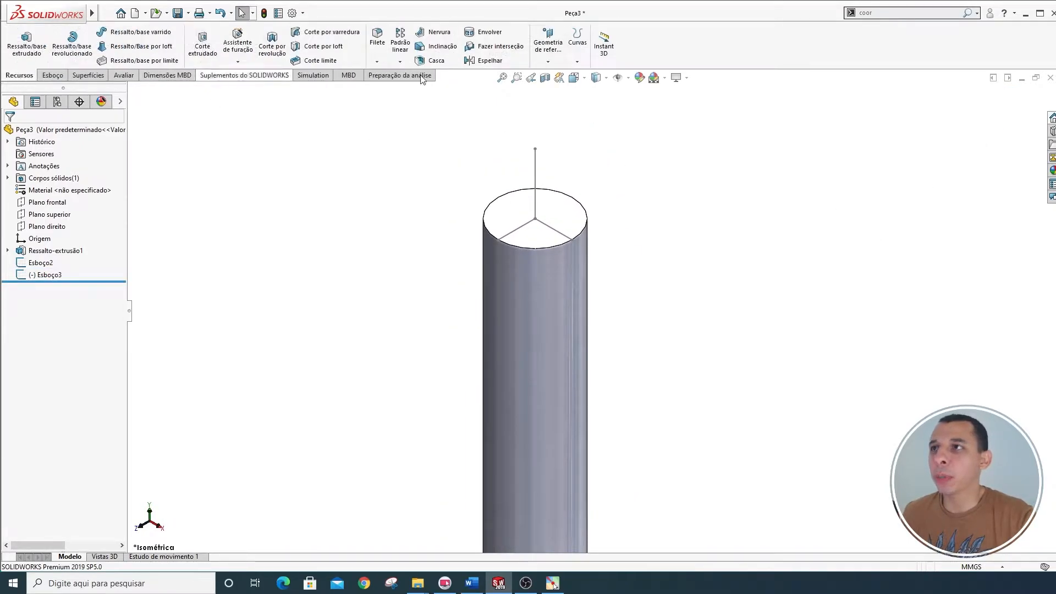
{"action": "left_click", "coordinate": [560, 54]}
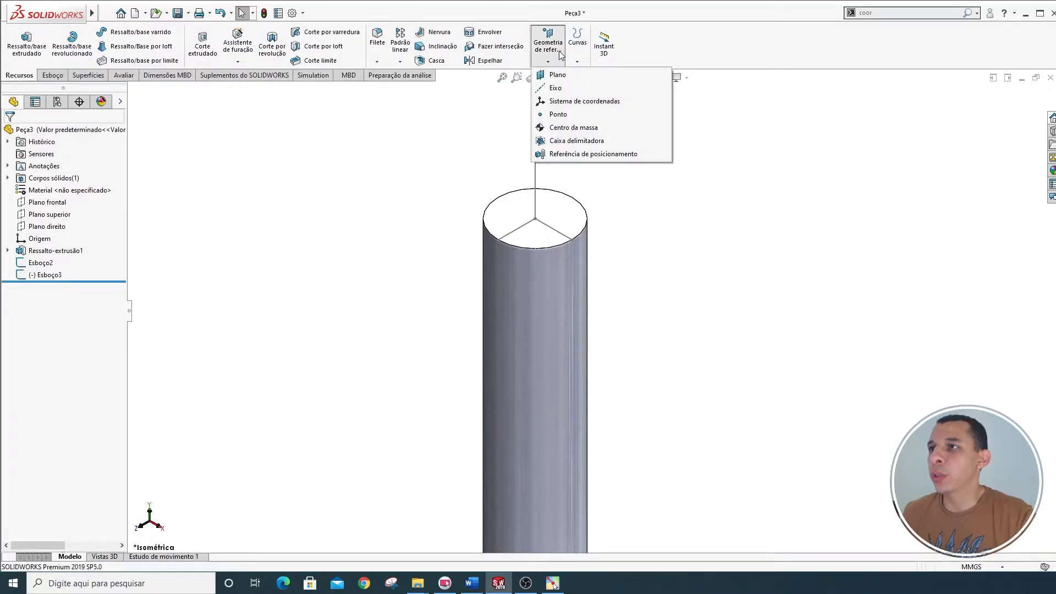
{"action": "left_click", "coordinate": [634, 104]}
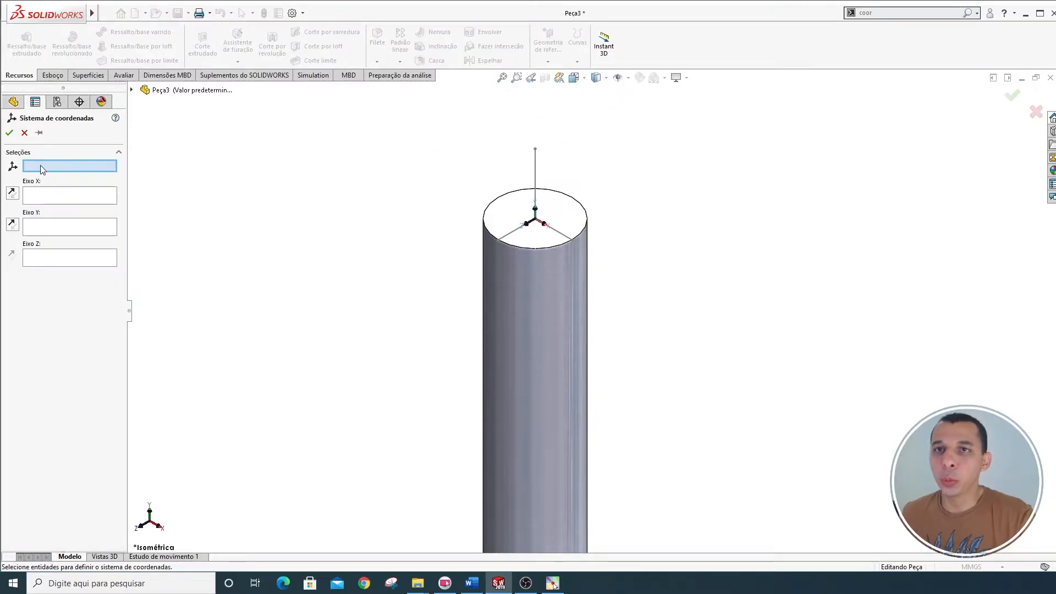
{"action": "left_click", "coordinate": [536, 220]}
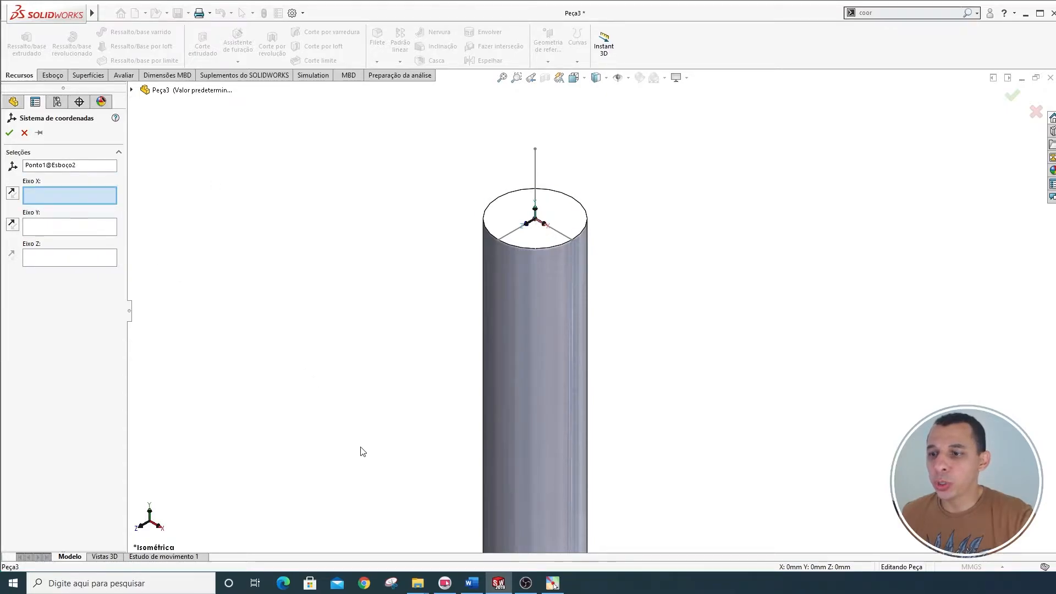
Align the coordinate system's X and Y axes with the two end-face lines and Z with the upright line, consulting the Word figure
{"action": "left_click", "coordinate": [471, 583]}
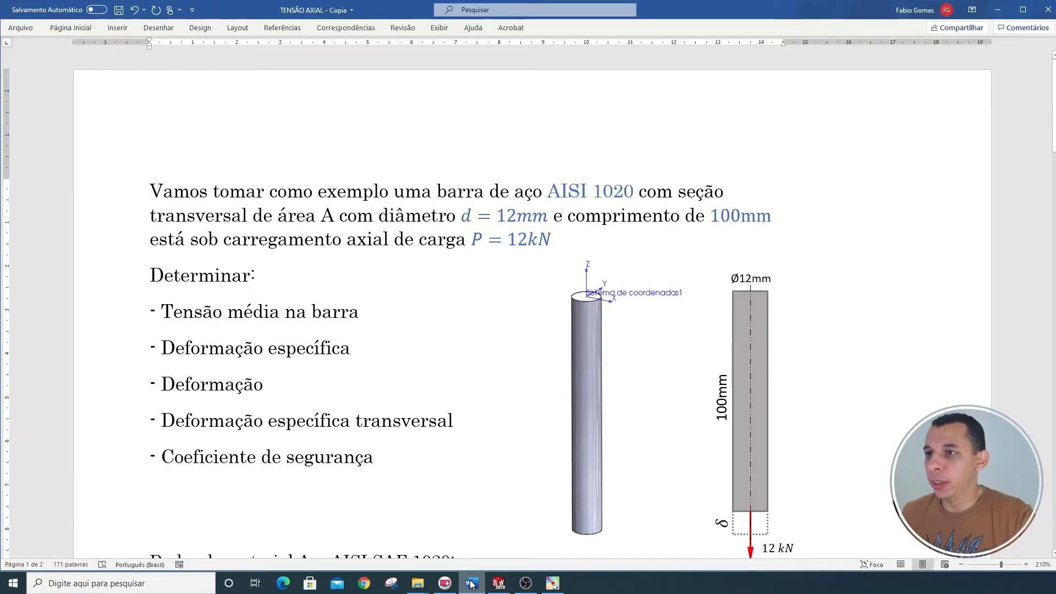
{"action": "left_click", "coordinate": [471, 583]}
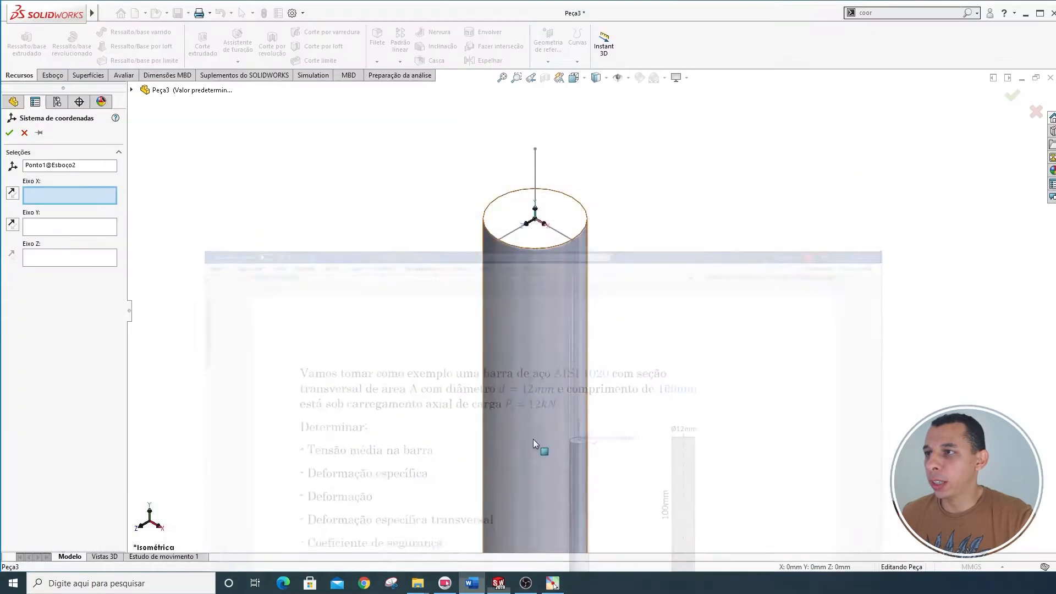
{"action": "left_click", "coordinate": [561, 236]}
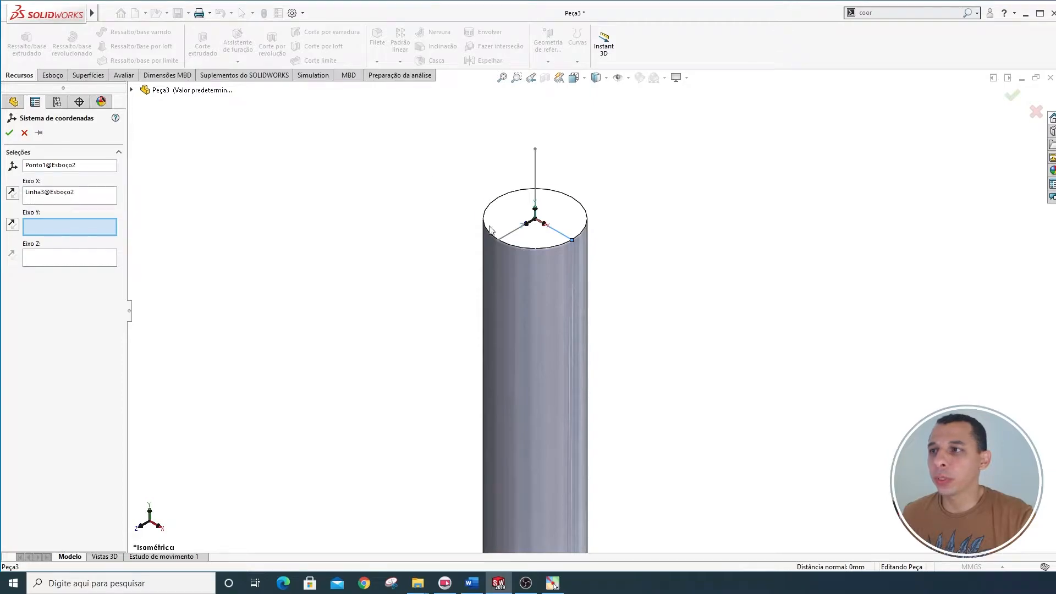
{"action": "left_click", "coordinate": [510, 236]}
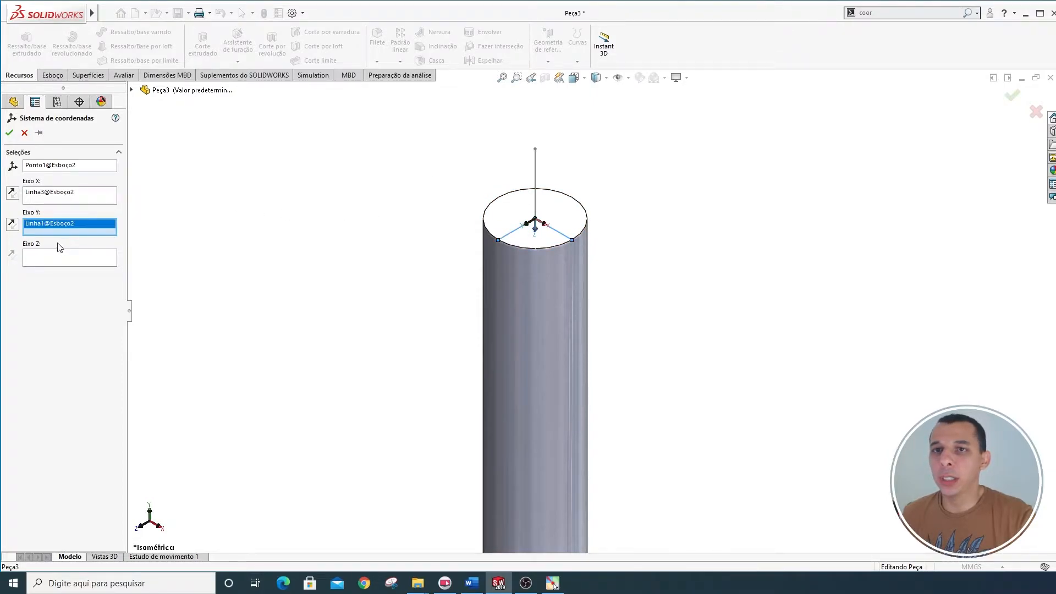
{"action": "left_click", "coordinate": [57, 257]}
{"action": "left_click", "coordinate": [536, 170]}
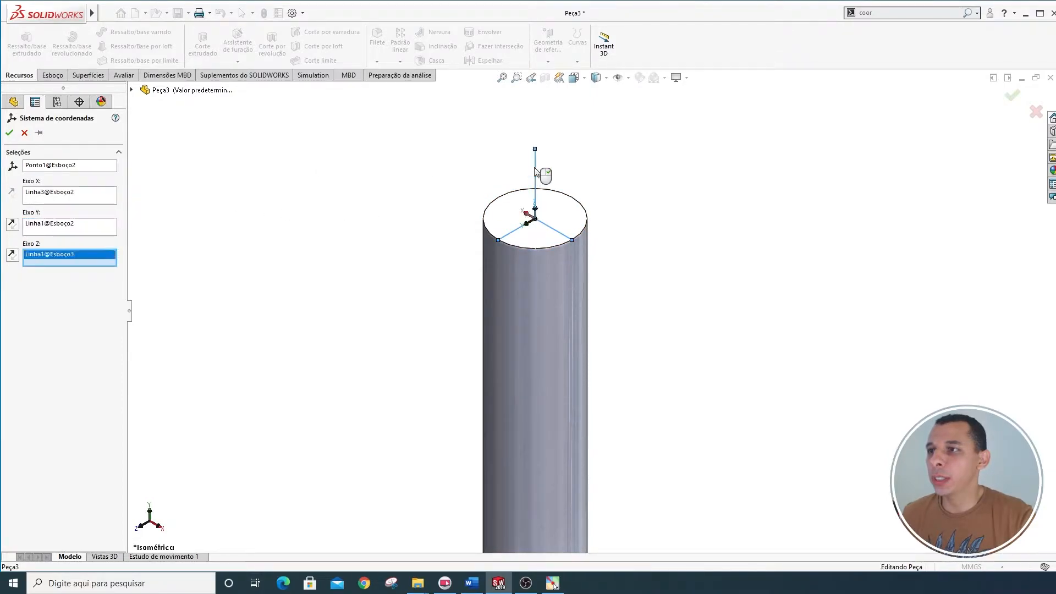
Reverse the coordinate system's Y axis direction and create the coordinate system
{"action": "scroll", "coordinate": [566, 175], "scroll_direction": "down", "scroll_amount": 2}
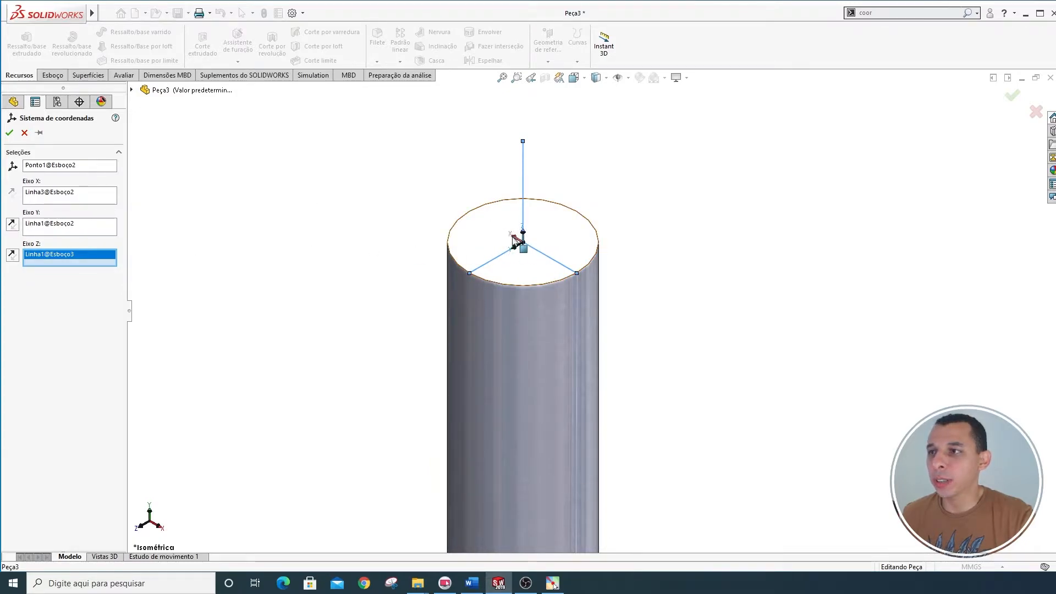
{"action": "left_click", "coordinate": [12, 225]}
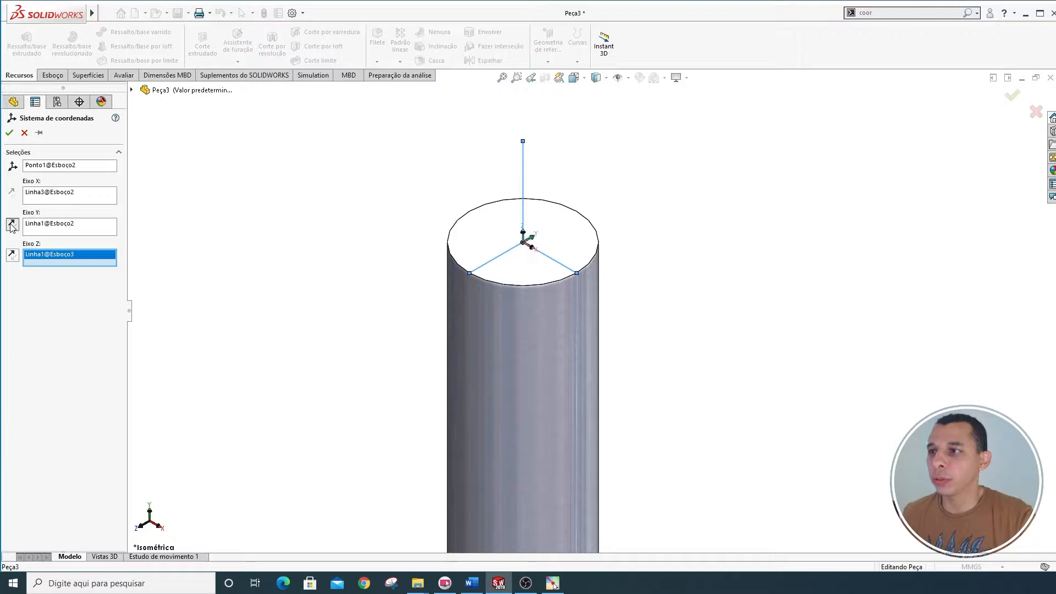
{"action": "scroll", "coordinate": [550, 242], "scroll_direction": "down", "scroll_amount": 2}
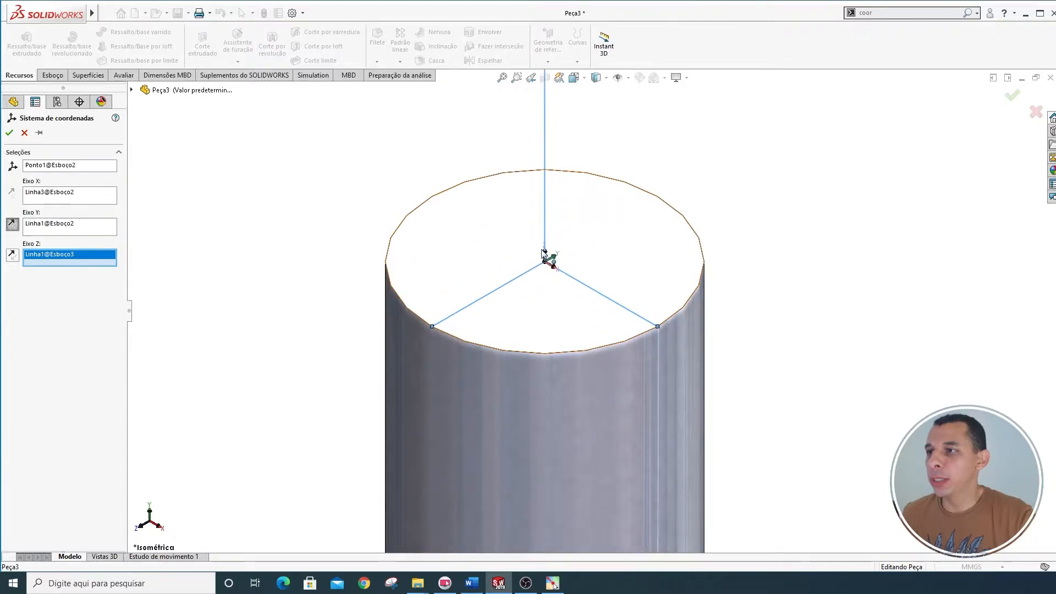
{"action": "left_click", "coordinate": [10, 133]}
Hide the upright line sketch (Esboço3) and the end-face line sketch (Esboço2), leaving the coordinate system shown
{"action": "scroll", "coordinate": [283, 187], "scroll_direction": "up", "scroll_amount": 6}
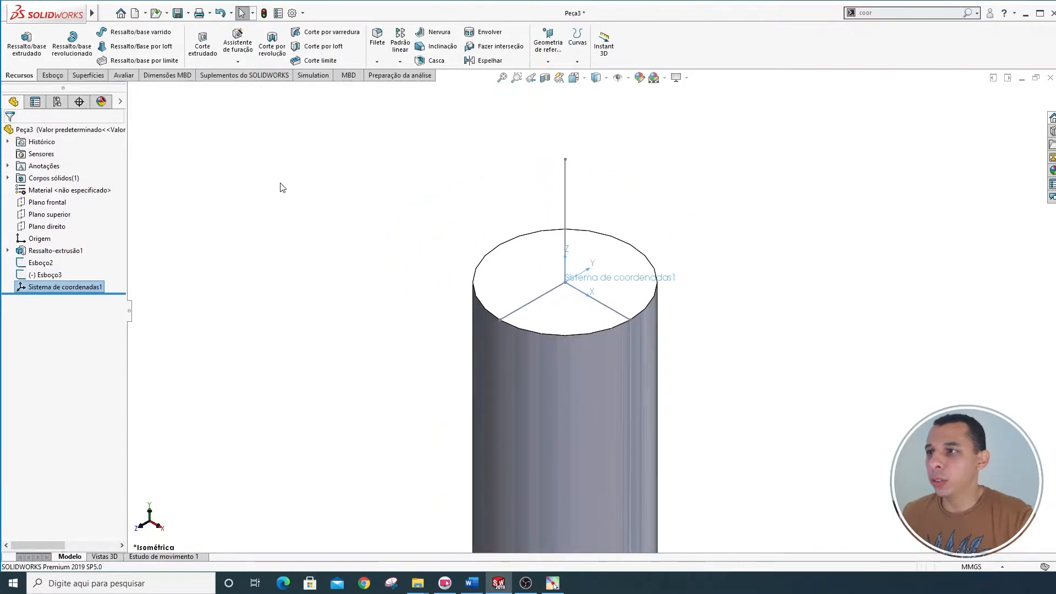
{"action": "left_click", "coordinate": [58, 275]}
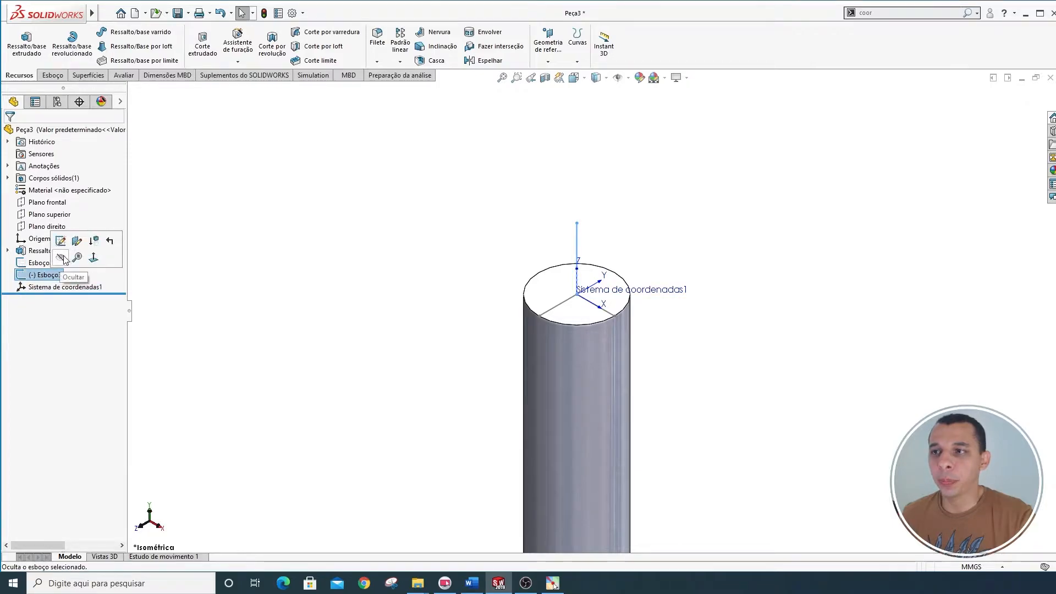
{"action": "left_click", "coordinate": [363, 204]}
{"action": "left_click", "coordinate": [41, 262]}
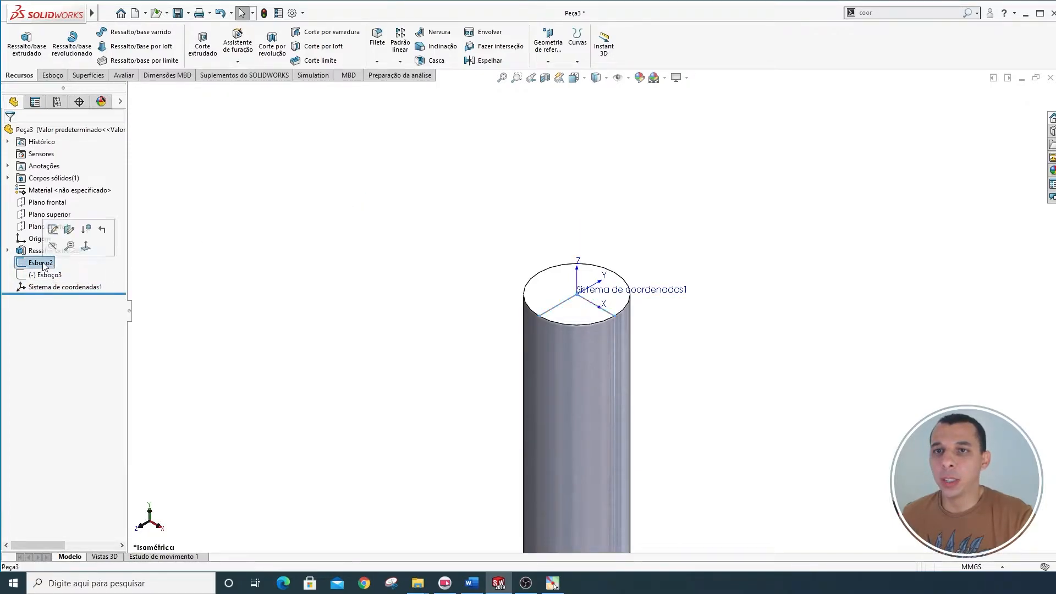
{"action": "left_click", "coordinate": [340, 221]}
{"action": "scroll", "coordinate": [569, 238], "scroll_direction": "down", "scroll_amount": 5}
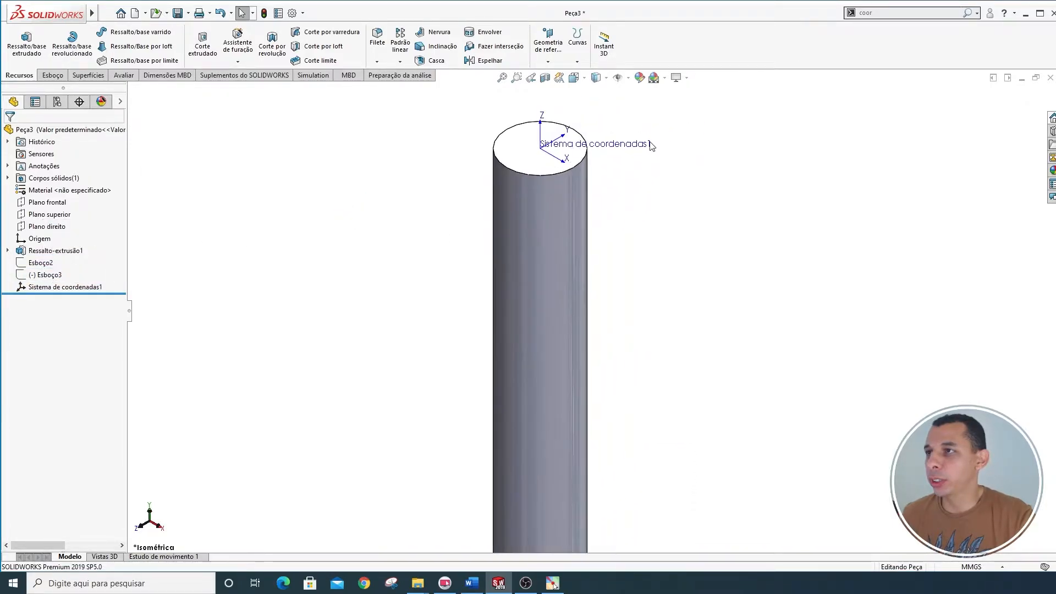
{"action": "middle_click_drag", "start_coordinate": [489, 154], "coordinate": [492, 155], "text": "ctrl"}
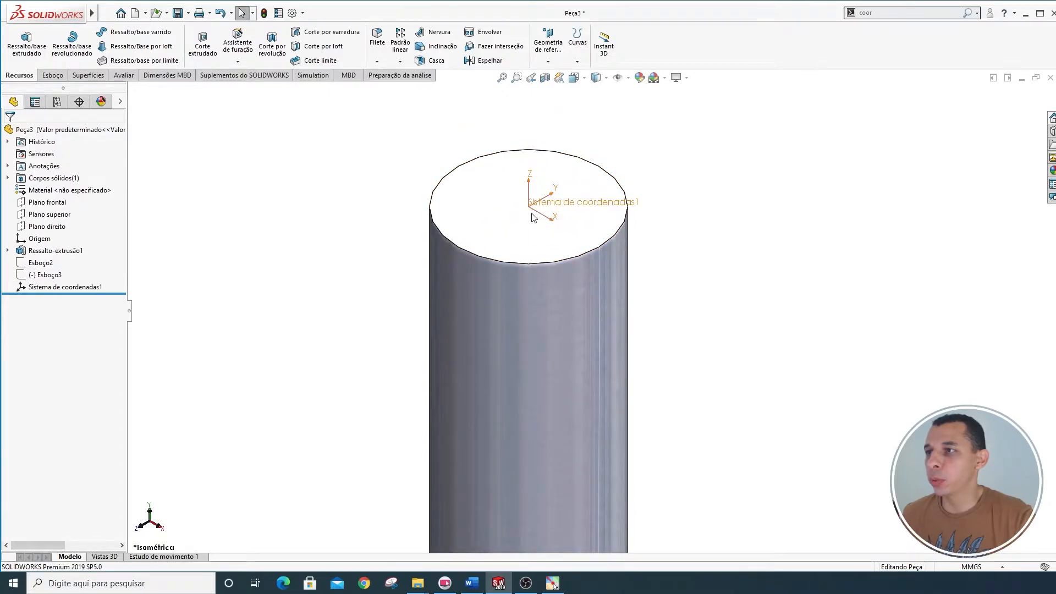
Switch to the Word document and review the quantities to determine, the AISI 1020 material data and the formula list
{"action": "left_click", "coordinate": [470, 582]}
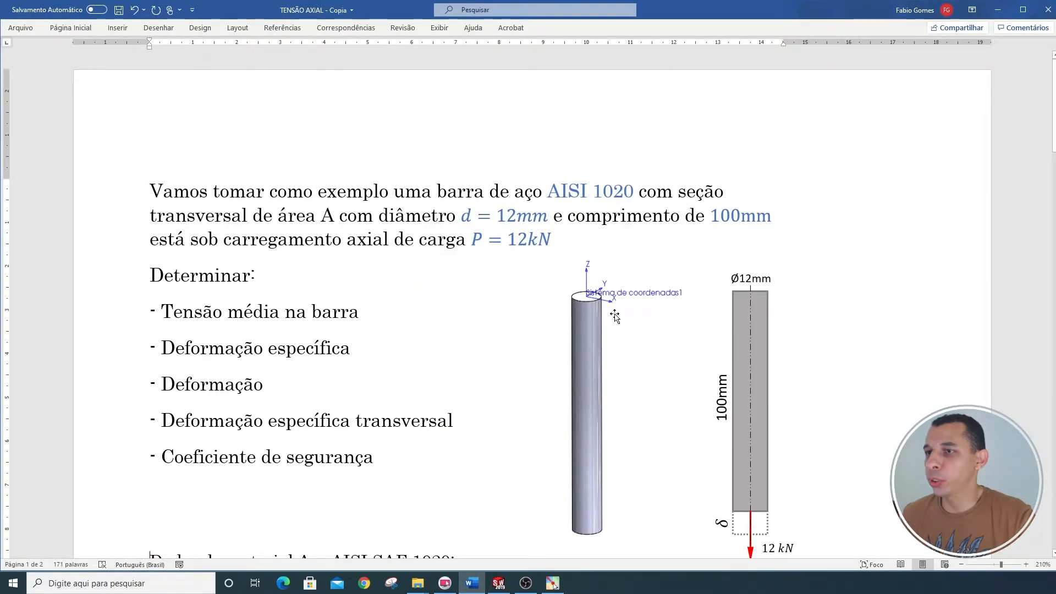
{"action": "left_click", "coordinate": [475, 465]}
{"action": "scroll", "coordinate": [476, 465], "scroll_direction": "down", "scroll_amount": 1}
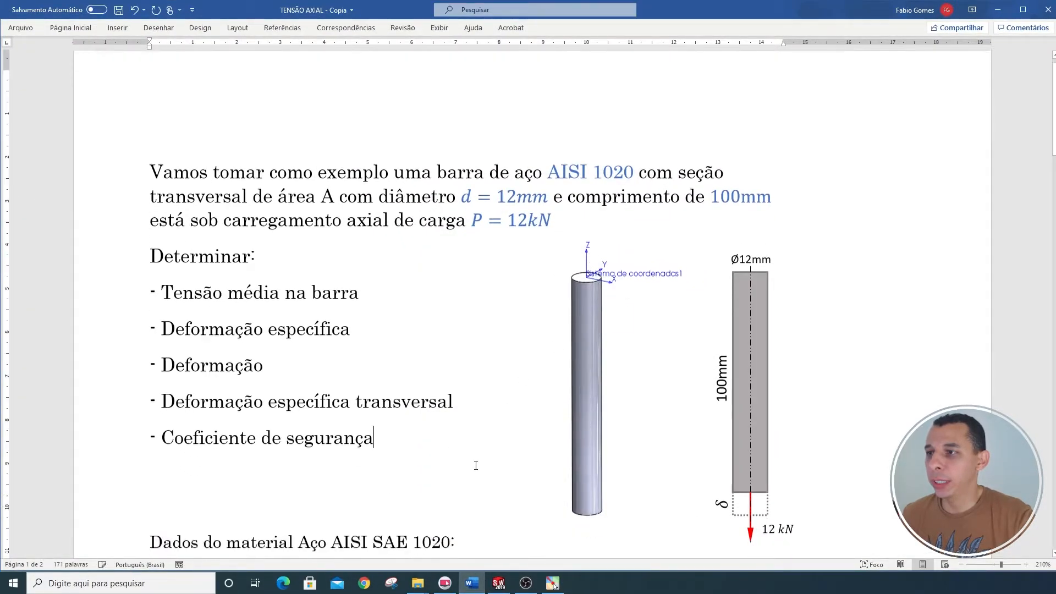
{"action": "scroll", "coordinate": [476, 466], "scroll_direction": "down", "scroll_amount": 6}
{"action": "scroll", "coordinate": [178, 238], "scroll_direction": "up", "scroll_amount": 3}
{"action": "scroll", "coordinate": [179, 238], "scroll_direction": "up", "scroll_amount": 1}
{"action": "scroll", "coordinate": [175, 237], "scroll_direction": "down", "scroll_amount": 3}
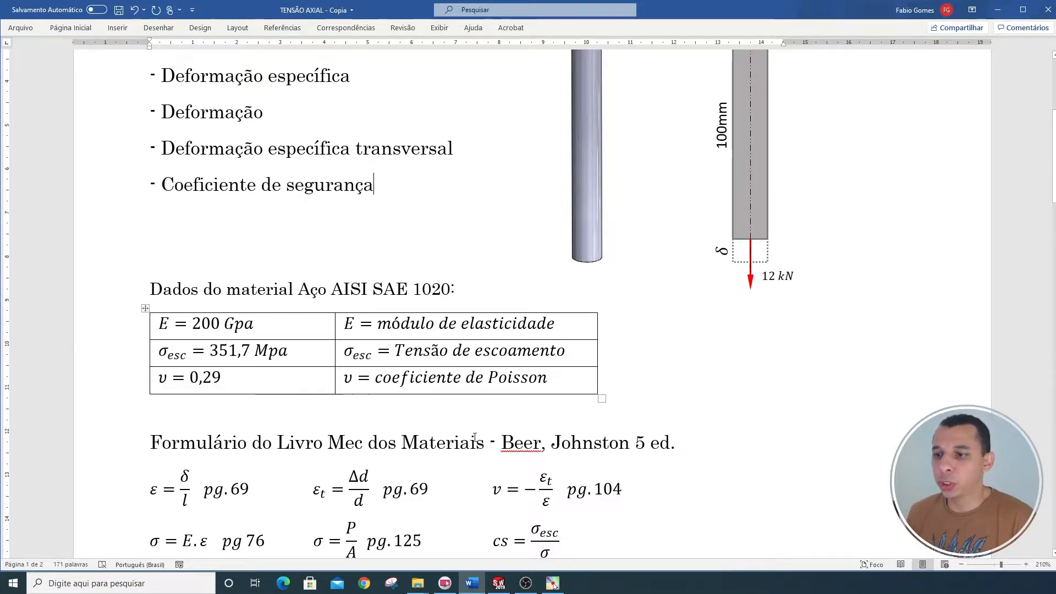
Return to SOLIDWORKS, check that SOLIDWORKS Simulation is enabled among the add-ins, and accept the add-in settings
{"action": "left_click", "coordinate": [498, 582]}
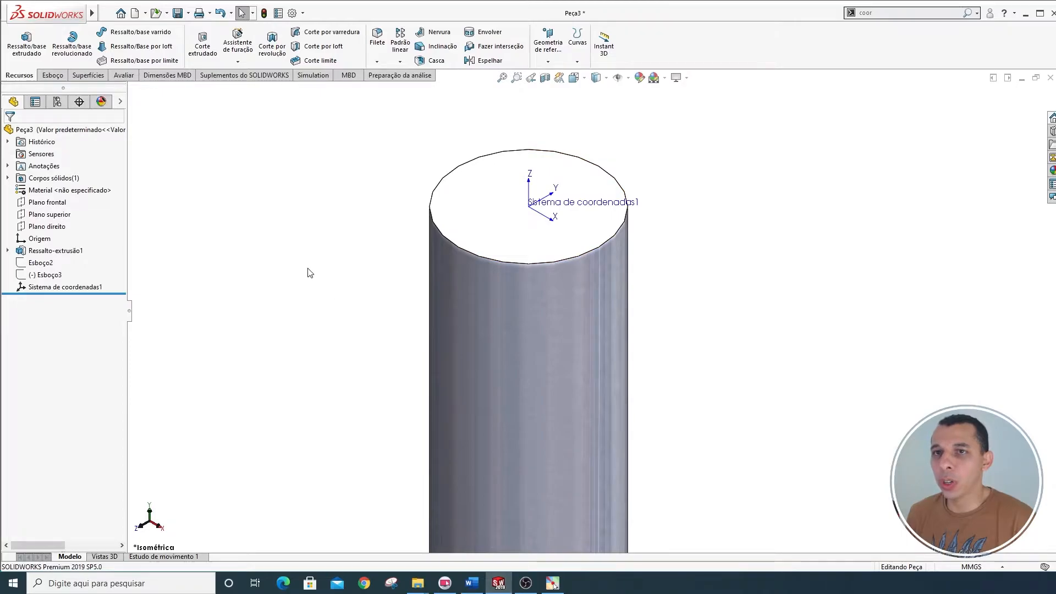
{"action": "key", "text": "f"}
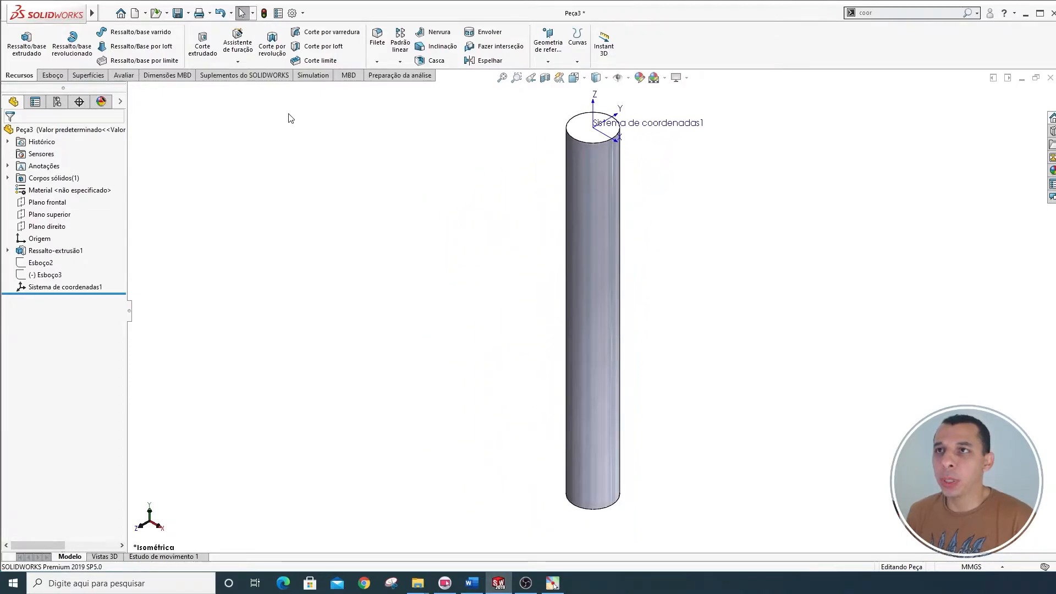
{"action": "left_click", "coordinate": [303, 12]}
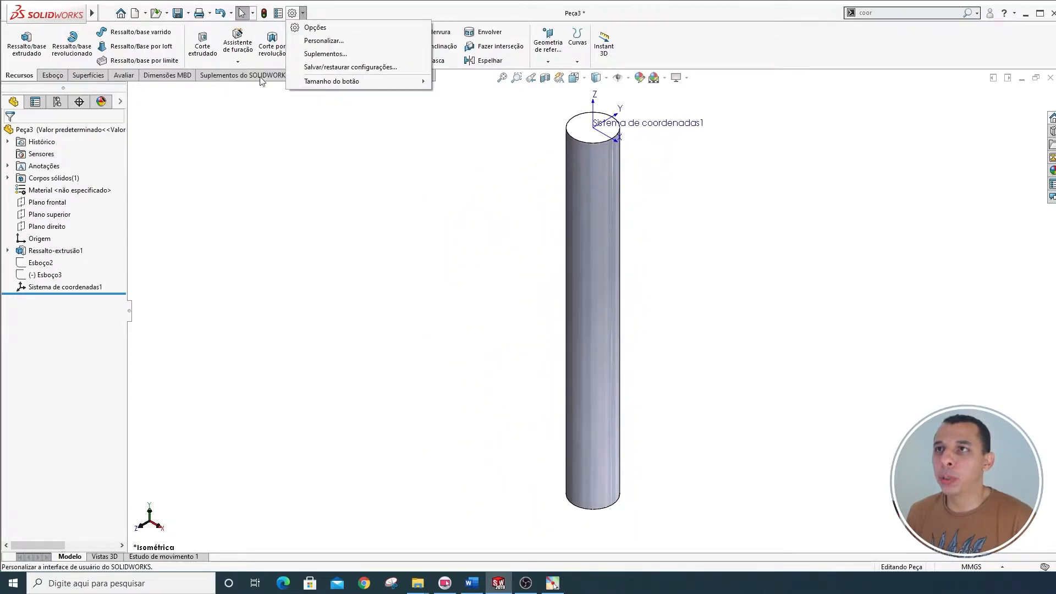
{"action": "left_click", "coordinate": [246, 114]}
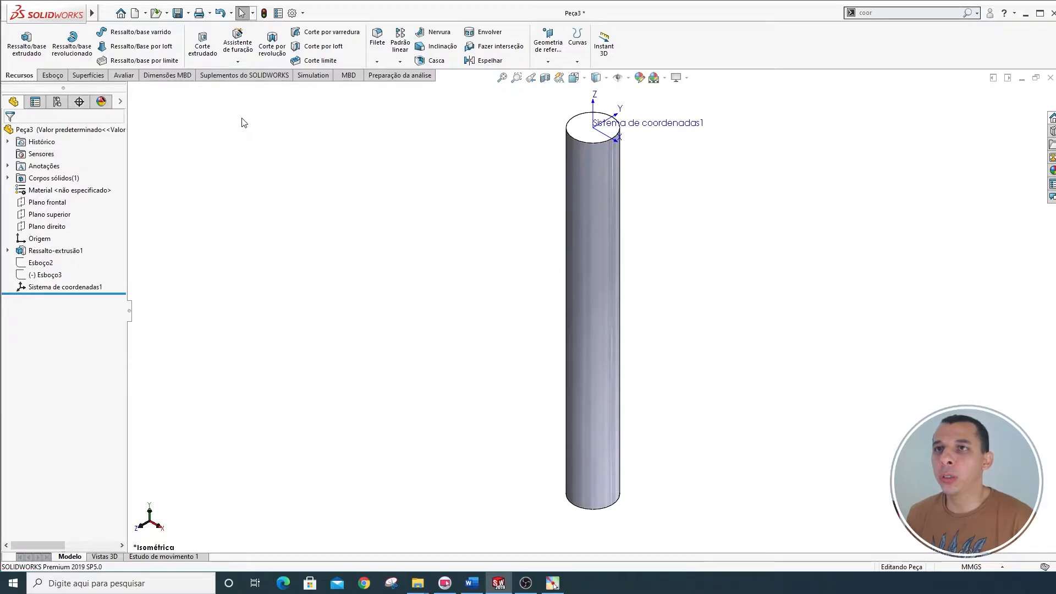
{"action": "left_click", "coordinate": [303, 16]}
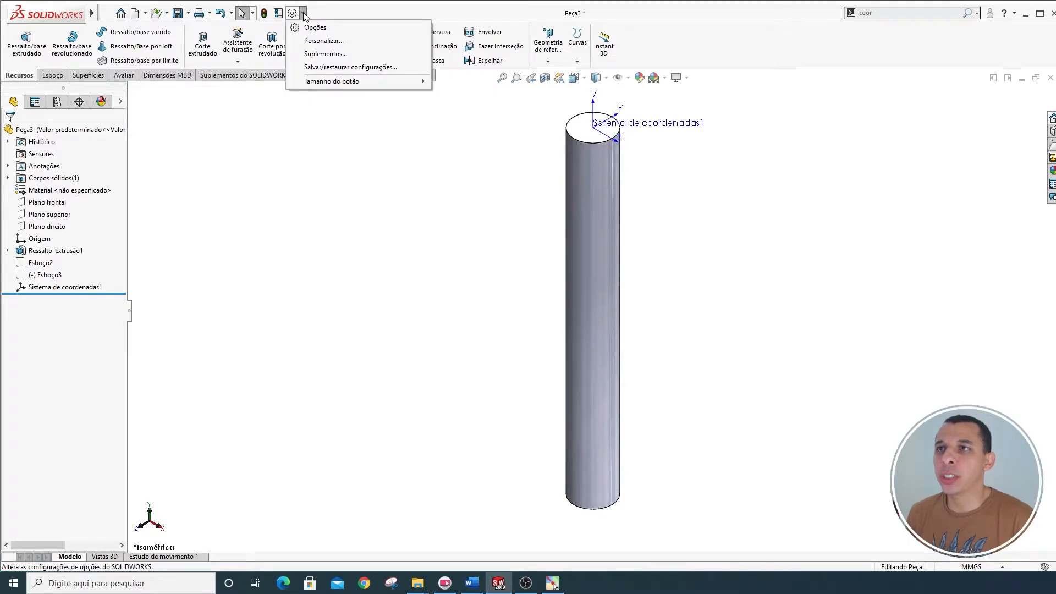
{"action": "left_click", "coordinate": [324, 54]}
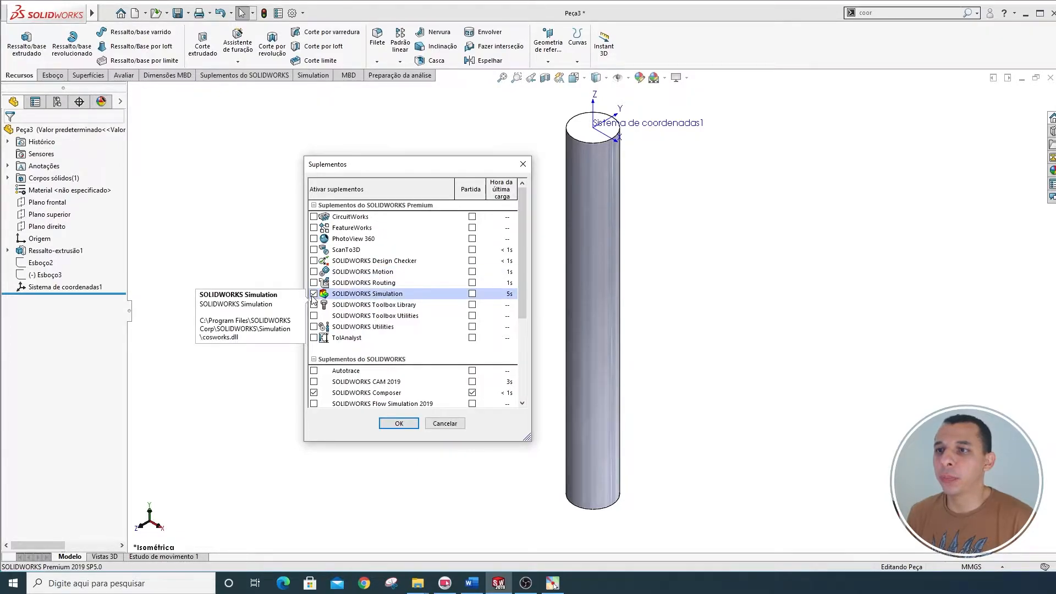
{"action": "left_click", "coordinate": [399, 423]}
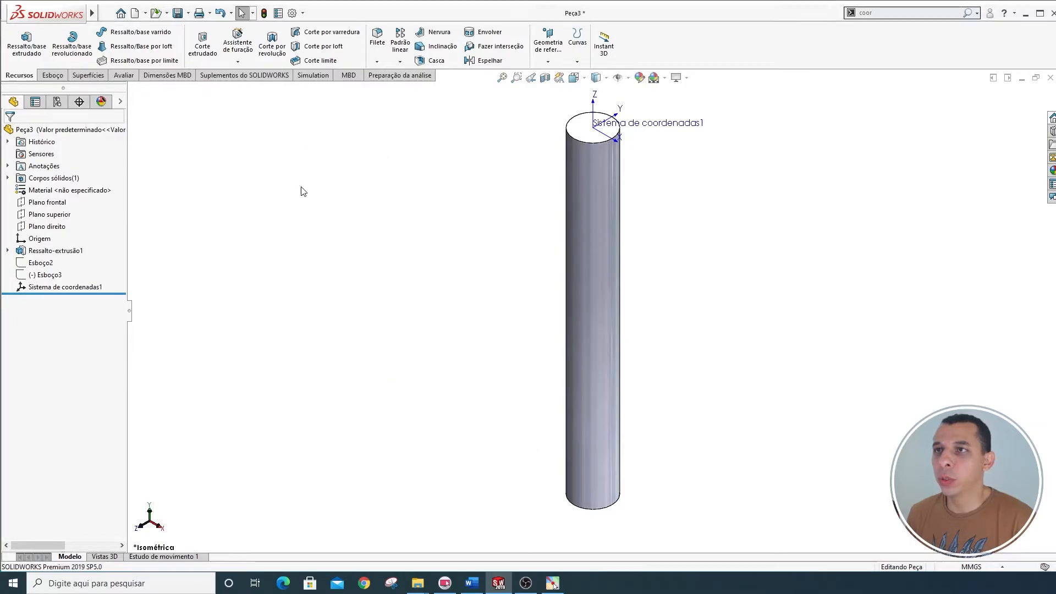
Create a new static simulation study of the bar, keeping the name Análise estática 1
{"action": "left_click", "coordinate": [311, 77]}
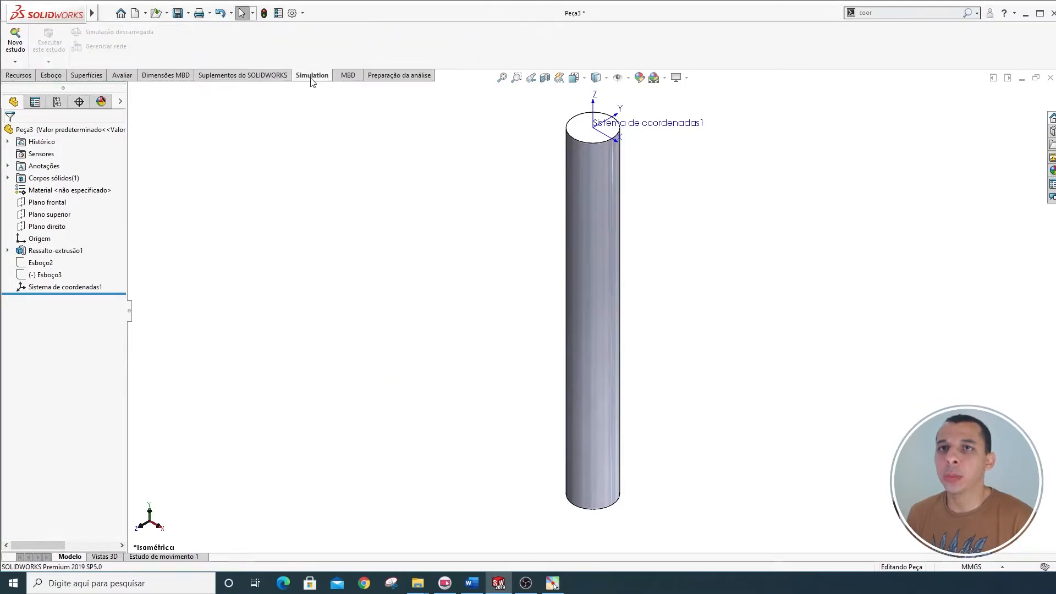
{"action": "left_click", "coordinate": [15, 61]}
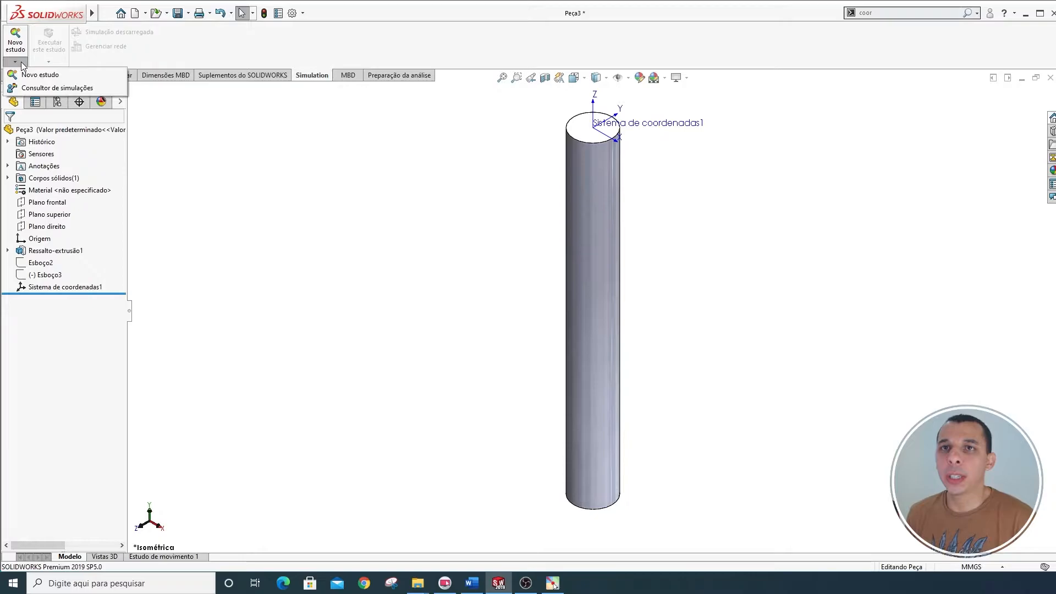
{"action": "left_click", "coordinate": [40, 75]}
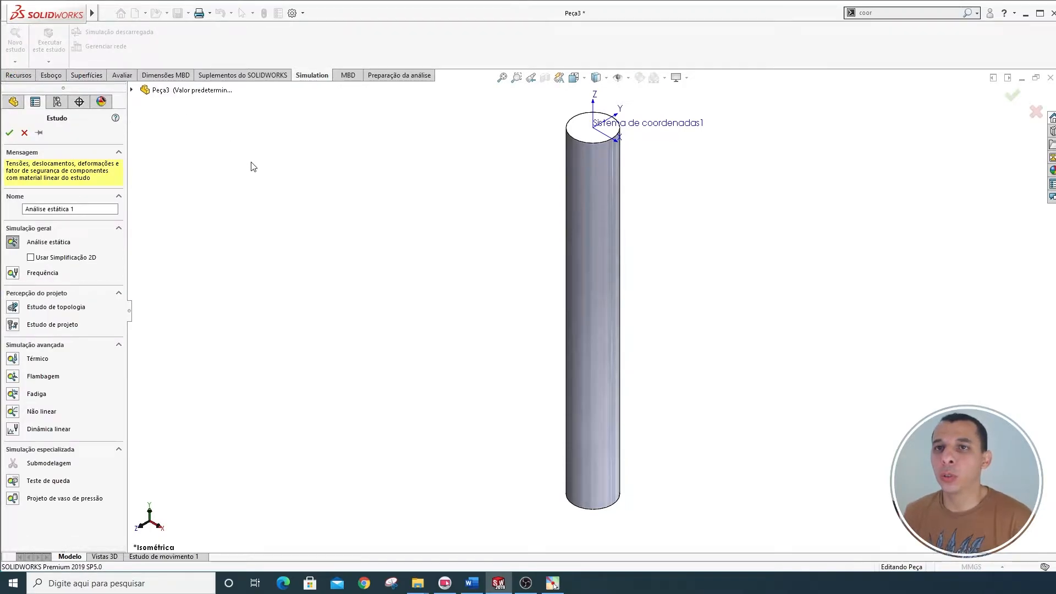
{"action": "left_click_drag", "start_coordinate": [80, 209], "coordinate": [17, 209]}
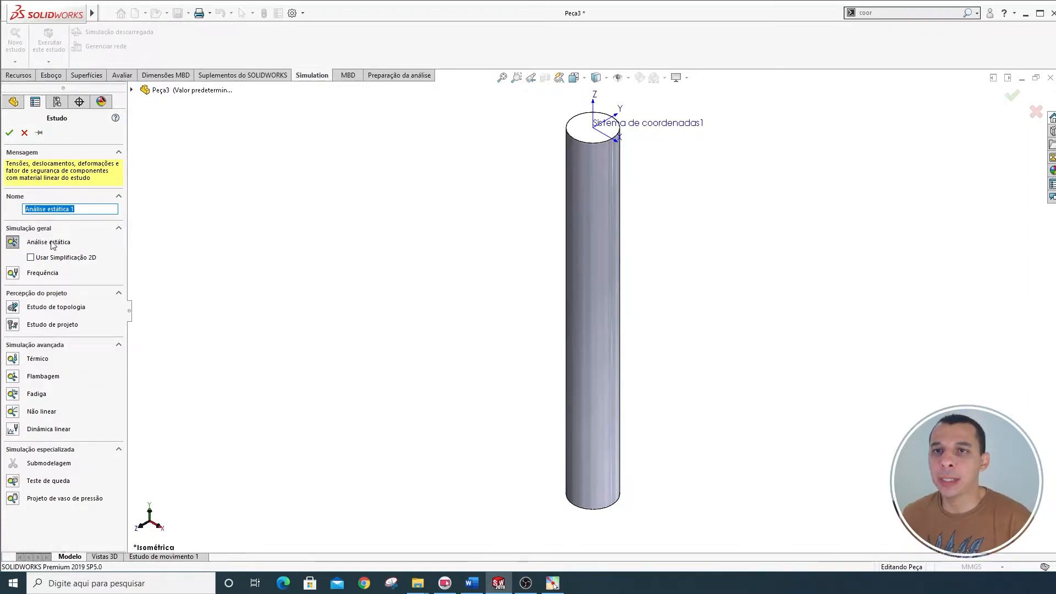
{"action": "left_click", "coordinate": [9, 132]}
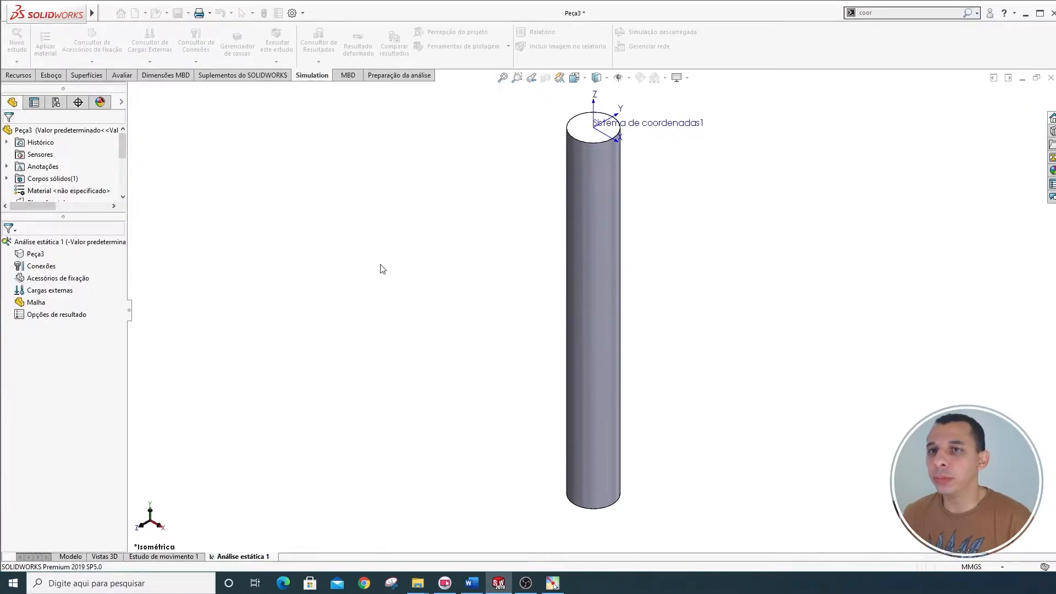
Start assigning a material to the bar in the static study and select AISI 1020 from the steel (Aço) category
{"action": "middle_click_drag", "start_coordinate": [452, 257], "coordinate": [427, 271], "text": "ctrl"}
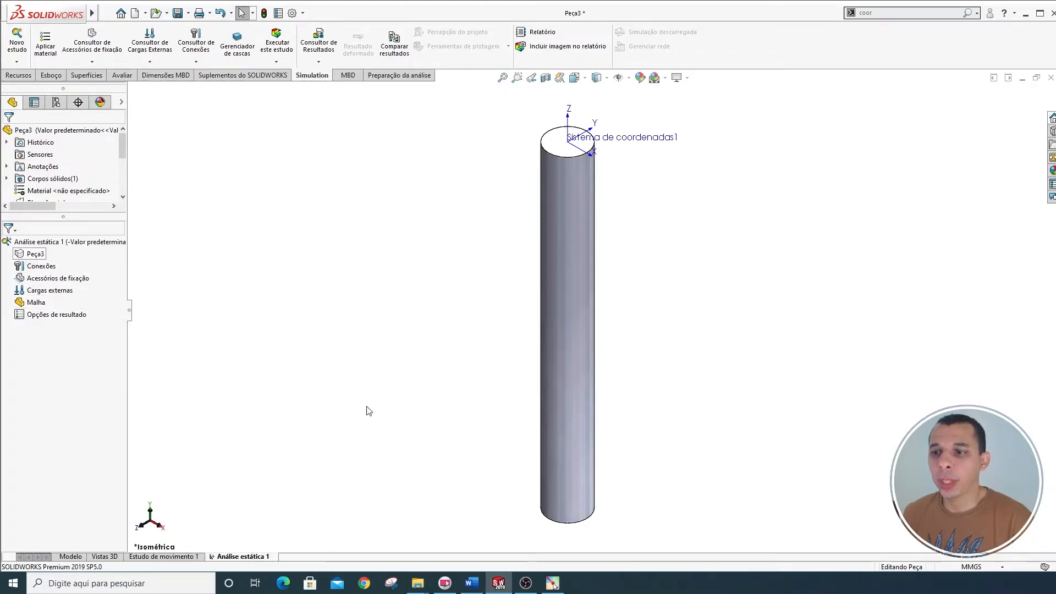
{"action": "right_click", "coordinate": [43, 255]}
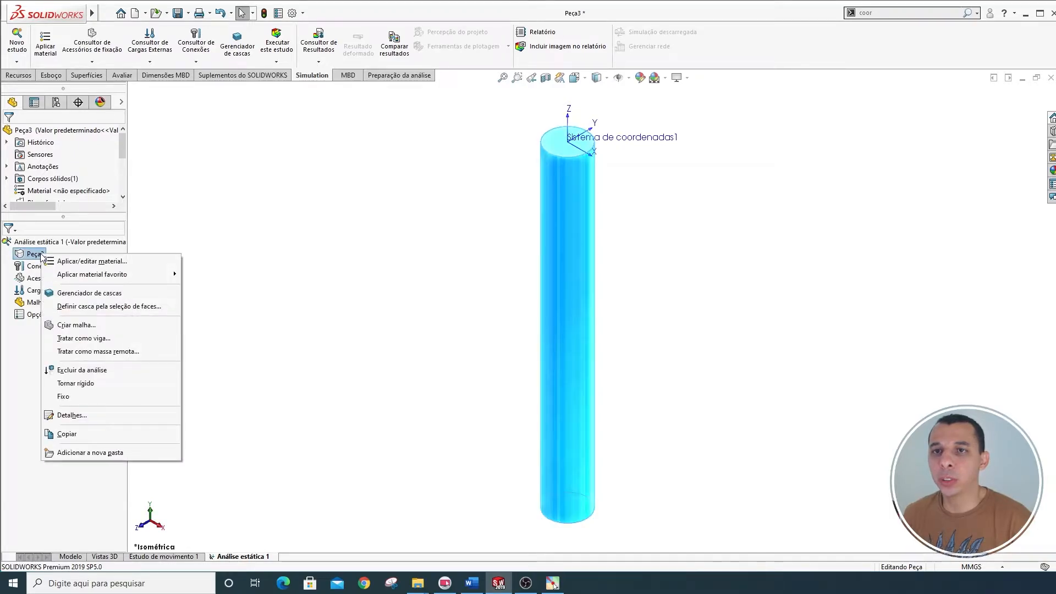
{"action": "left_click", "coordinate": [142, 262]}
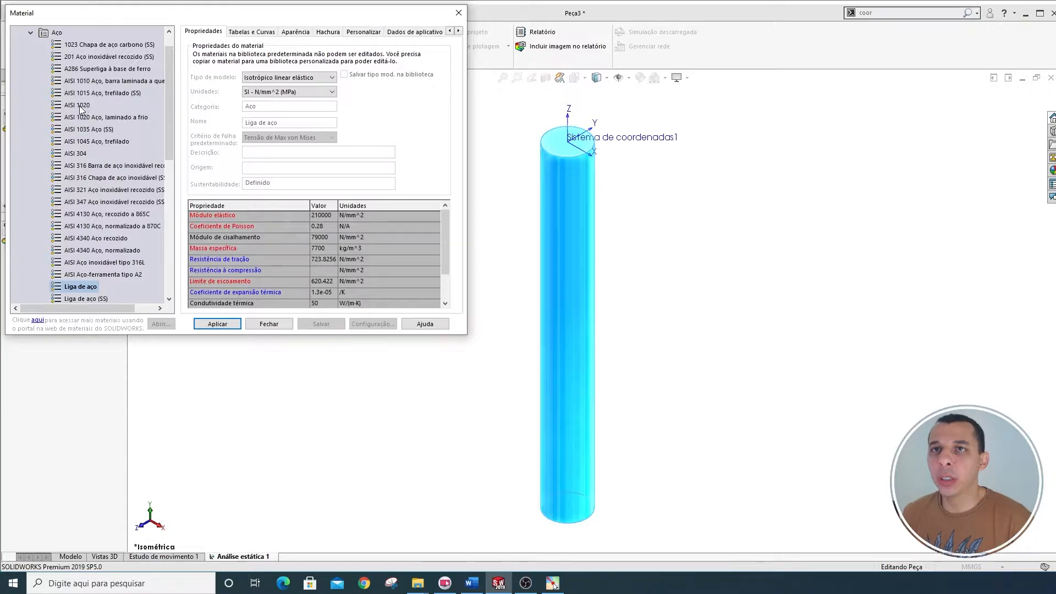
{"action": "left_click", "coordinate": [80, 105]}
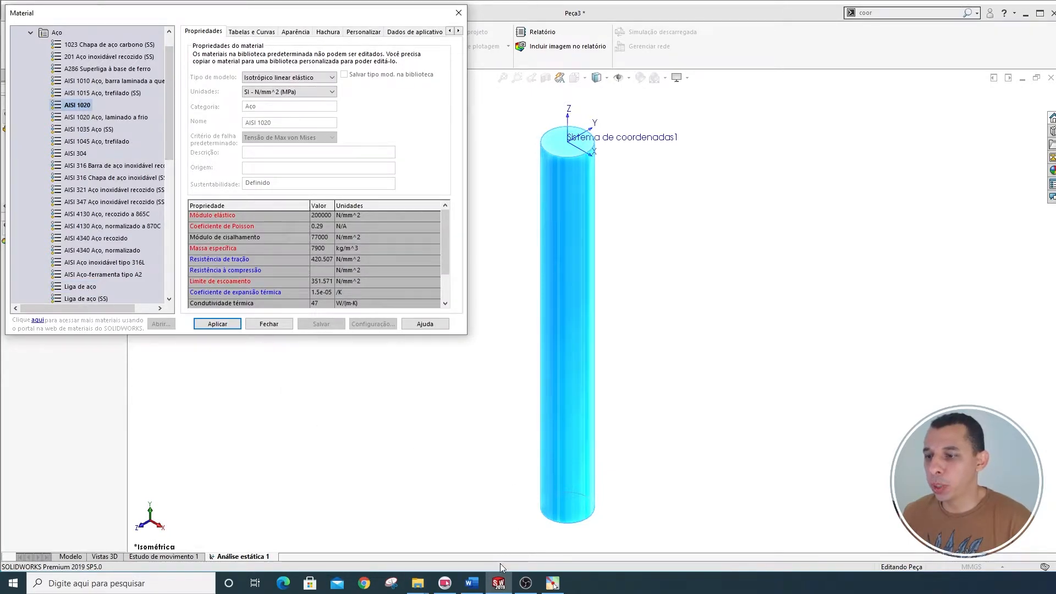
Compare the elastic modulus, yield strength and Poisson's ratio of AISI 1020 with the material table in the Word document
{"action": "left_click", "coordinate": [471, 582]}
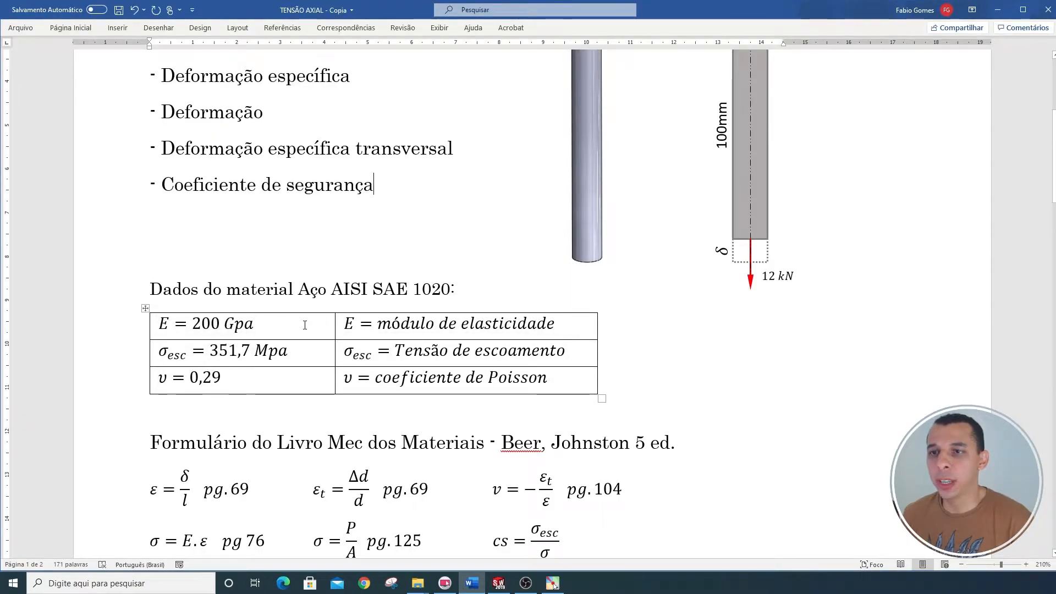
{"action": "left_click", "coordinate": [498, 583]}
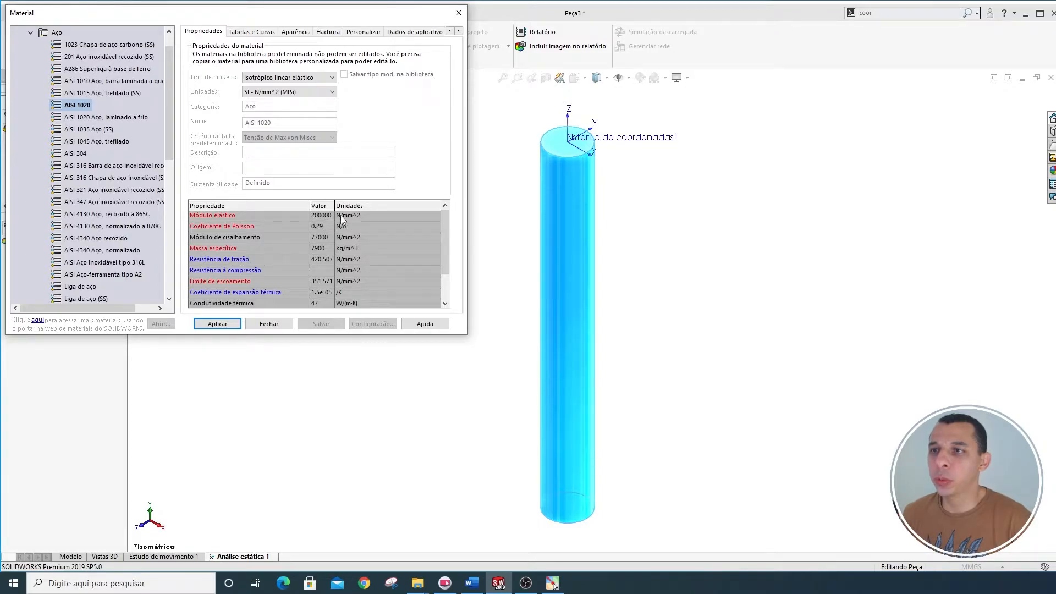
{"action": "left_click", "coordinate": [471, 583]}
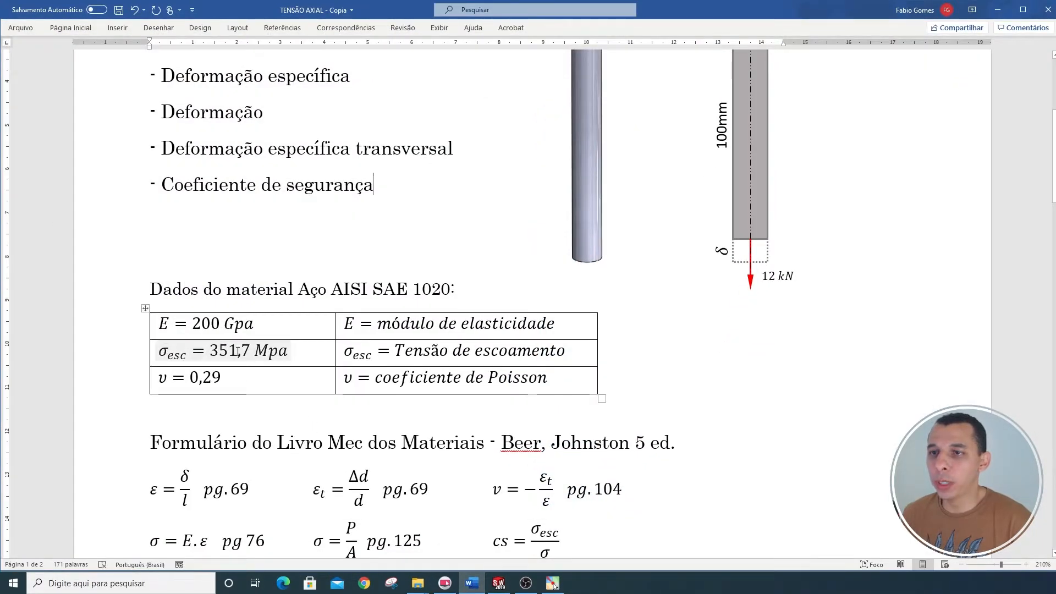
{"action": "left_click", "coordinate": [471, 584]}
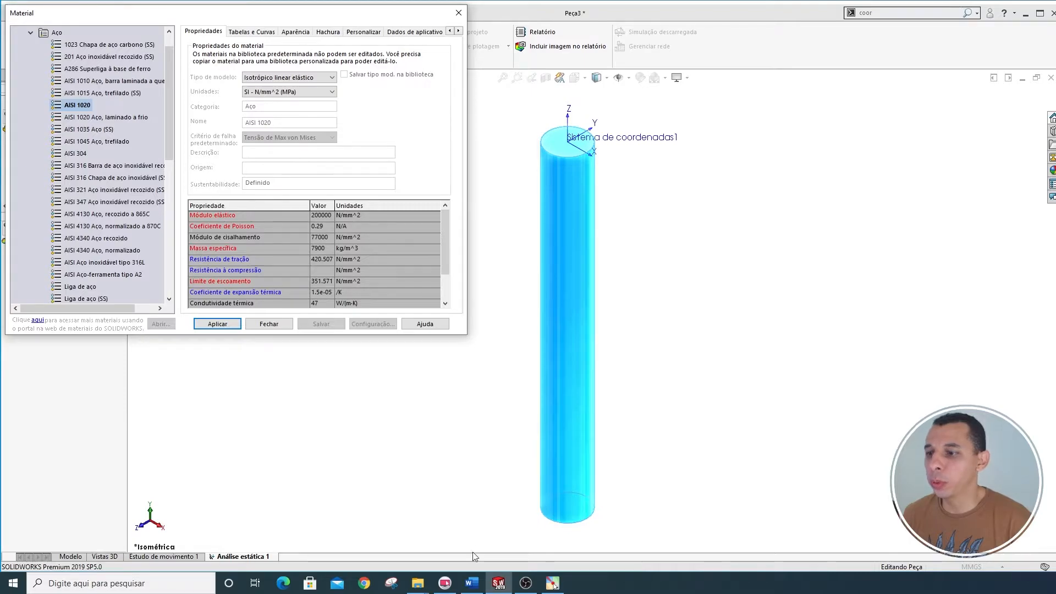
{"action": "left_click", "coordinate": [471, 584]}
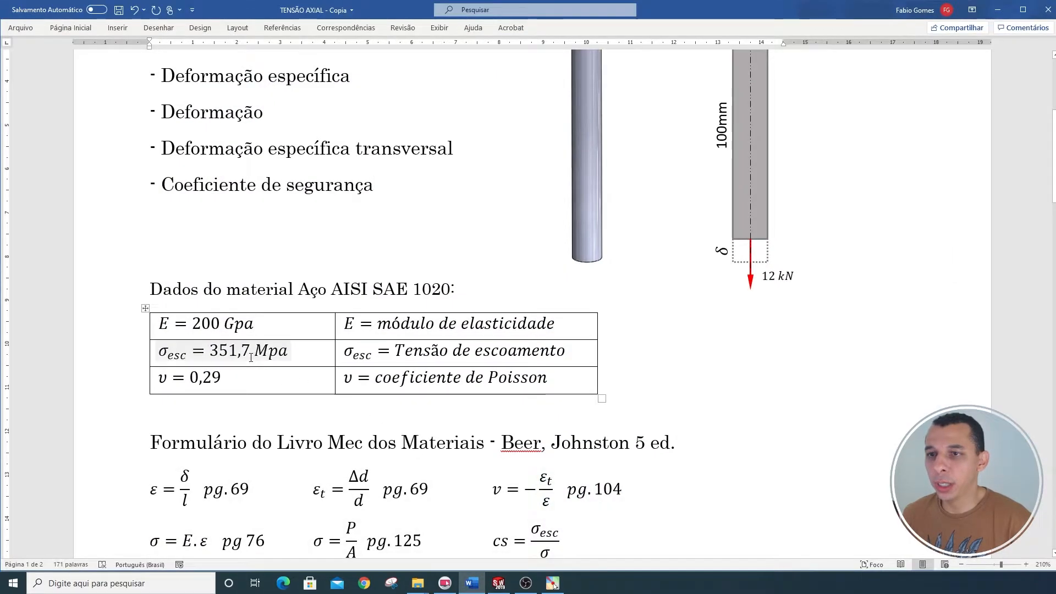
{"action": "mouse_move", "coordinate": [471, 583]}
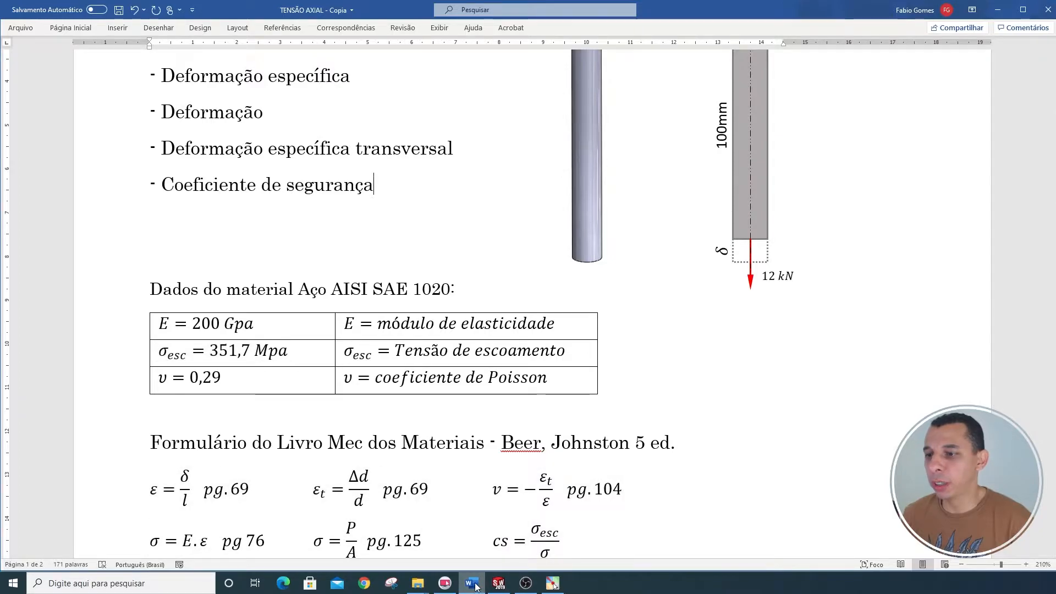
{"action": "left_click", "coordinate": [476, 586]}
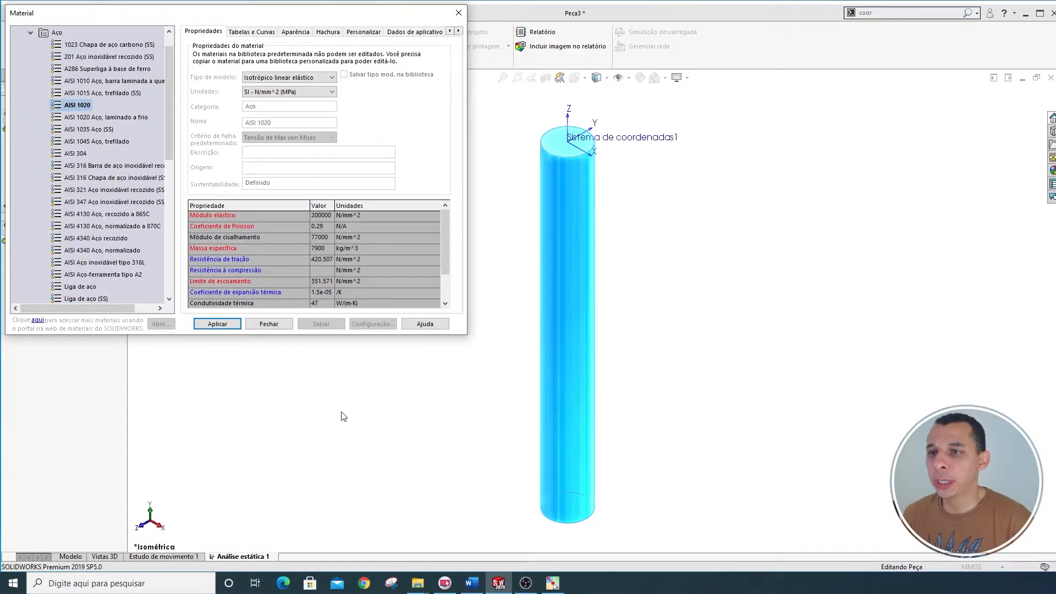
{"action": "left_click", "coordinate": [471, 583]}
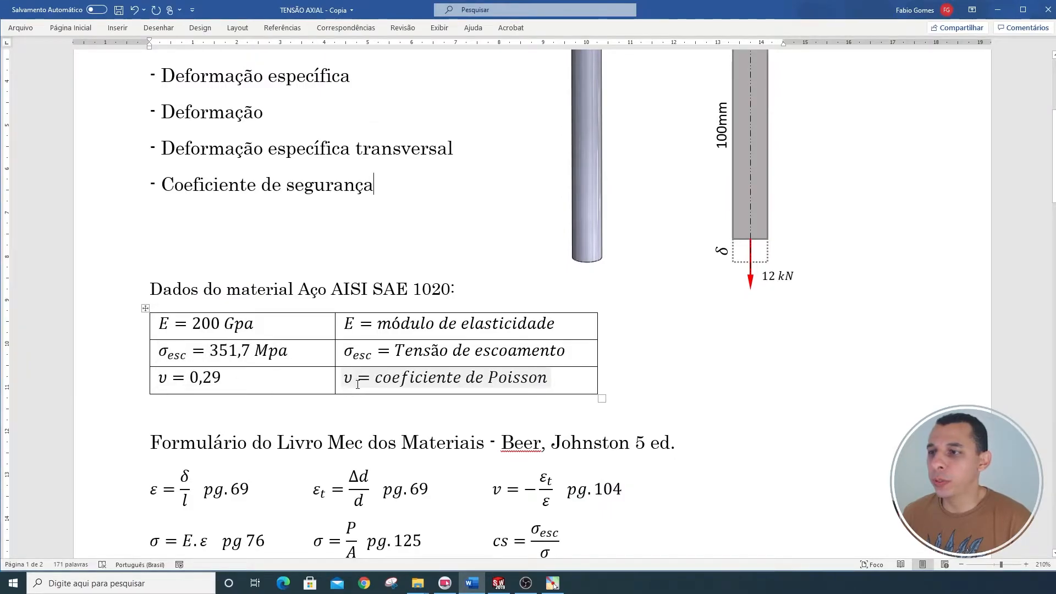
Return to SOLIDWORKS, apply AISI 1020 to the bar and close the material settings
{"action": "left_click", "coordinate": [476, 584]}
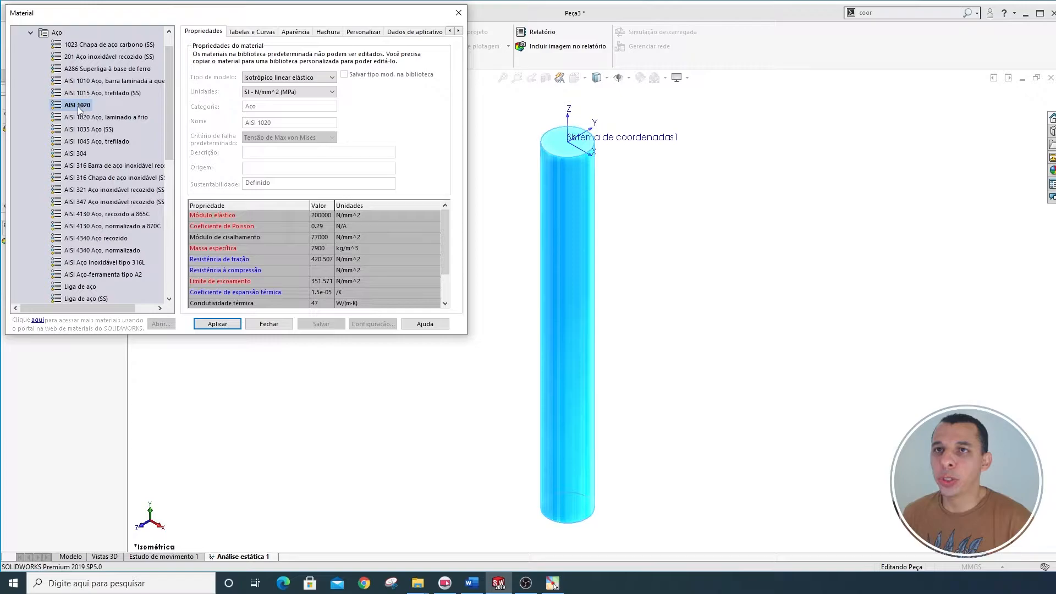
{"action": "left_click", "coordinate": [225, 324]}
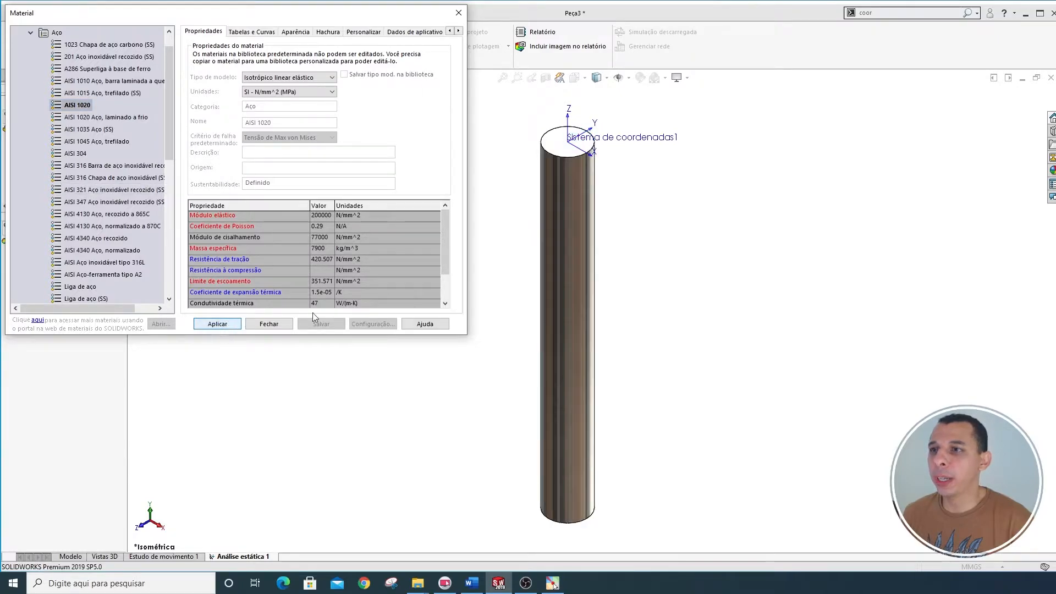
{"action": "left_click", "coordinate": [287, 326]}
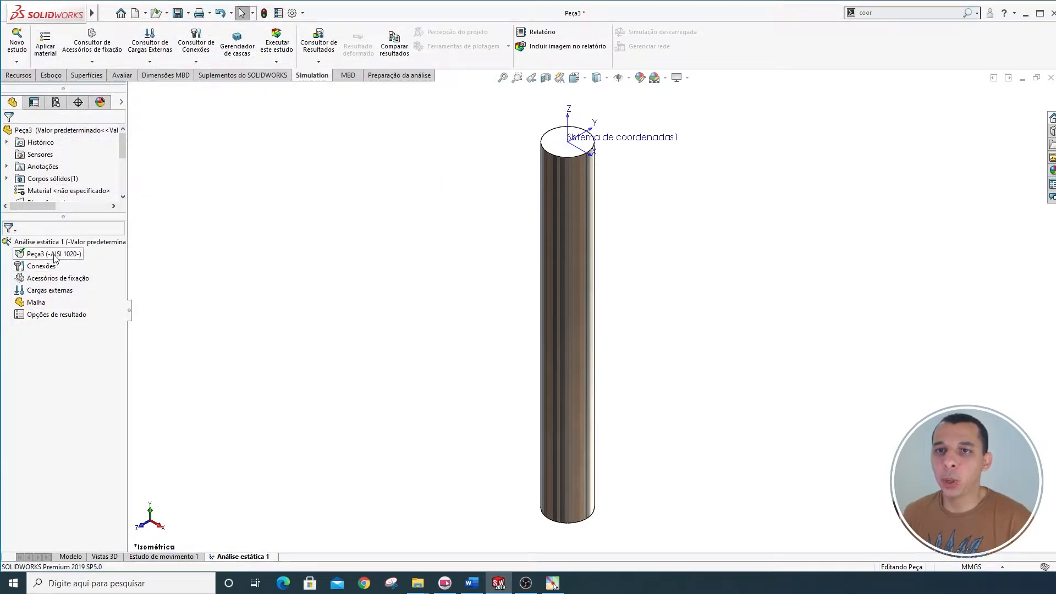
{"action": "left_click", "coordinate": [54, 255]}
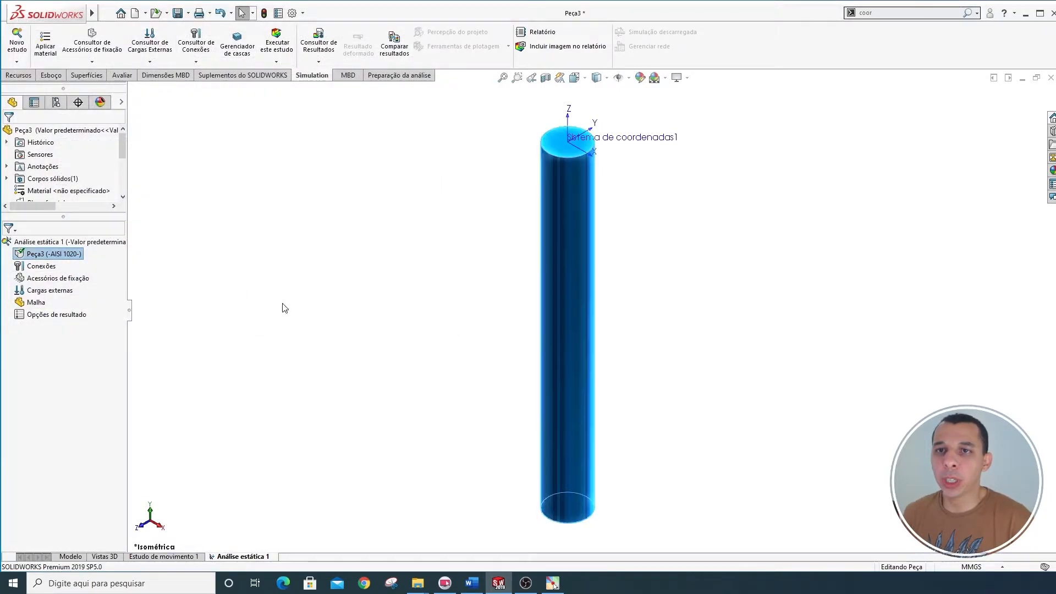
{"action": "left_click", "coordinate": [430, 259]}
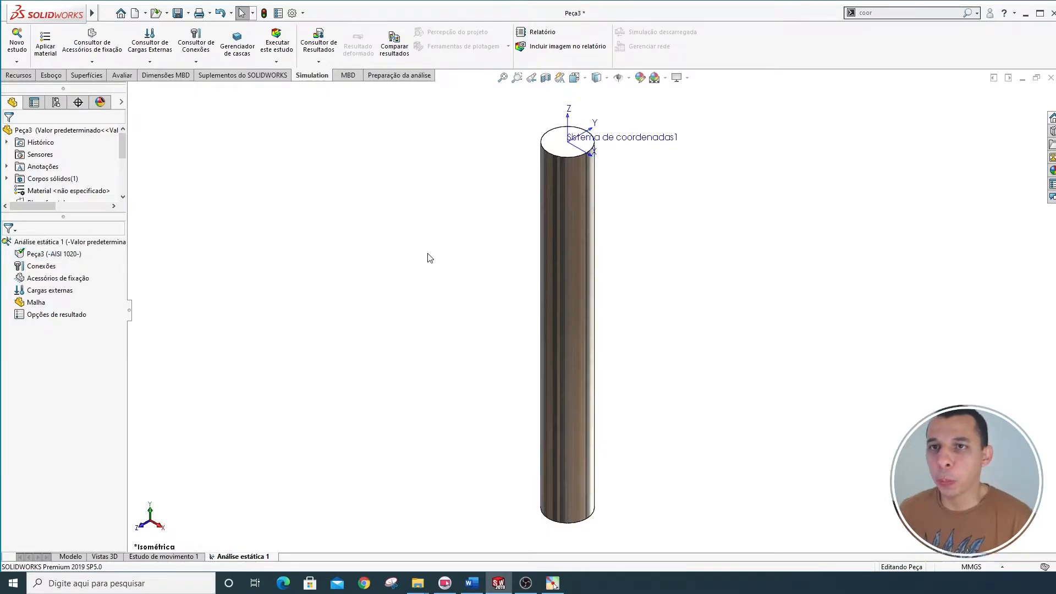
{"action": "middle_click_drag", "start_coordinate": [430, 258], "coordinate": [420, 259], "text": "ctrl"}
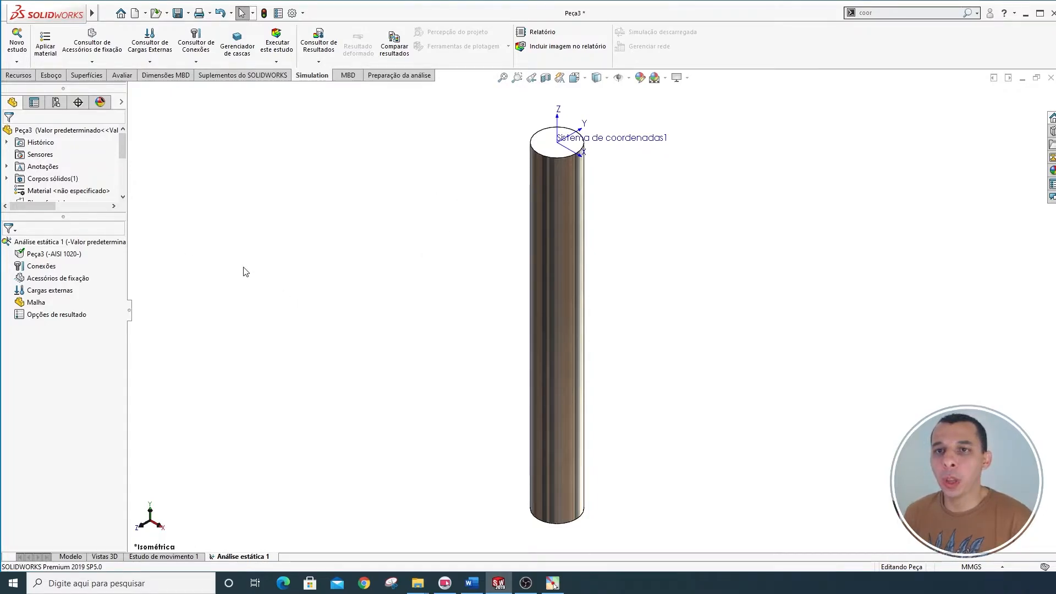
Review the bar's problem statement and axial loading diagram in the Word document, then return to SOLIDWORKS
{"action": "left_click", "coordinate": [472, 583]}
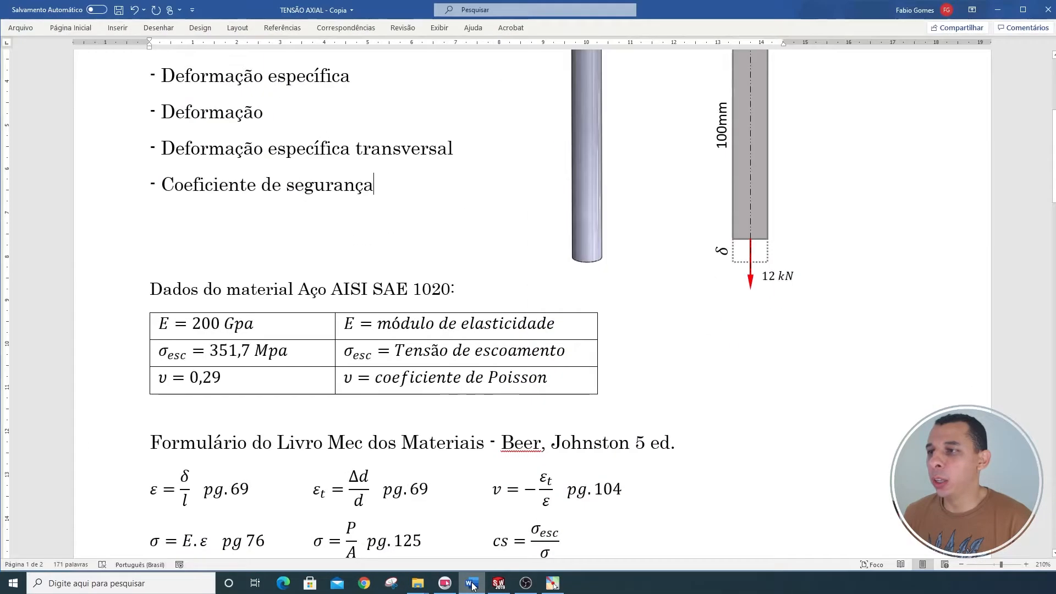
{"action": "scroll", "coordinate": [675, 300], "scroll_direction": "up", "scroll_amount": 5}
{"action": "scroll", "coordinate": [676, 299], "scroll_direction": "down", "scroll_amount": 1}
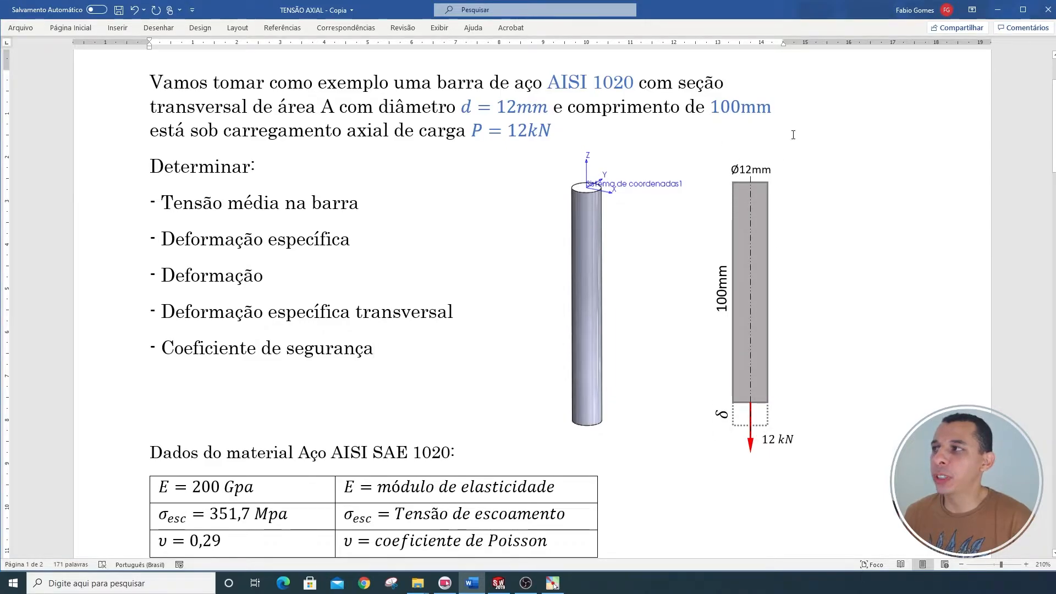
{"action": "left_click", "coordinate": [996, 10]}
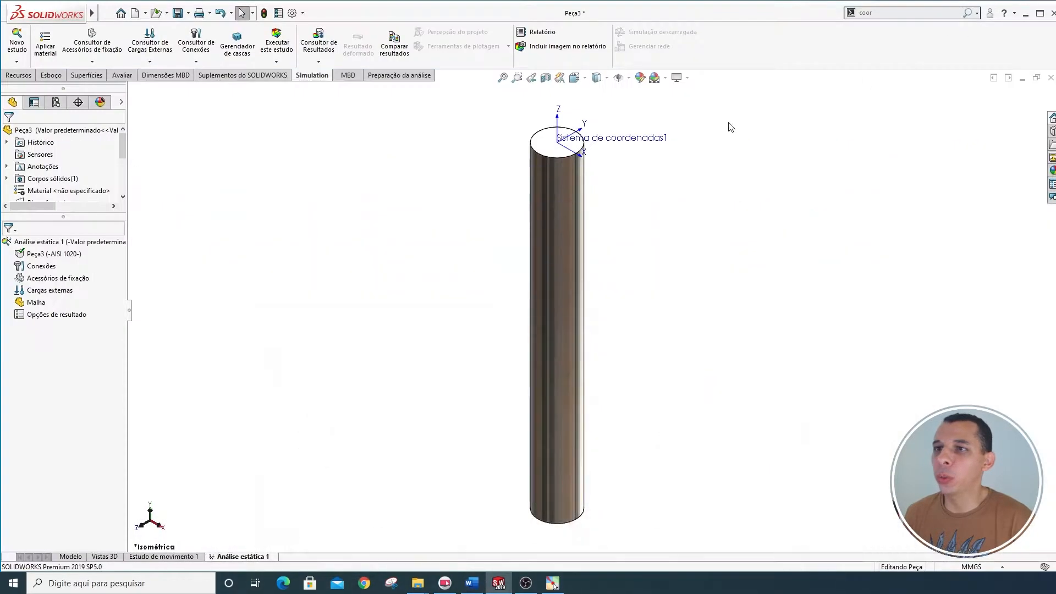
Apply a fixed geometry (Geometria fixa) fixture to the upper end face of the bar
{"action": "right_click", "coordinate": [67, 281]}
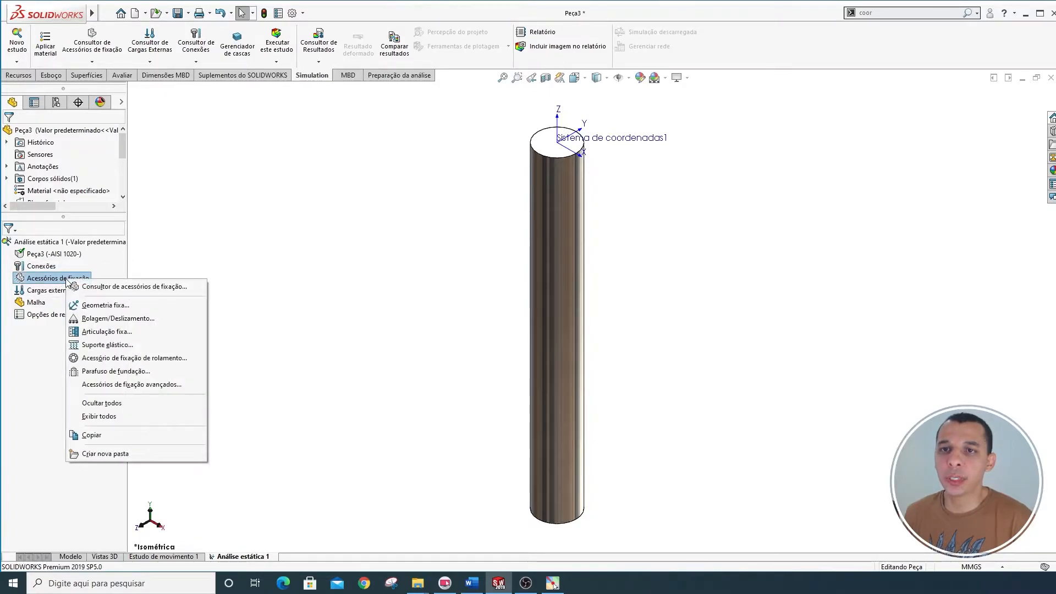
{"action": "left_click", "coordinate": [138, 306]}
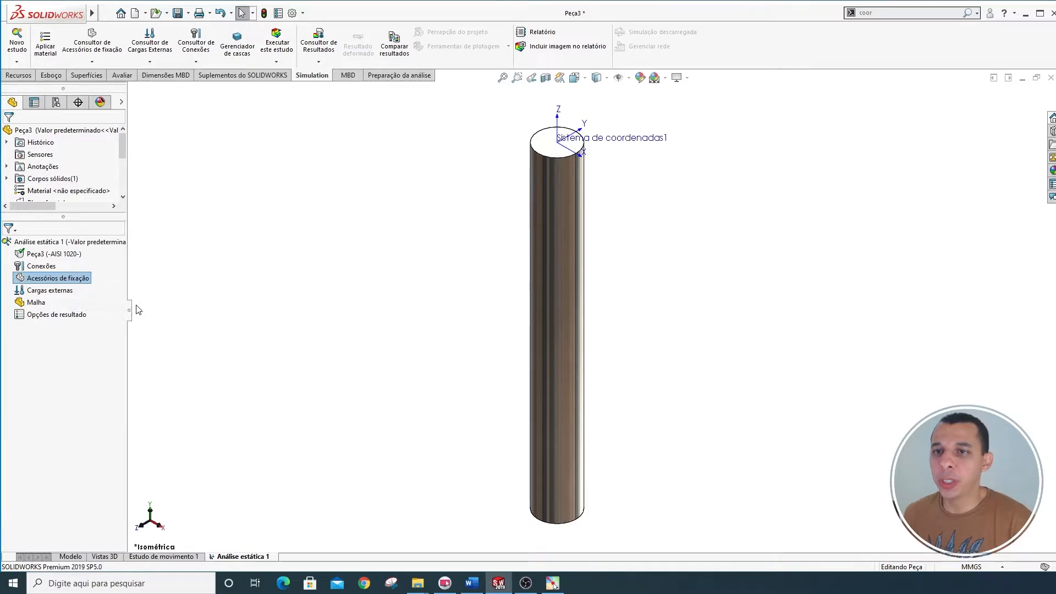
{"action": "left_click", "coordinate": [532, 138]}
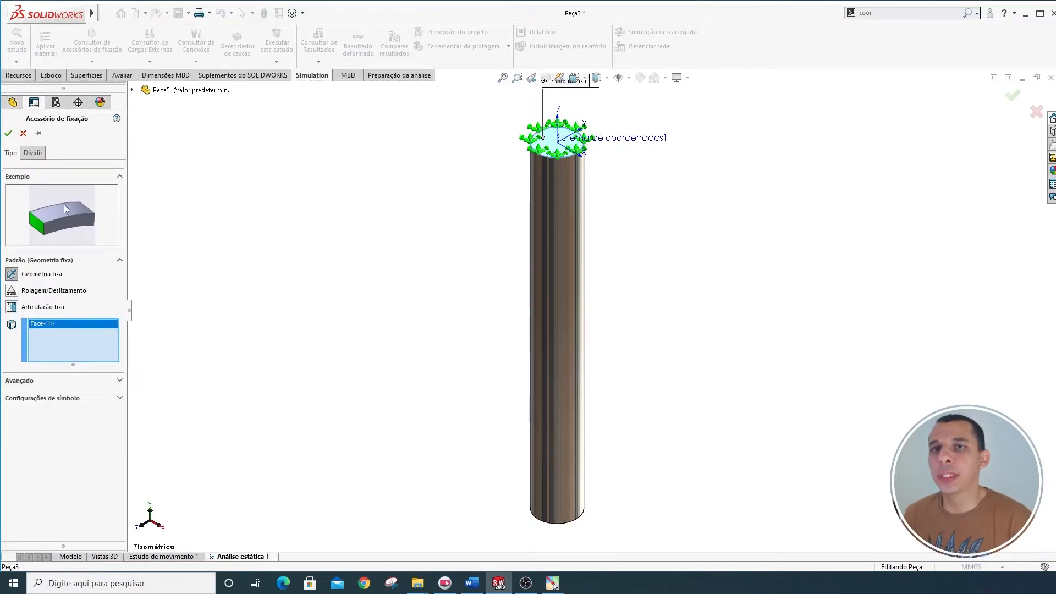
{"action": "left_click", "coordinate": [8, 133]}
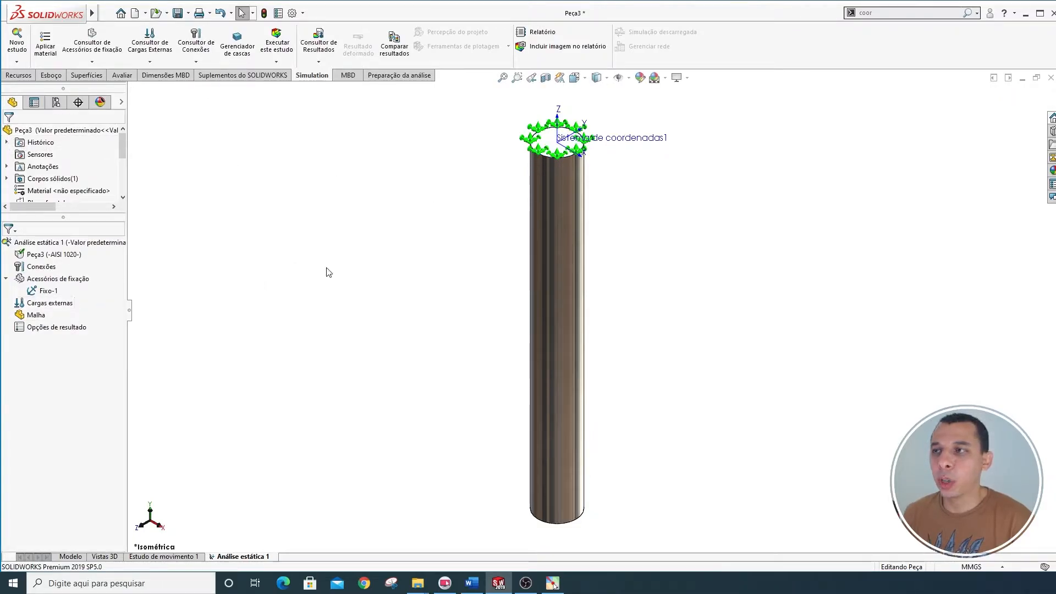
Apply a 12000 N force normal to the bar's lower end face, reversed to pull outward, checking the load in the Word document
{"action": "right_click", "coordinate": [53, 305]}
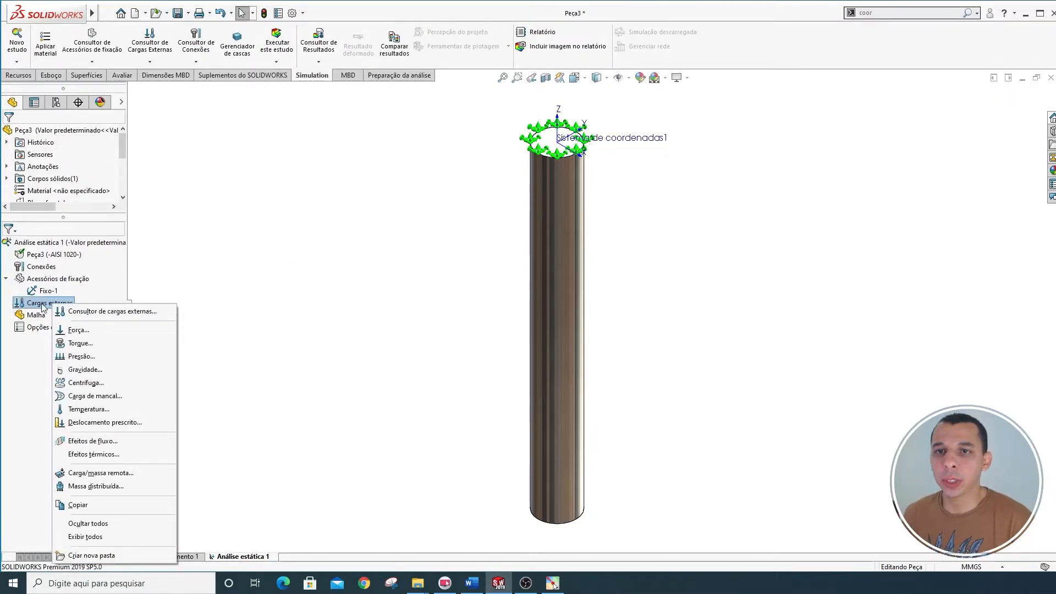
{"action": "left_click", "coordinate": [113, 331]}
{"action": "middle_click_drag", "start_coordinate": [460, 382], "coordinate": [463, 205]}
{"action": "left_click", "coordinate": [556, 526]}
{"action": "mouse_move", "coordinate": [555, 522]}
{"action": "middle_mouse_down"}
{"action": "mouse_move", "coordinate": [500, 259]}
{"action": "mouse_move", "coordinate": [497, 354]}
{"action": "mouse_move", "coordinate": [537, 458]}
{"action": "middle_mouse_up"}
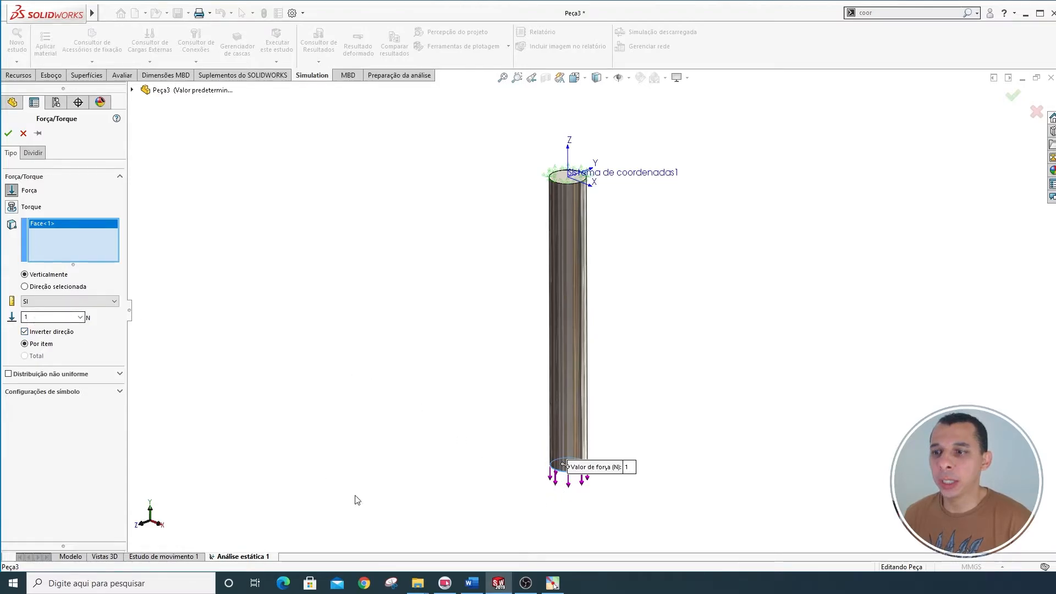
{"action": "left_click", "coordinate": [478, 588]}
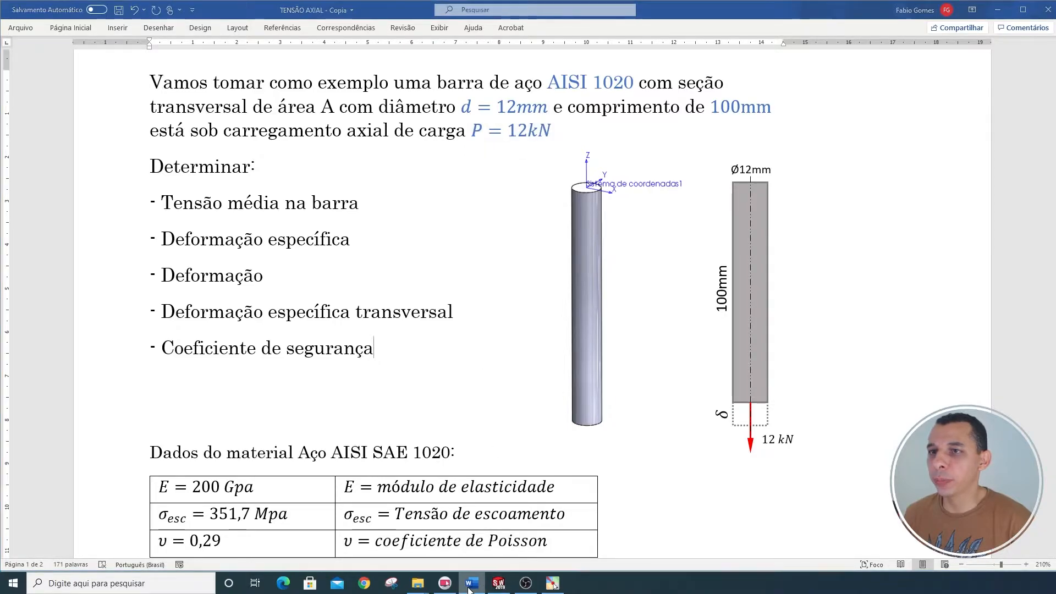
{"action": "left_click", "coordinate": [499, 583]}
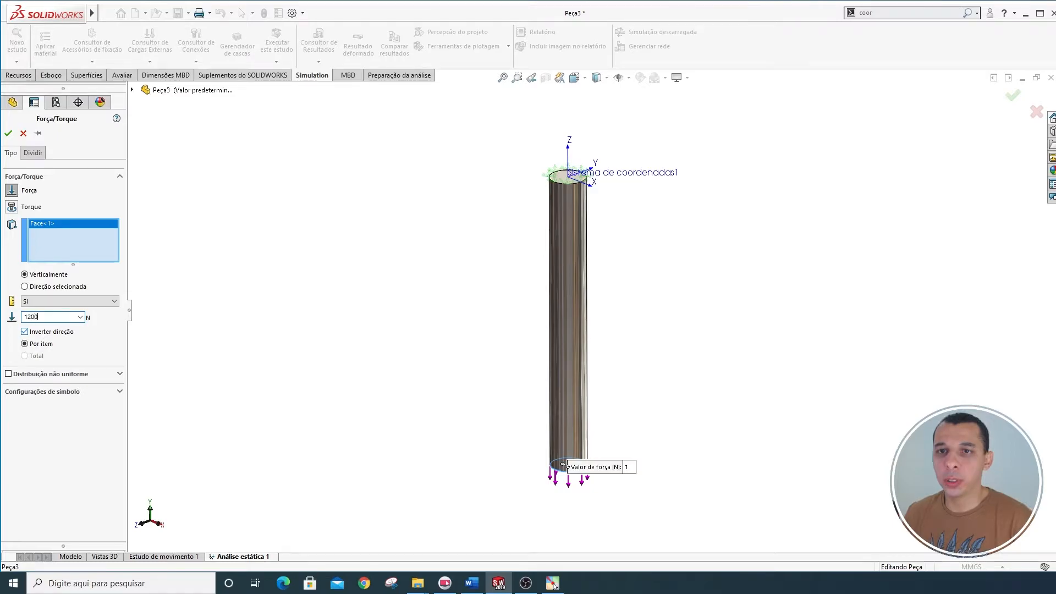
{"action": "left_click", "coordinate": [8, 133]}
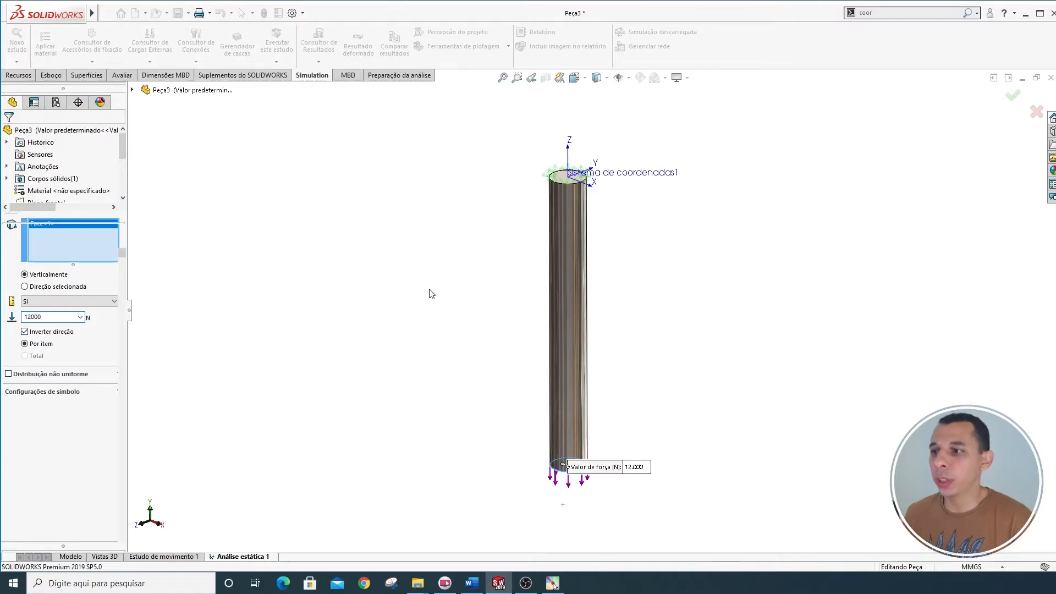
Run the static study of the fixed and loaded bar
{"action": "scroll", "coordinate": [431, 293], "scroll_direction": "down", "scroll_amount": 3}
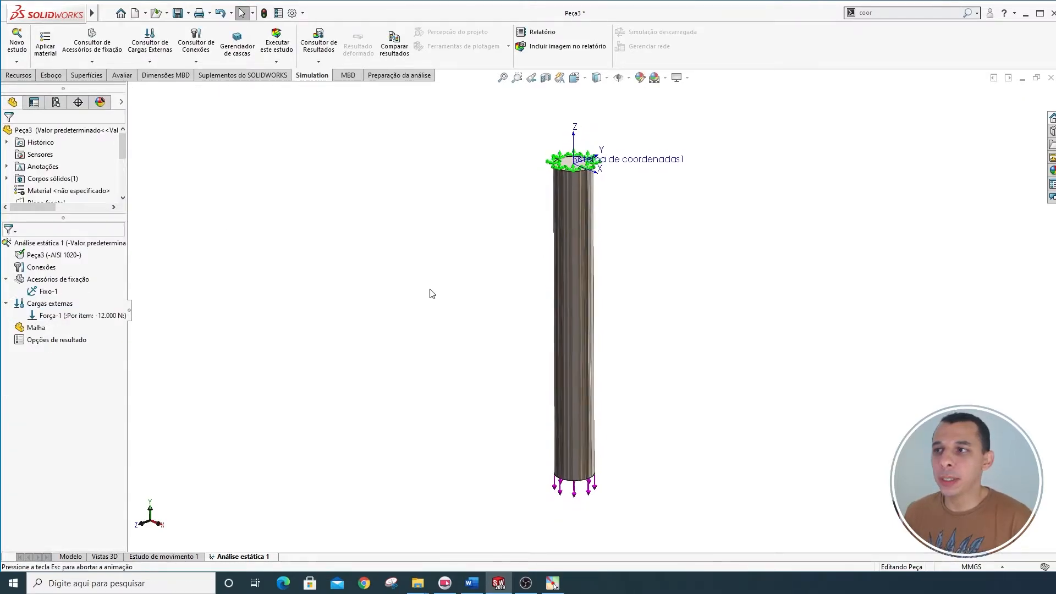
{"action": "scroll", "coordinate": [602, 287], "scroll_direction": "up", "scroll_amount": 2}
{"action": "middle_click_drag", "start_coordinate": [665, 272], "coordinate": [631, 282], "text": "ctrl"}
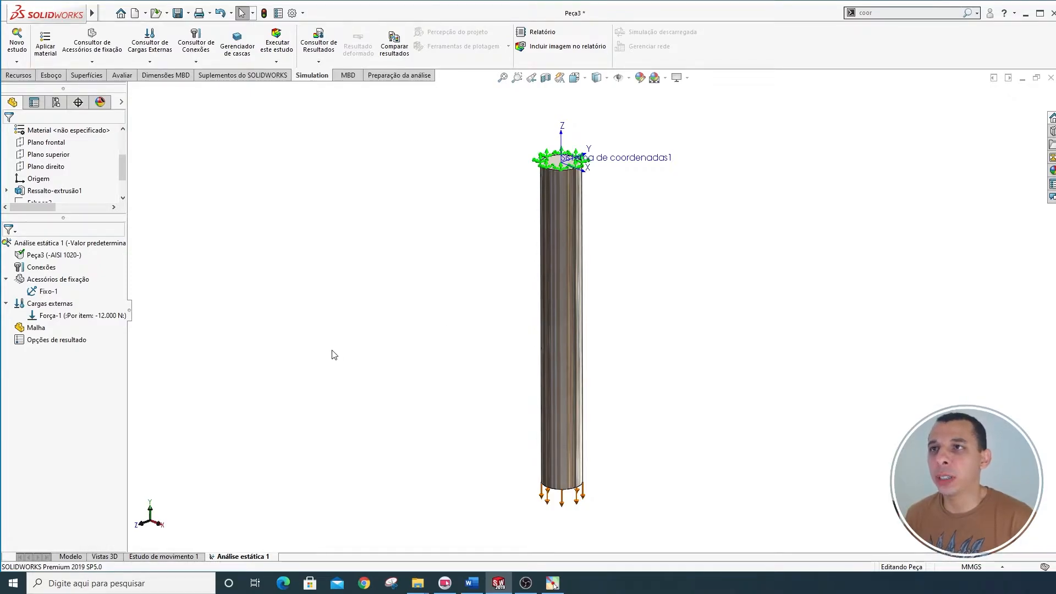
{"action": "left_click", "coordinate": [276, 41]}
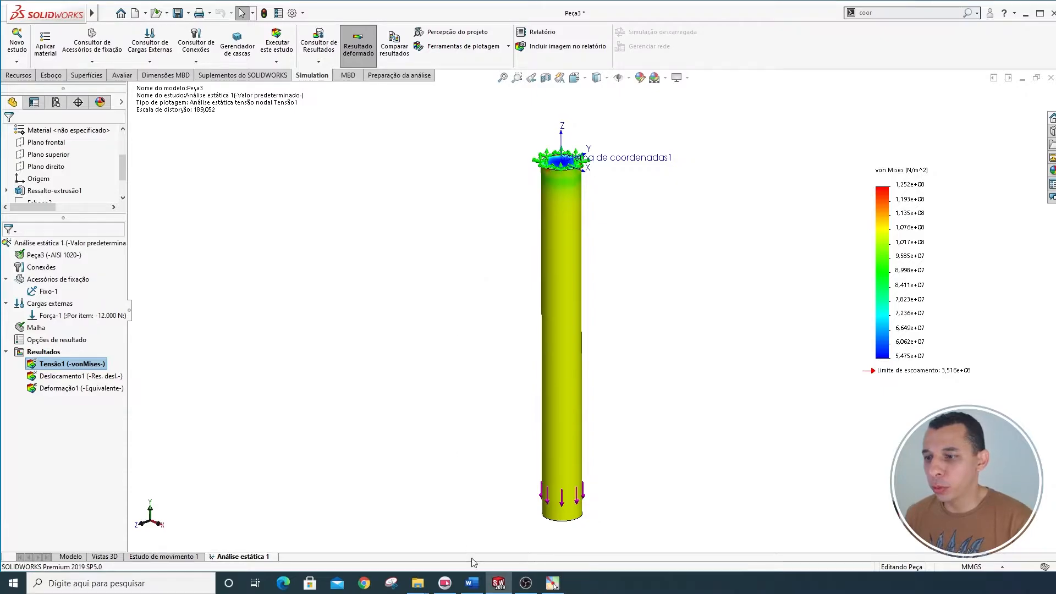
Review the material data, the formula list and the average stress calculation for the bar in the Word document
{"action": "left_click", "coordinate": [472, 583]}
{"action": "scroll", "coordinate": [448, 350], "scroll_direction": "down", "scroll_amount": 3}
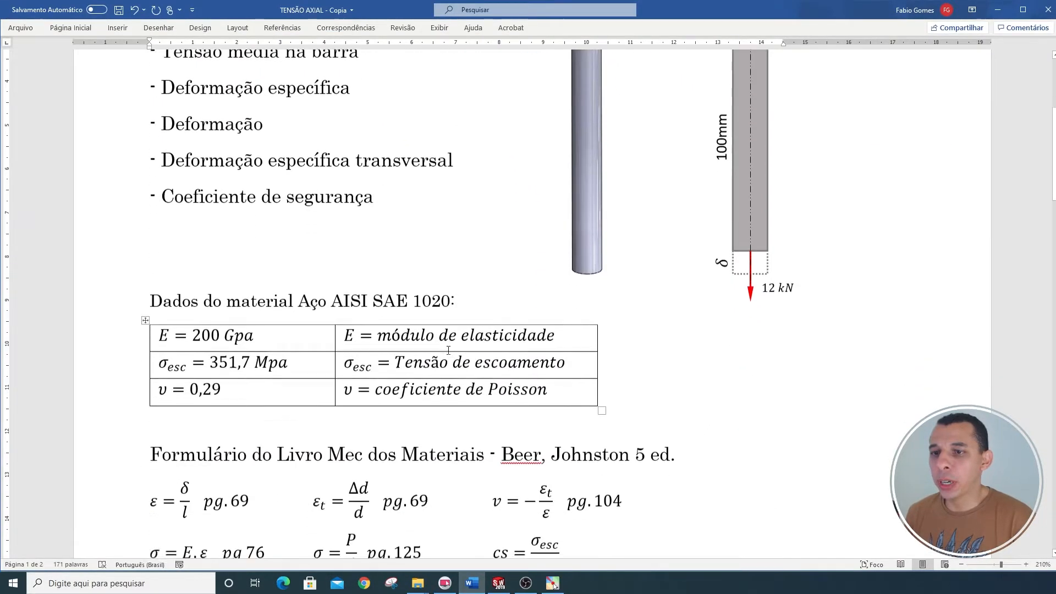
{"action": "scroll", "coordinate": [608, 329], "scroll_direction": "down", "scroll_amount": 4}
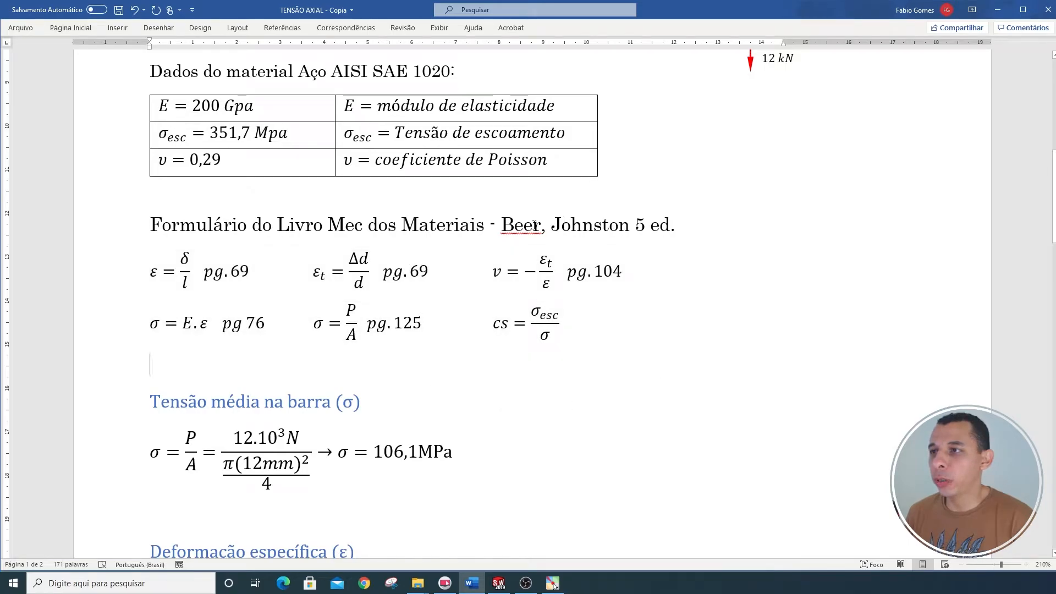
{"action": "right_click", "coordinate": [601, 230]}
{"action": "left_click", "coordinate": [649, 224]}
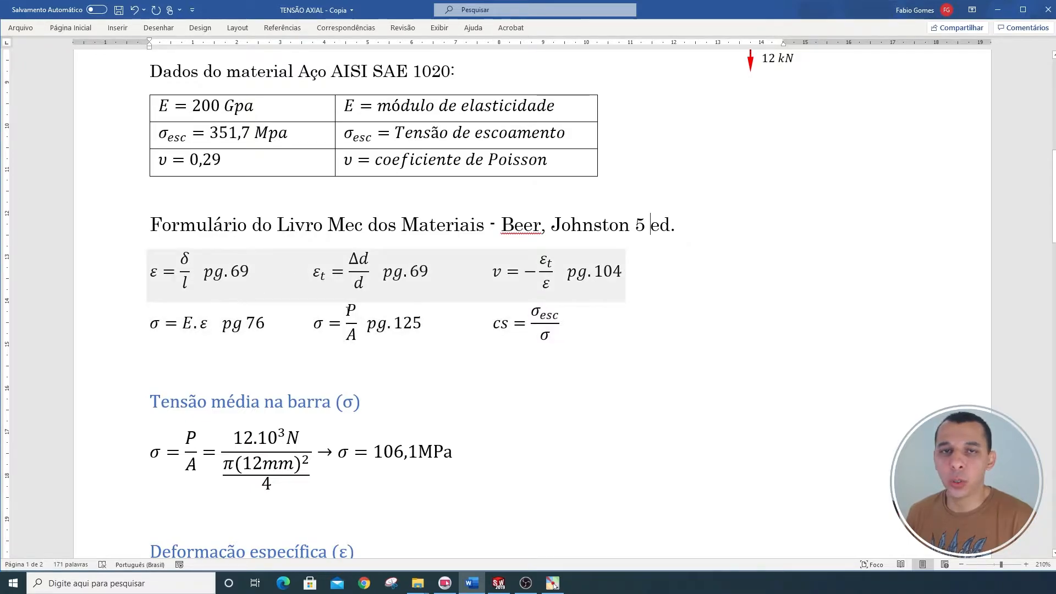
{"action": "scroll", "coordinate": [468, 381], "scroll_direction": "down", "scroll_amount": 2}
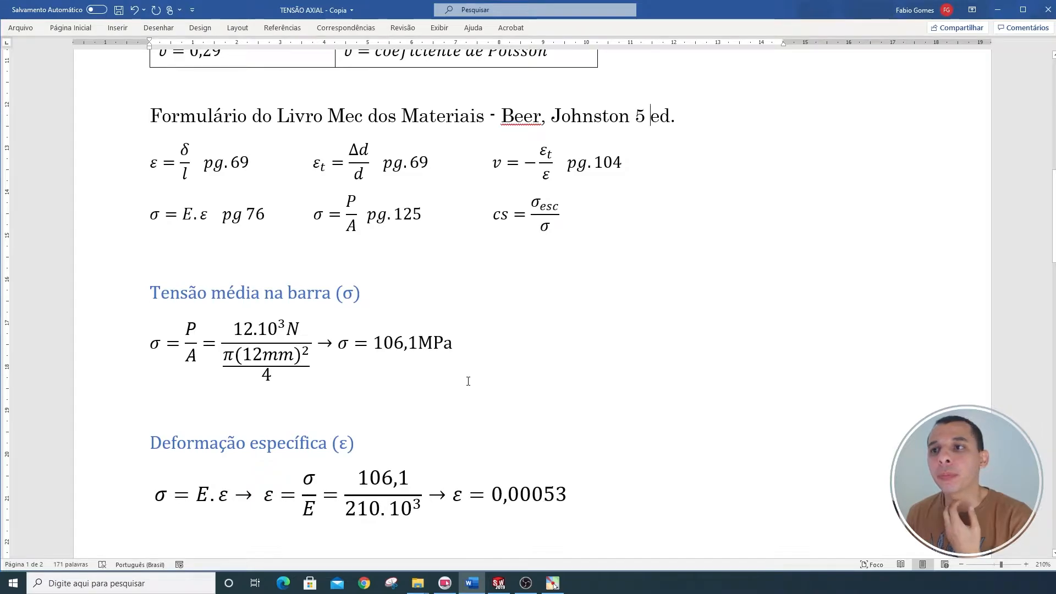
{"action": "scroll", "coordinate": [566, 407], "scroll_direction": "up", "scroll_amount": 2}
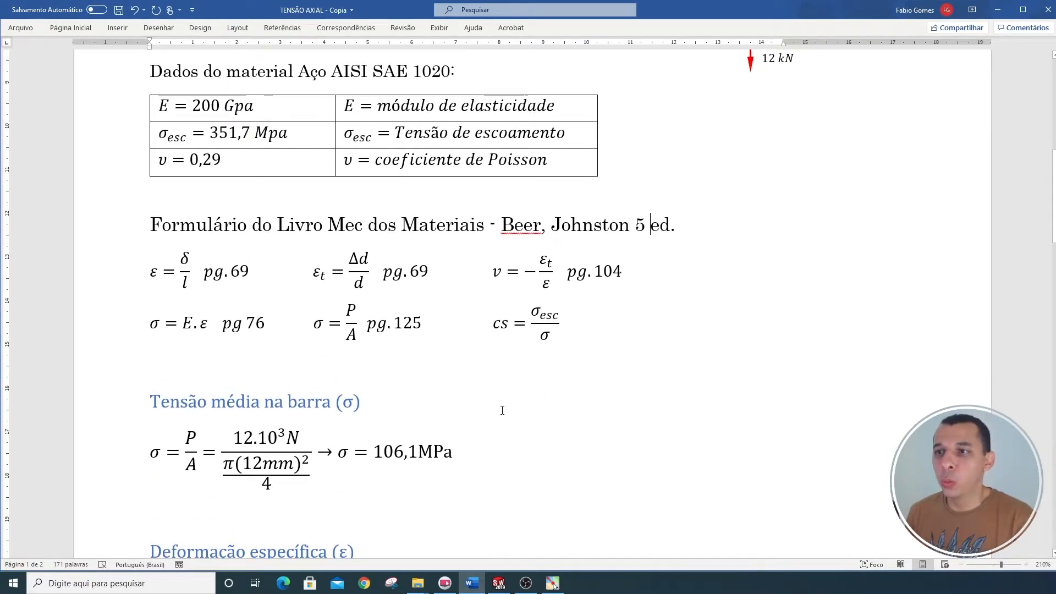
{"action": "left_click", "coordinate": [186, 376]}
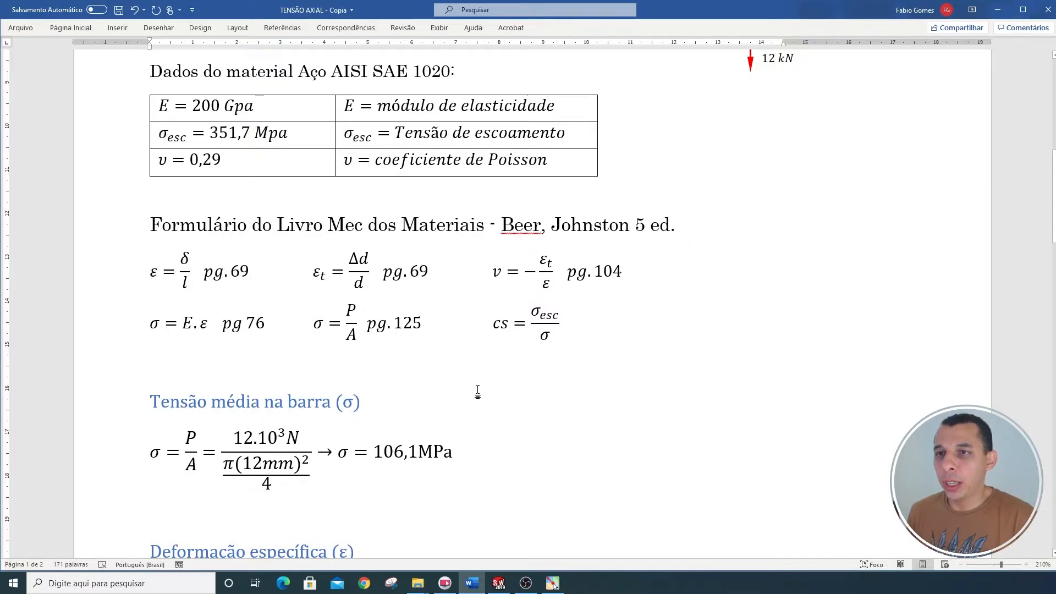
{"action": "scroll", "coordinate": [477, 390], "scroll_direction": "down", "scroll_amount": 1}
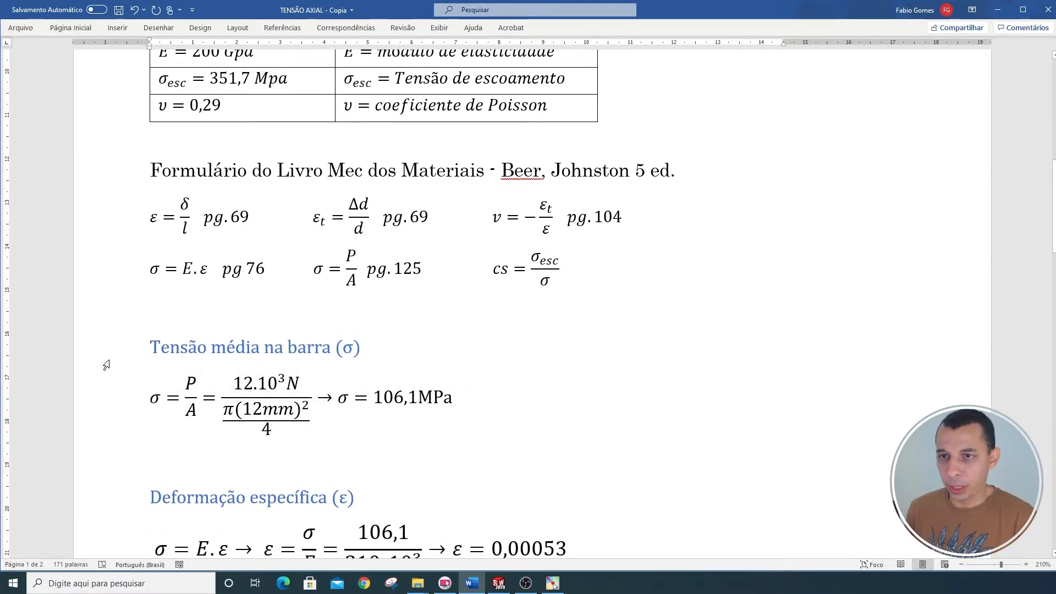
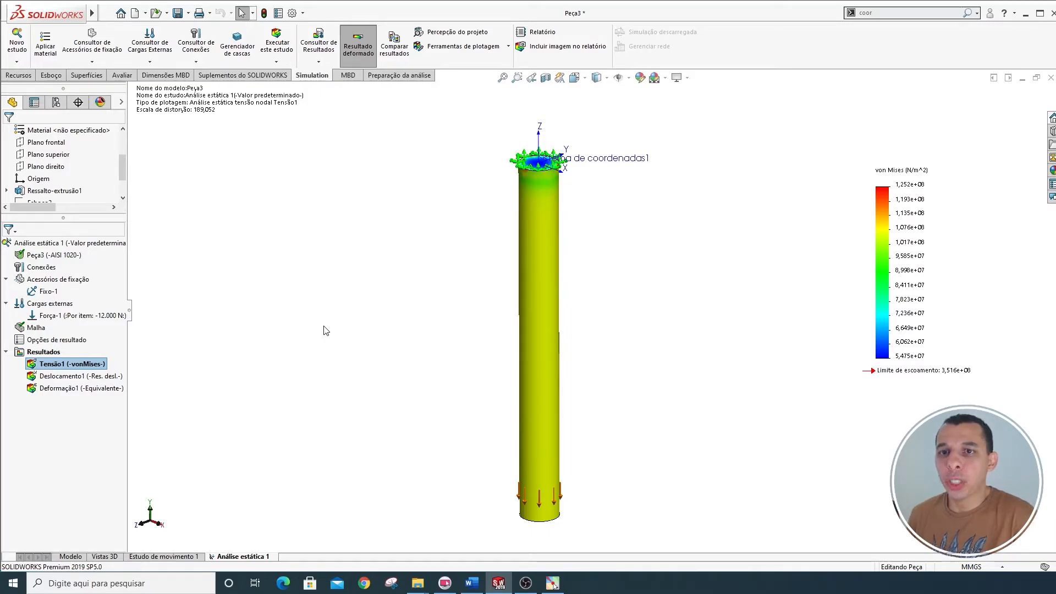
Return to SOLIDWORKS and open the default options (Opções predeterminadas) of Simulation
{"action": "left_click", "coordinate": [303, 12]}
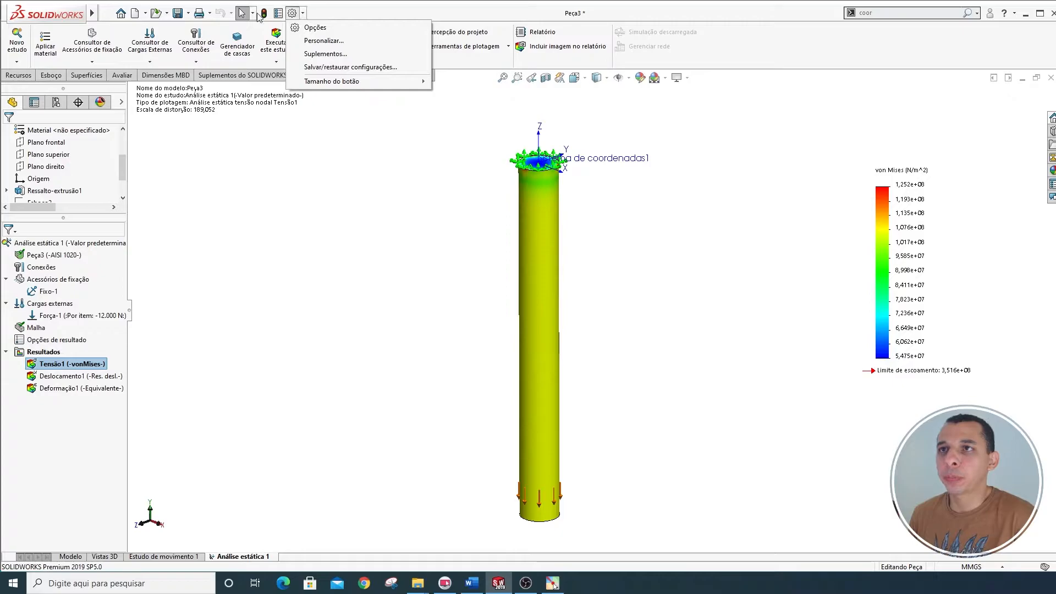
{"action": "left_click", "coordinate": [93, 15]}
{"action": "left_click", "coordinate": [272, 13]}
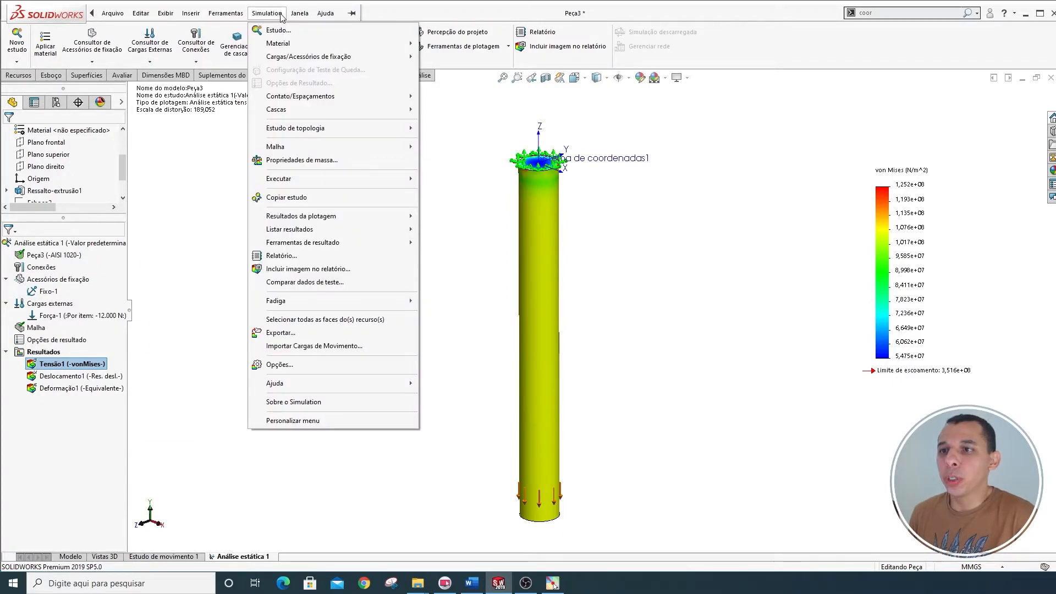
{"action": "left_click", "coordinate": [291, 367]}
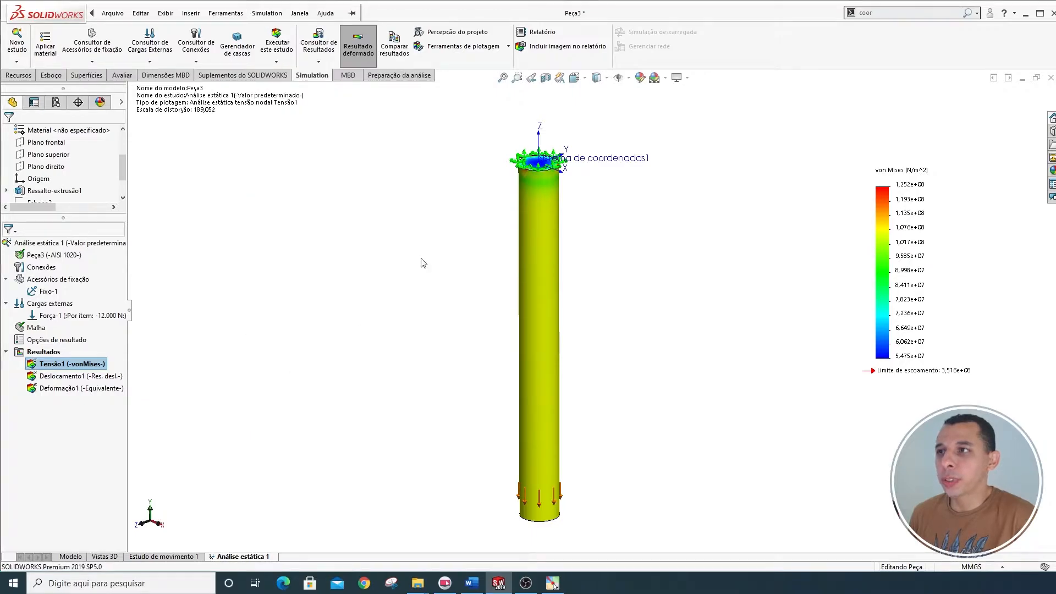
{"action": "left_click", "coordinate": [420, 125]}
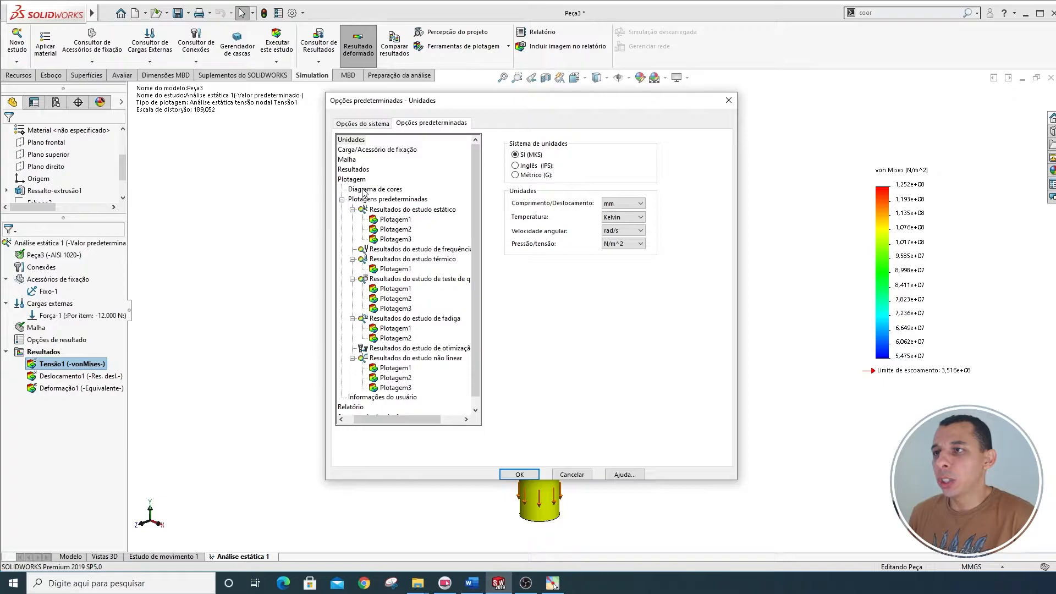
Review the result type and component of the three default static study plots in the Simulation options, then close the options unchanged
{"action": "left_click", "coordinate": [383, 200]}
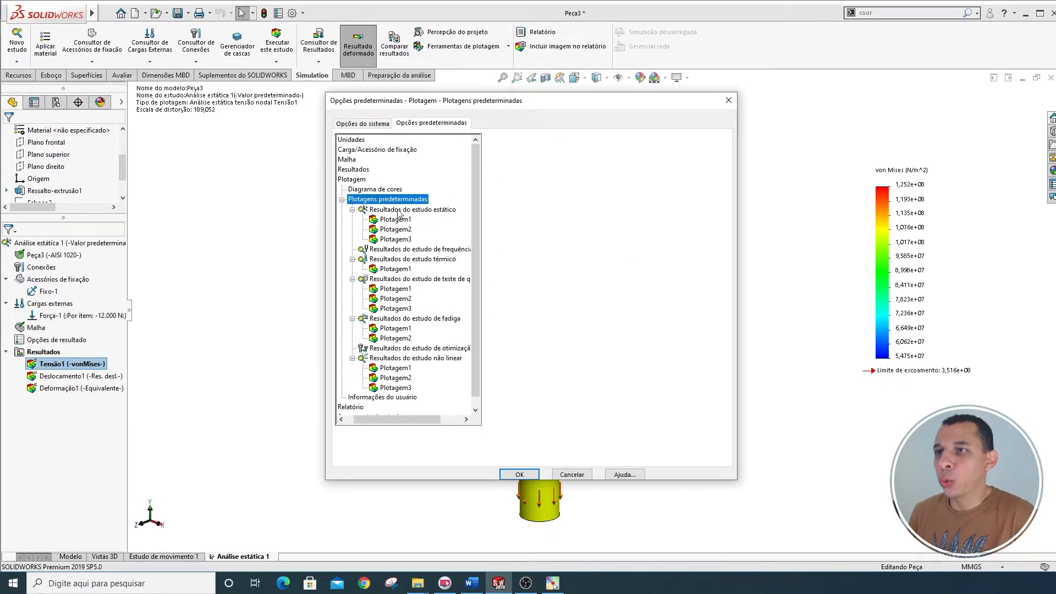
{"action": "left_click", "coordinate": [433, 210]}
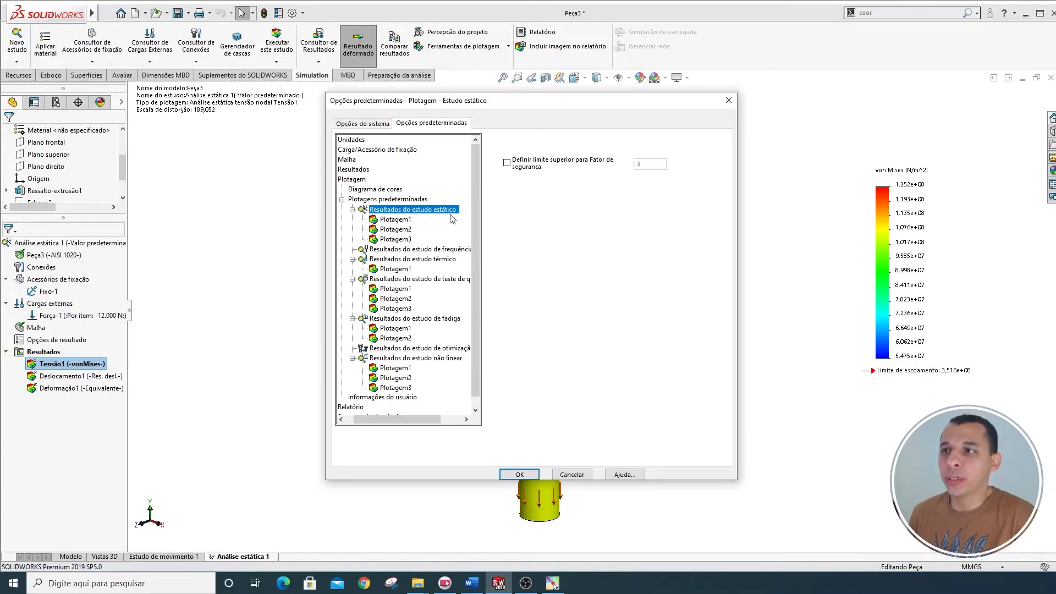
{"action": "left_click", "coordinate": [394, 220]}
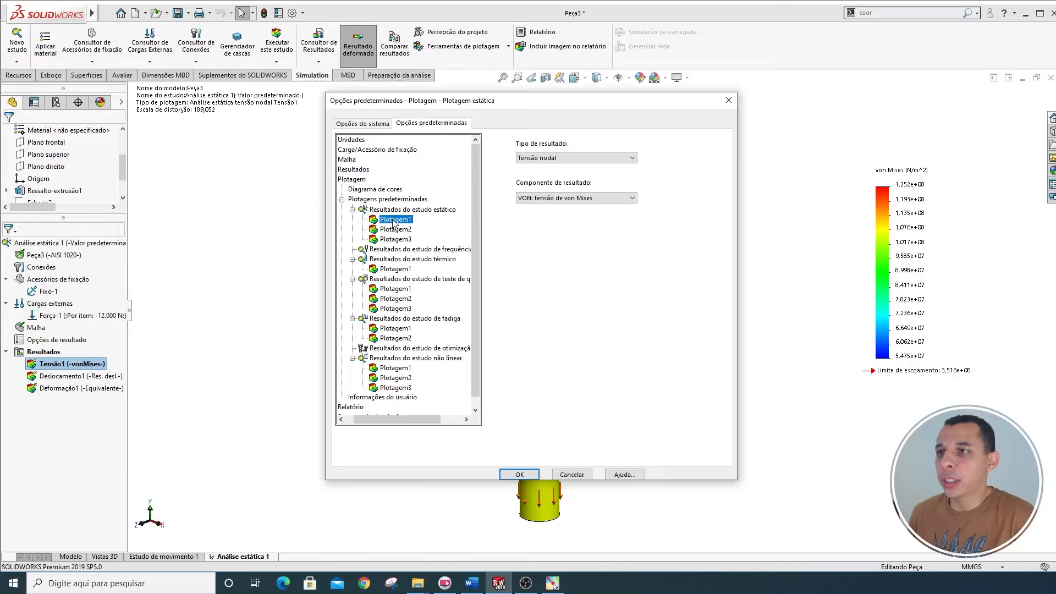
{"action": "key", "text": "Tab"}
{"action": "key", "text": "Tab"}
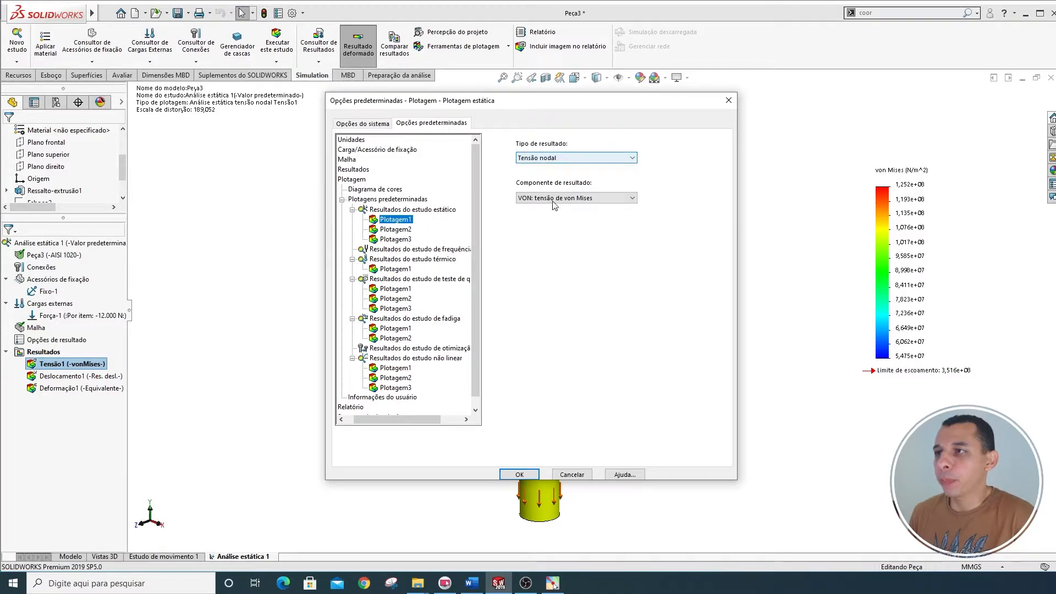
{"action": "left_click", "coordinate": [396, 229]}
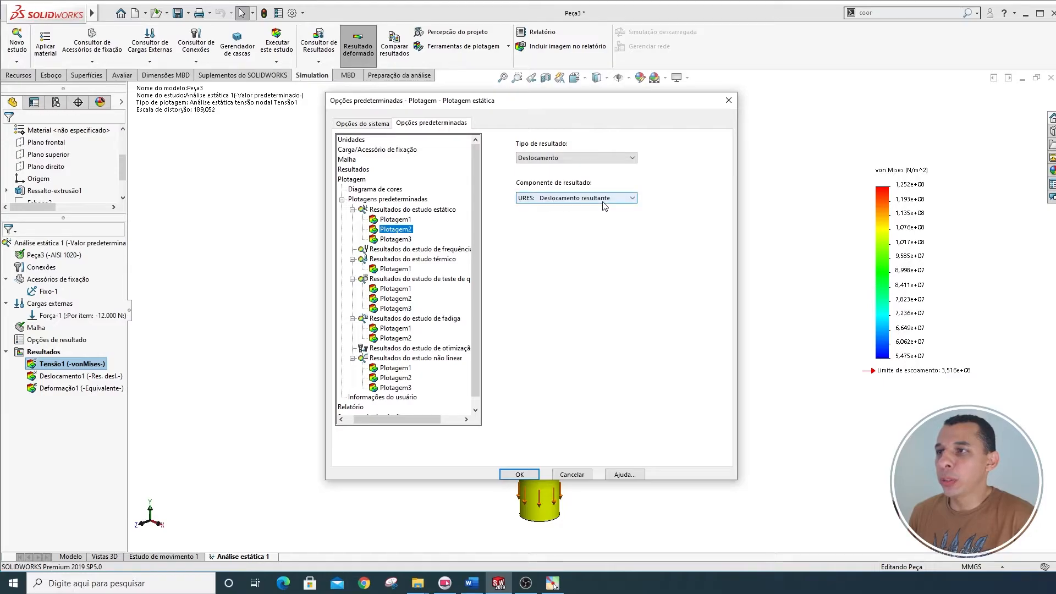
{"action": "left_click", "coordinate": [399, 239]}
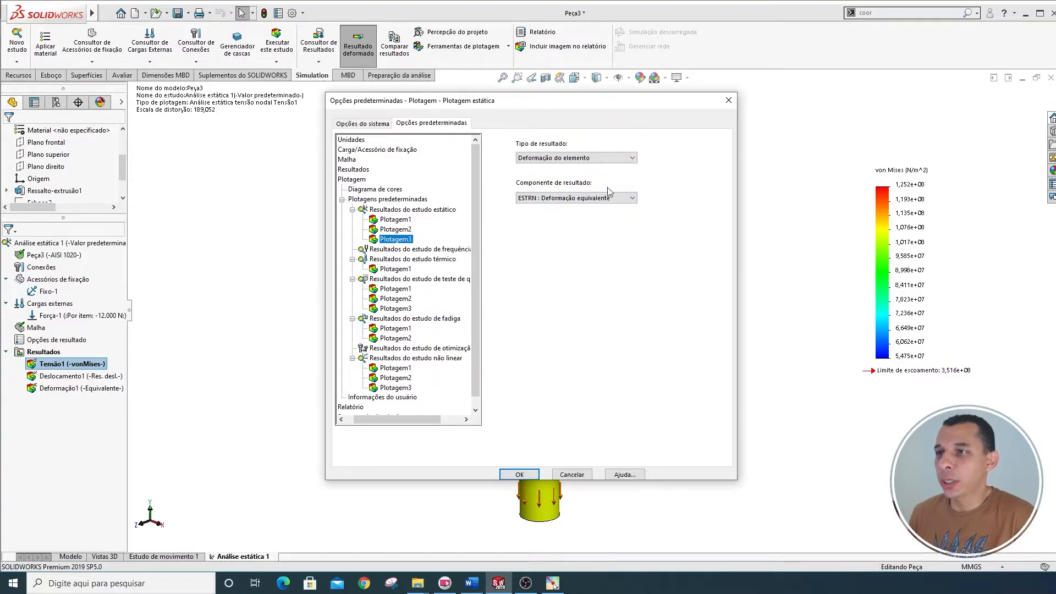
{"action": "left_click", "coordinate": [728, 100]}
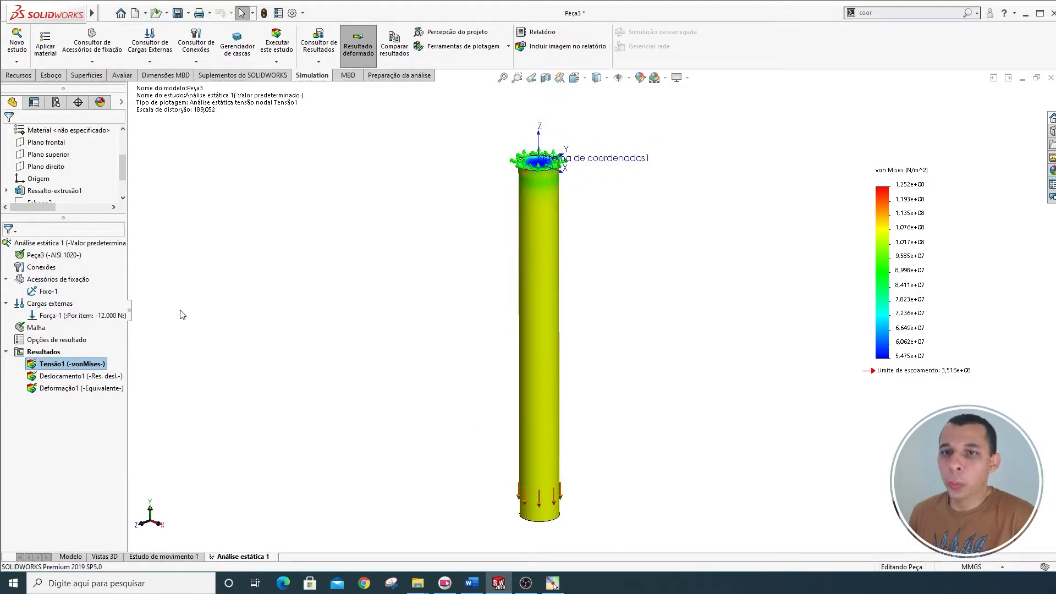
Change the stress plot to SZ normal stress in Z, using Sistema de coordenadas1 as its reference geometry
{"action": "right_click", "coordinate": [59, 365]}
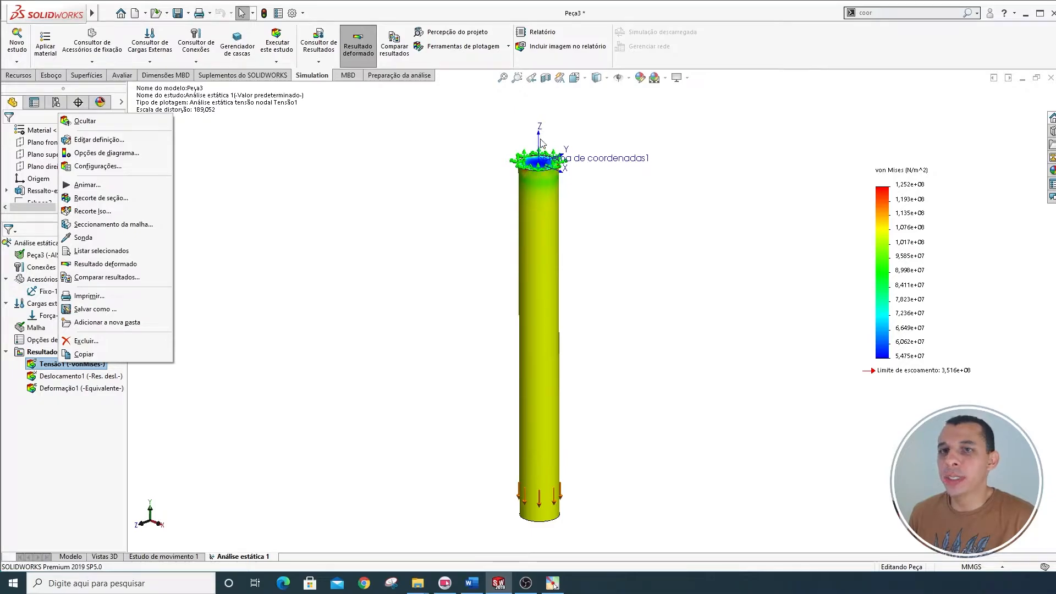
{"action": "right_click", "coordinate": [44, 366]}
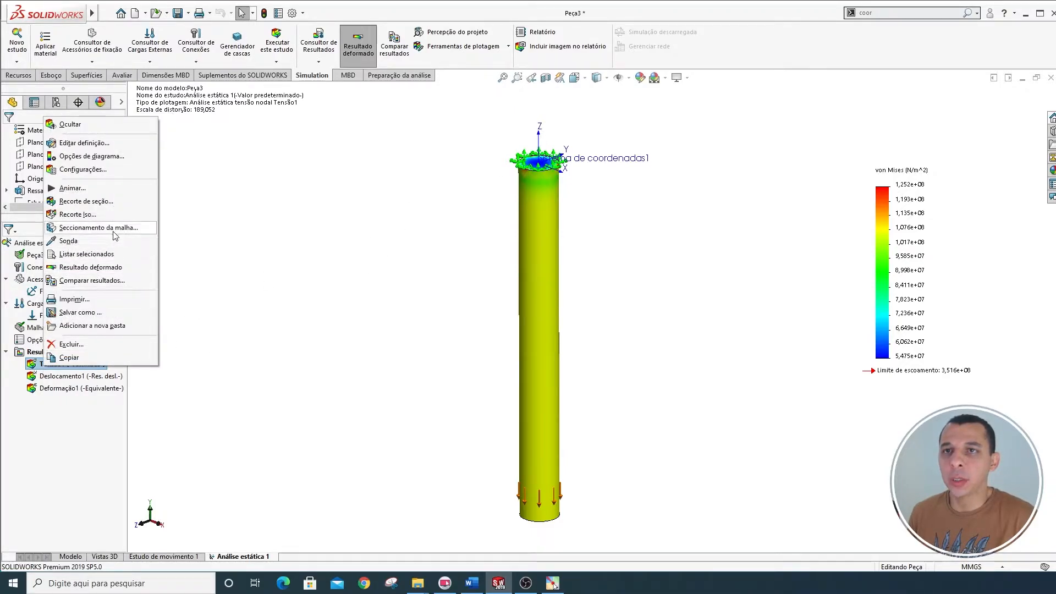
{"action": "left_click", "coordinate": [91, 144]}
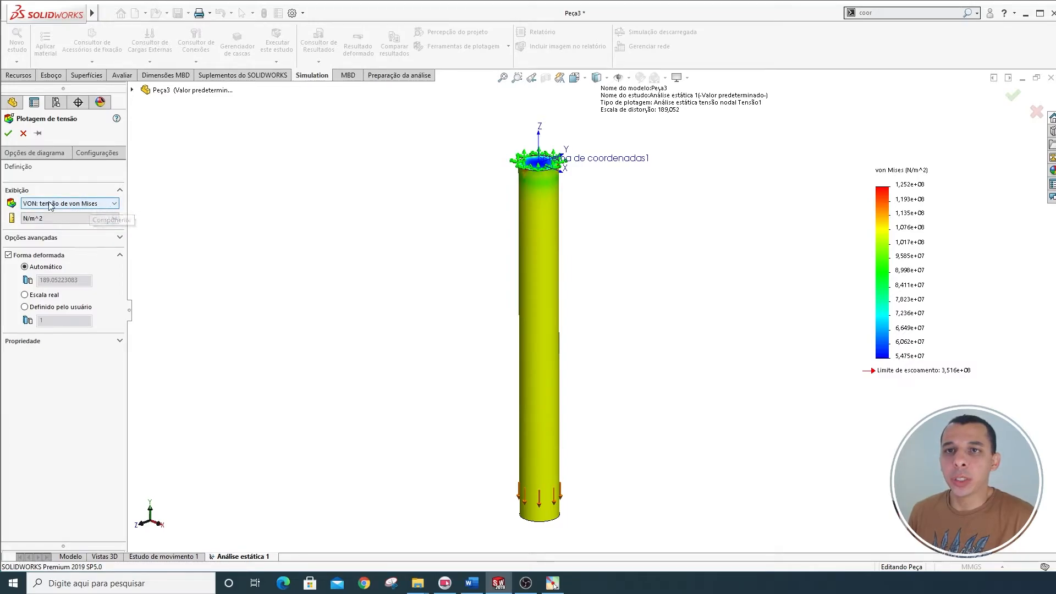
{"action": "left_click", "coordinate": [102, 205]}
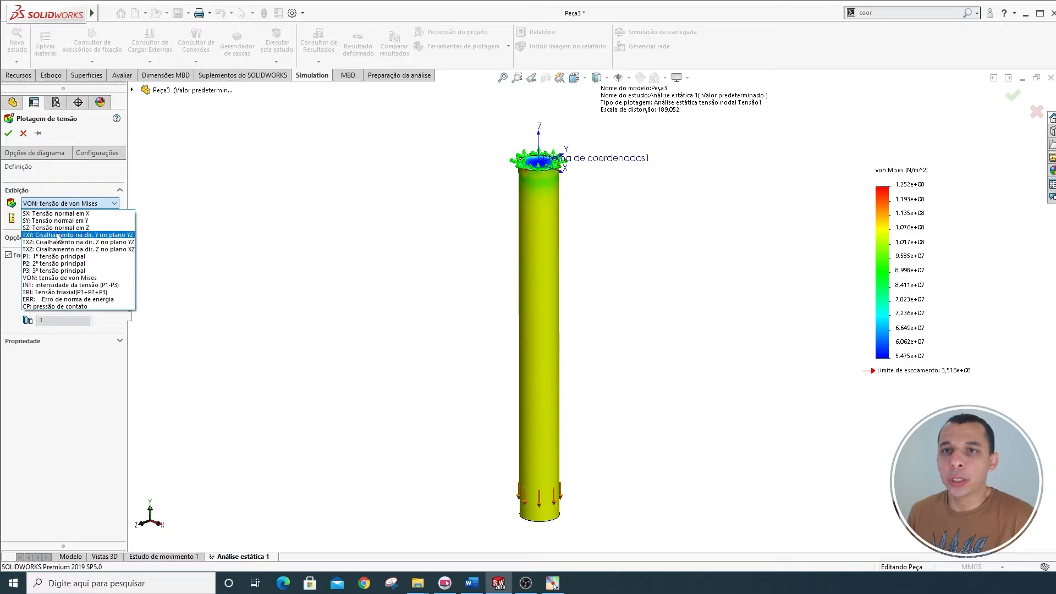
{"action": "left_click", "coordinate": [99, 228]}
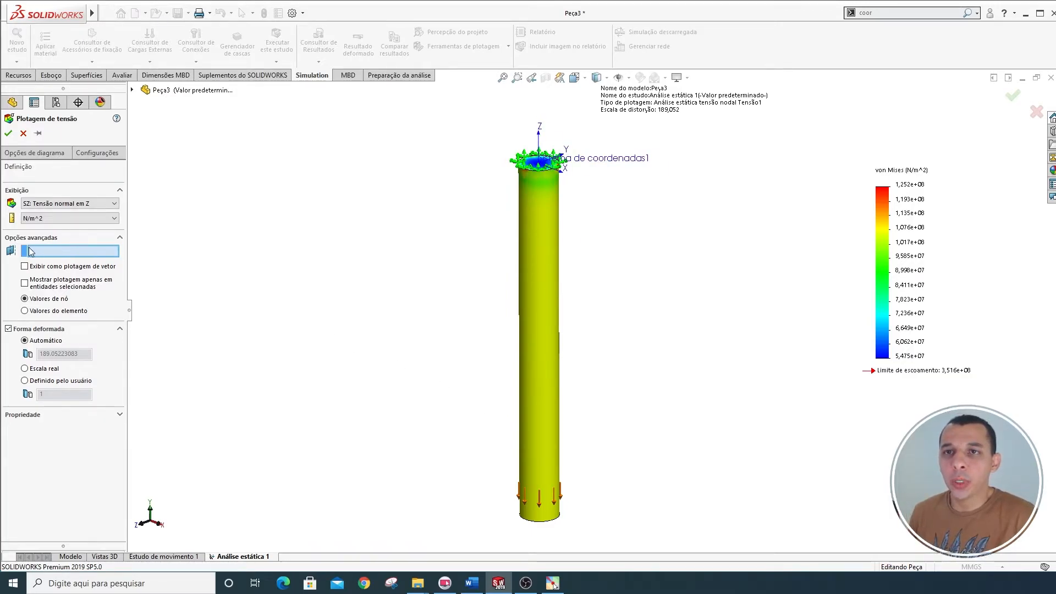
{"action": "left_click", "coordinate": [119, 238]}
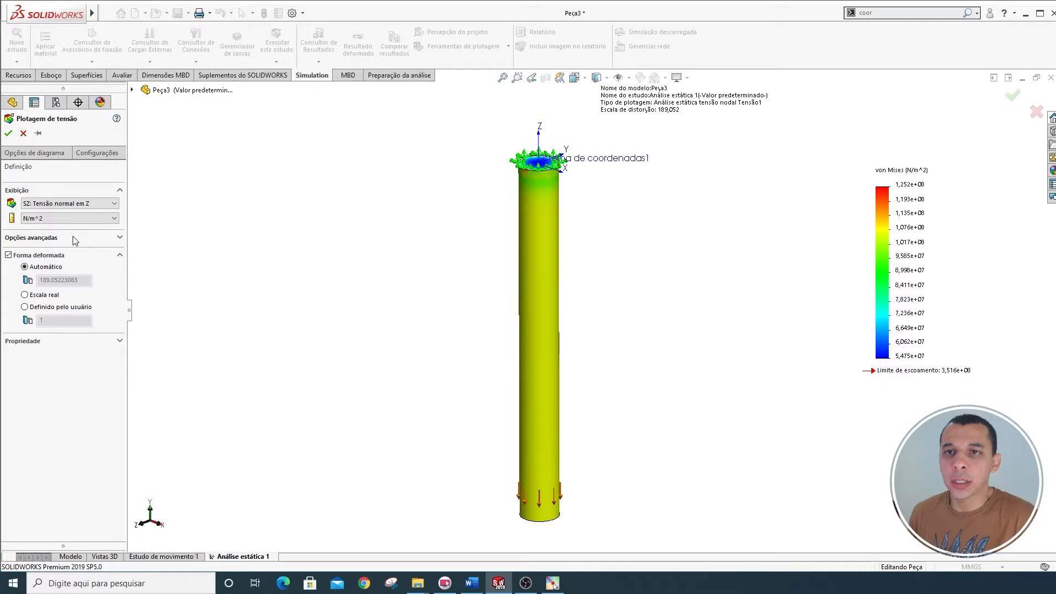
{"action": "left_click", "coordinate": [120, 238]}
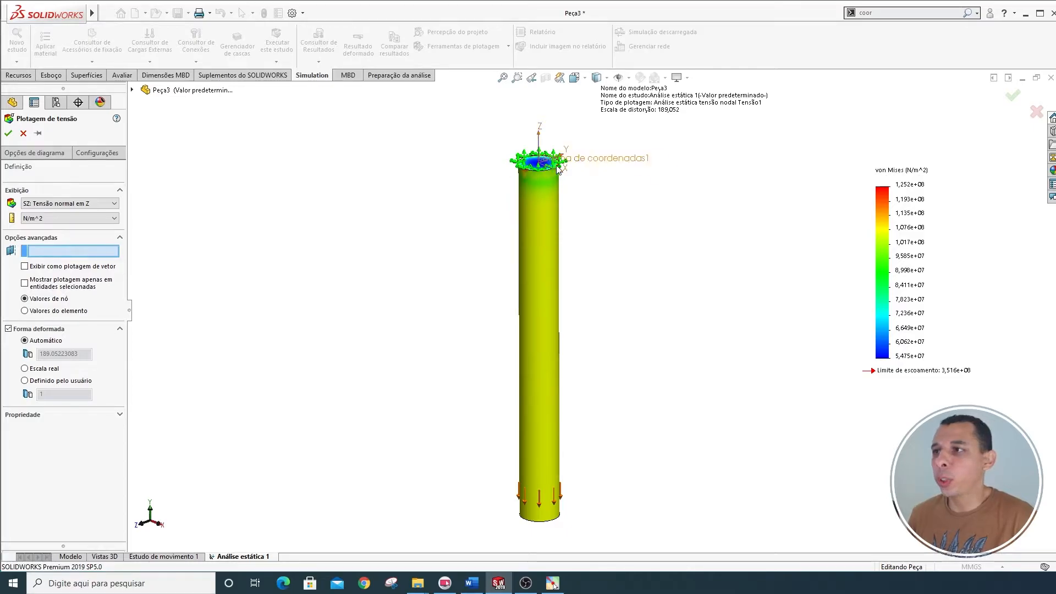
{"action": "left_click", "coordinate": [573, 164]}
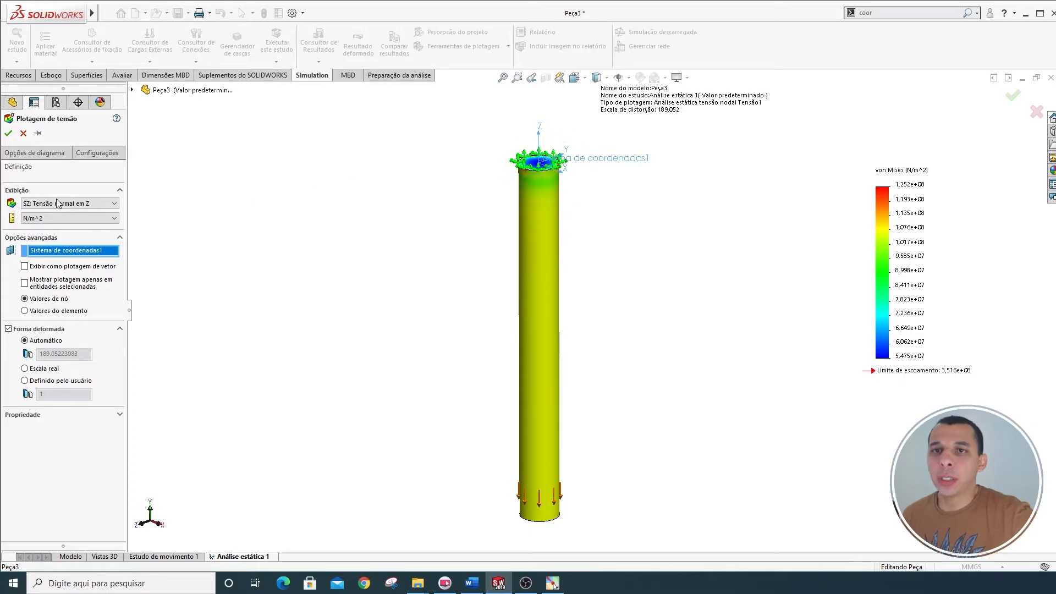
{"action": "left_click", "coordinate": [7, 134]}
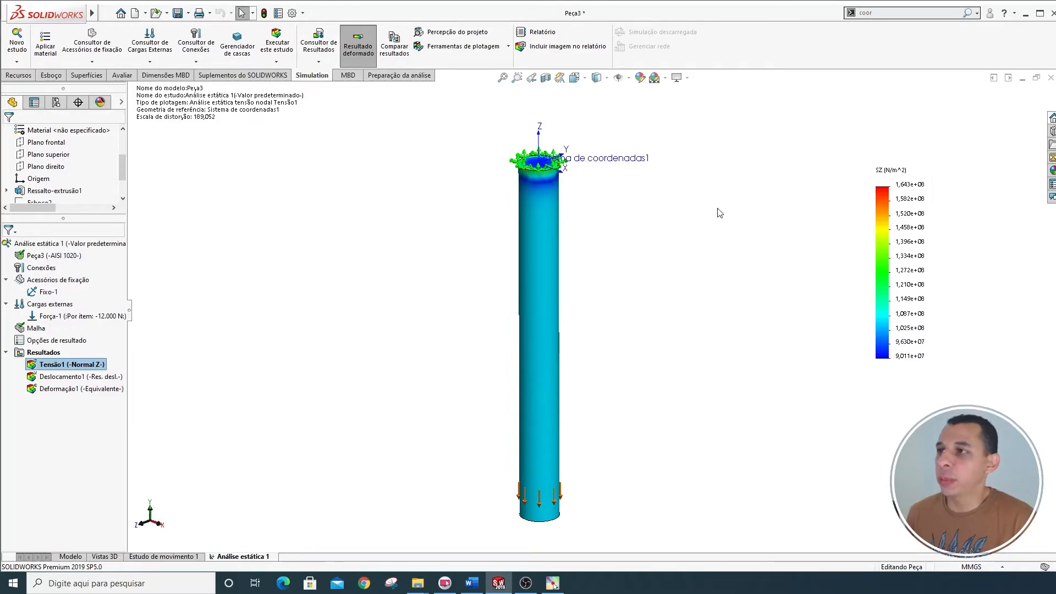
Set the colour chart number format to floating (Flutuante) in the default options of Simulation
{"action": "middle_click_drag", "start_coordinate": [632, 236], "coordinate": [622, 232], "text": "ctrl"}
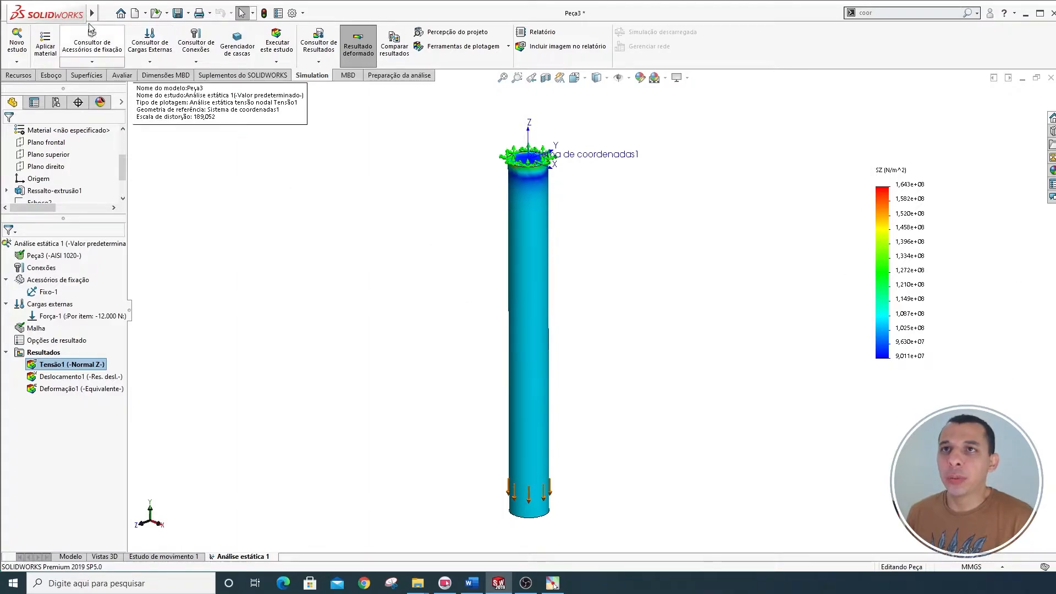
{"action": "left_click", "coordinate": [266, 13]}
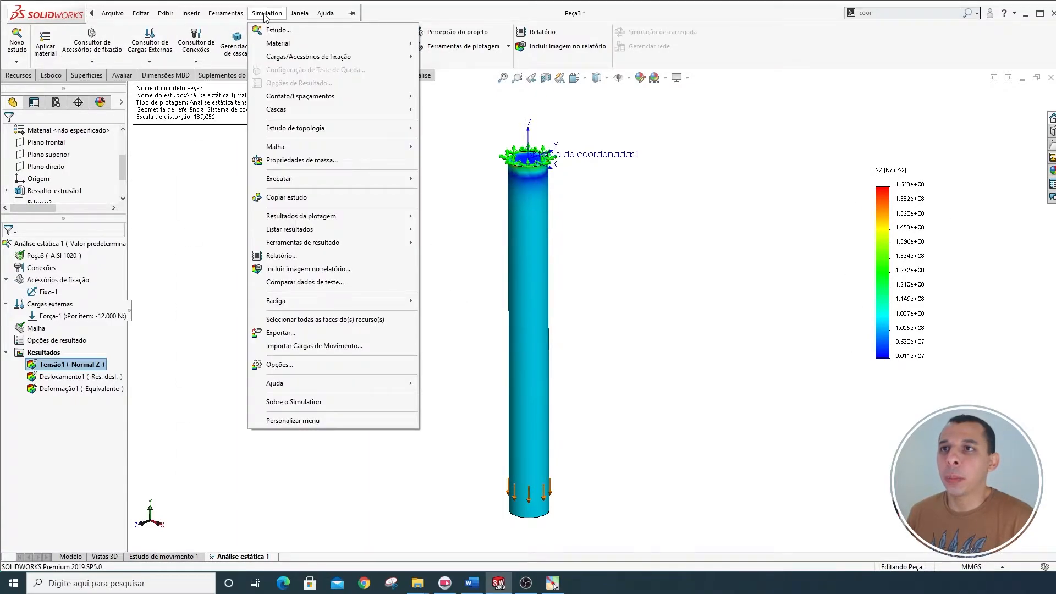
{"action": "left_click", "coordinate": [285, 365]}
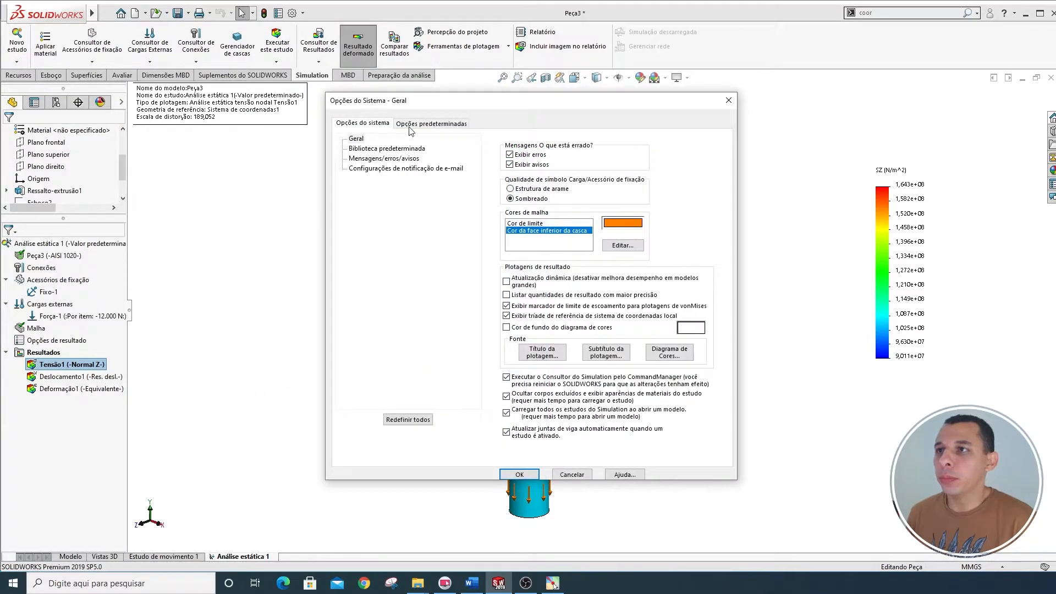
{"action": "left_click", "coordinate": [428, 123]}
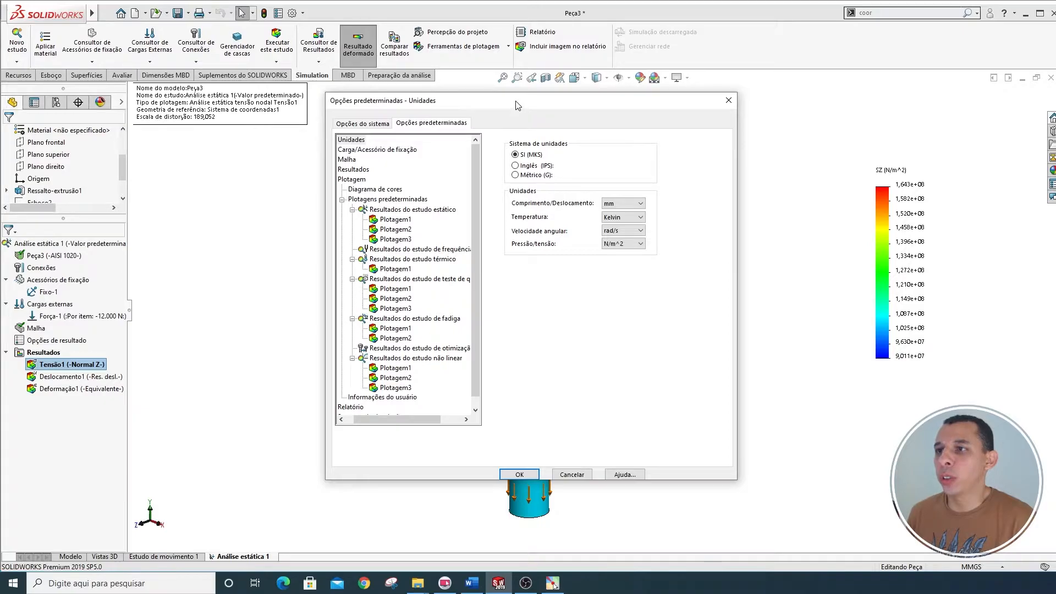
{"action": "left_click_drag", "start_coordinate": [516, 102], "coordinate": [397, 150]}
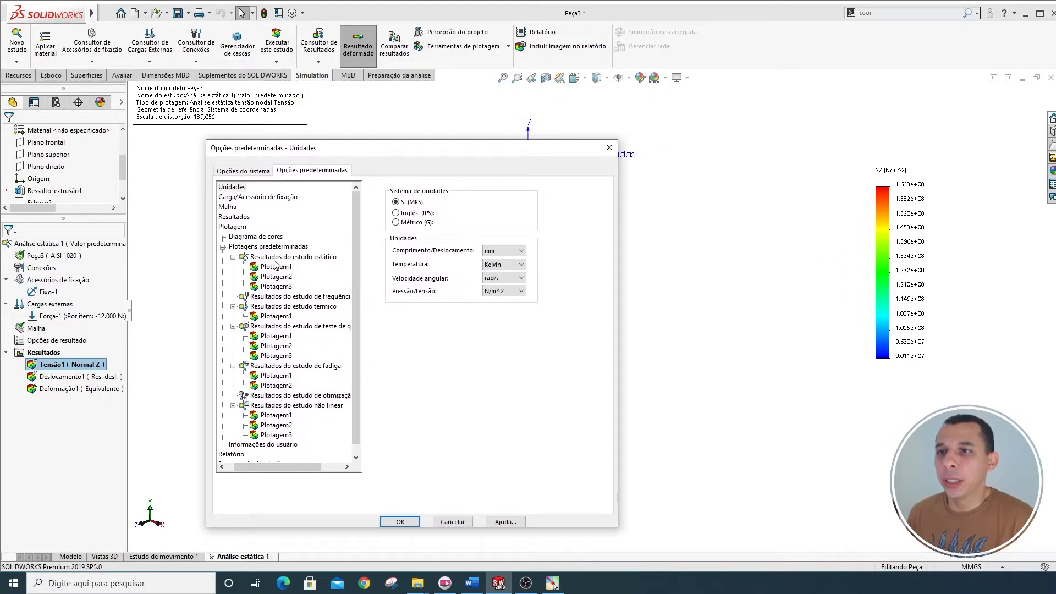
{"action": "left_click", "coordinate": [248, 237]}
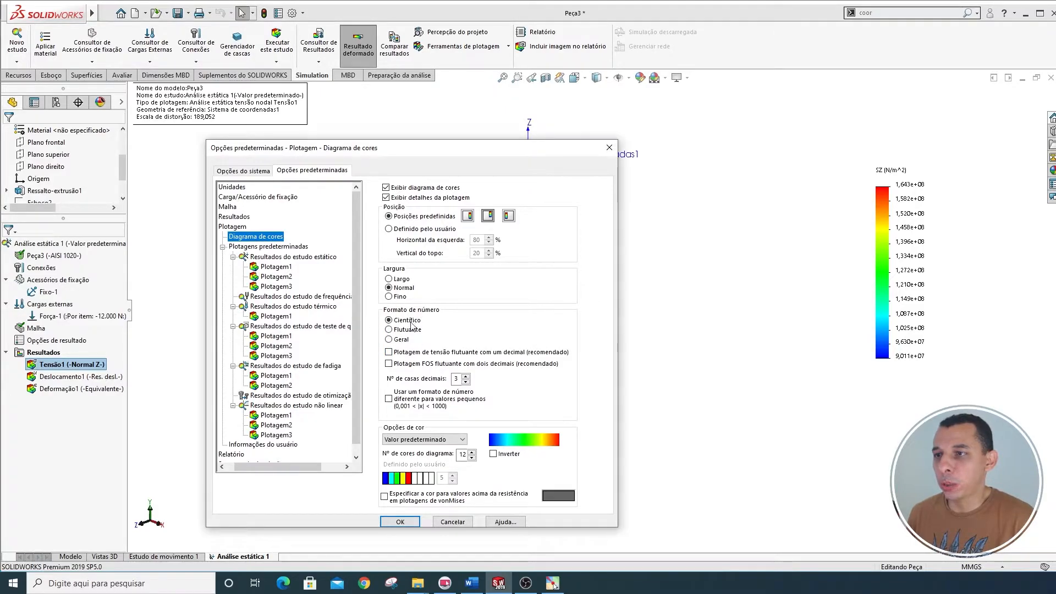
{"action": "left_click", "coordinate": [389, 330]}
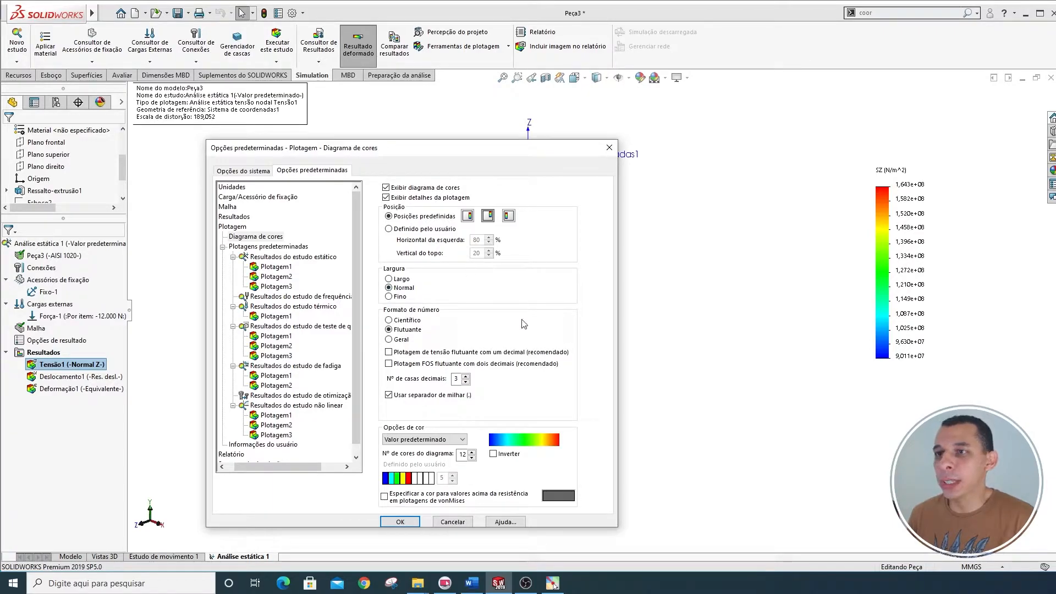
Set the default pressure/stress unit to N/mm^2 (MPa) and accept the Simulation options
{"action": "left_click", "coordinate": [234, 189]}
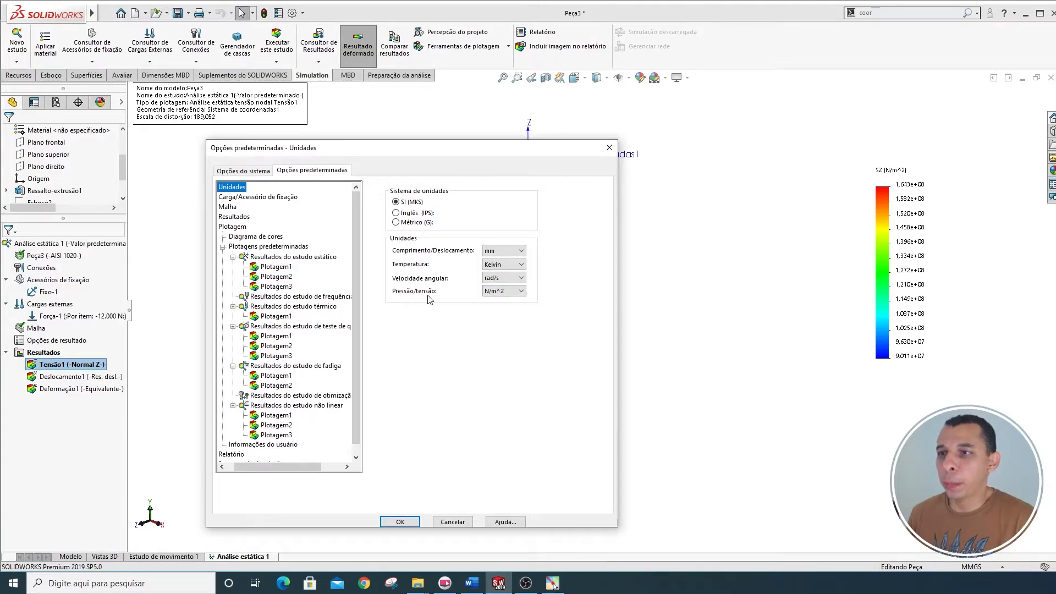
{"action": "left_click", "coordinate": [517, 291]}
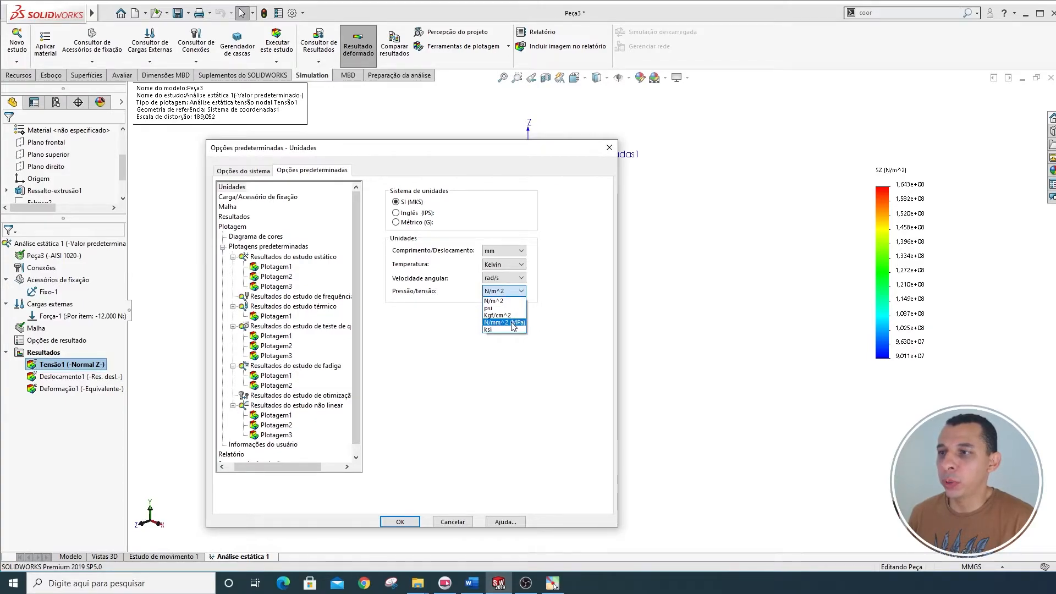
{"action": "left_click", "coordinate": [498, 324]}
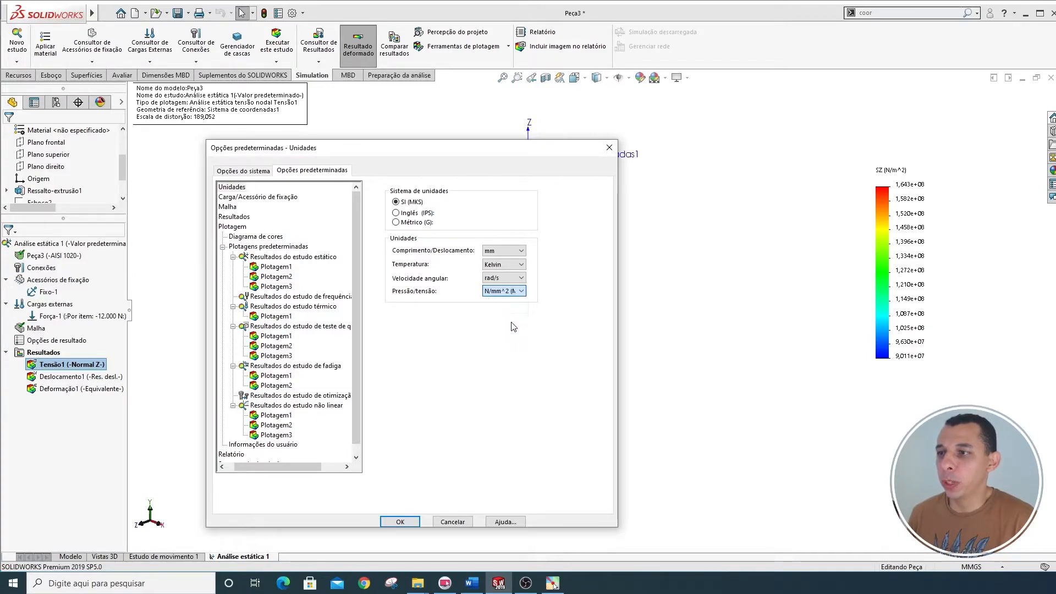
{"action": "left_click", "coordinate": [405, 522]}
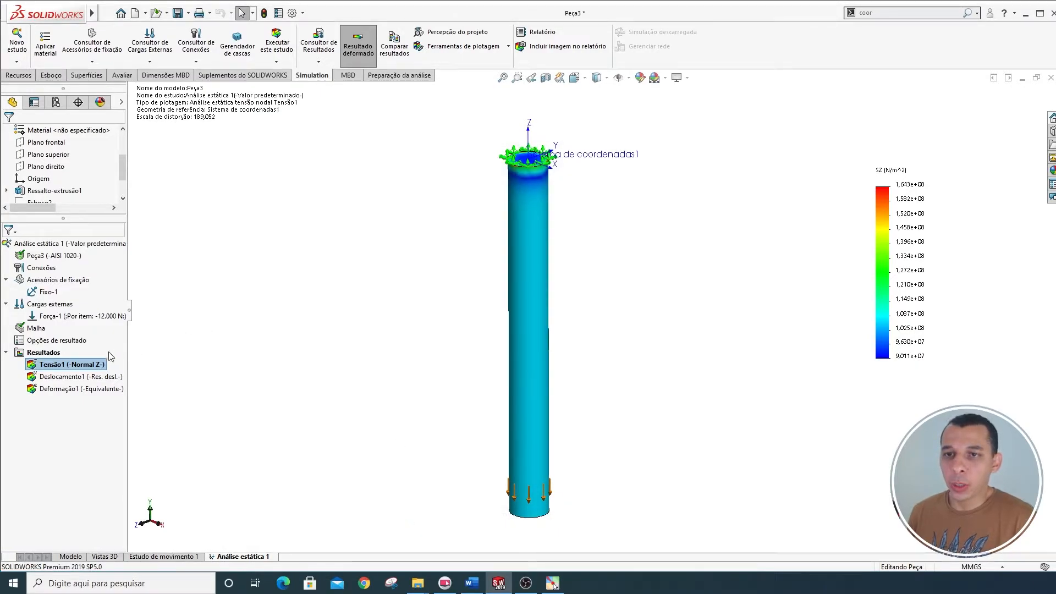
Delete the existing stress, displacement and strain plots from the study results
{"action": "right_click", "coordinate": [77, 364]}
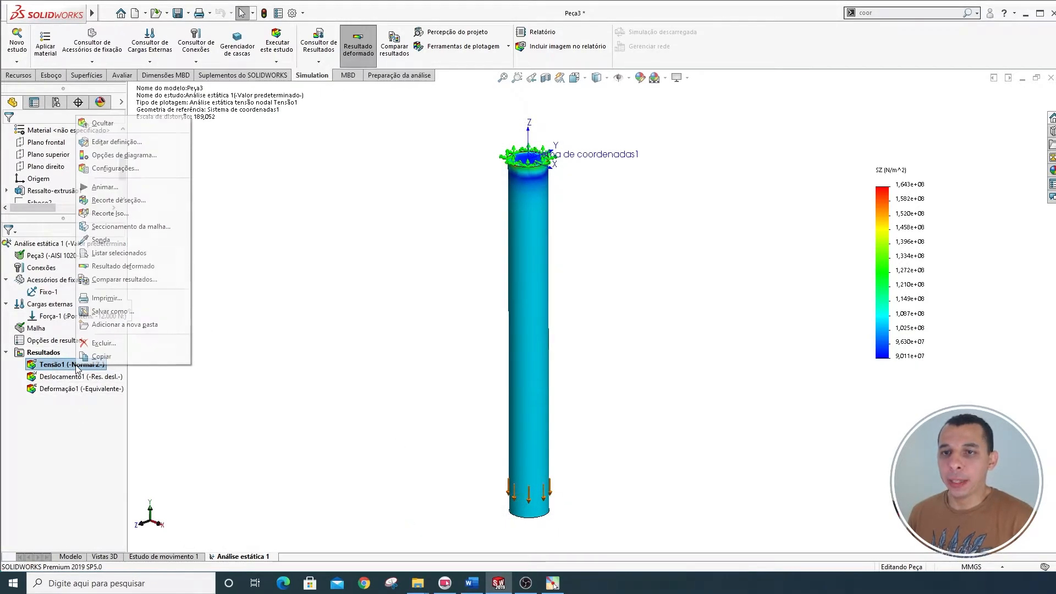
{"action": "left_click", "coordinate": [99, 343]}
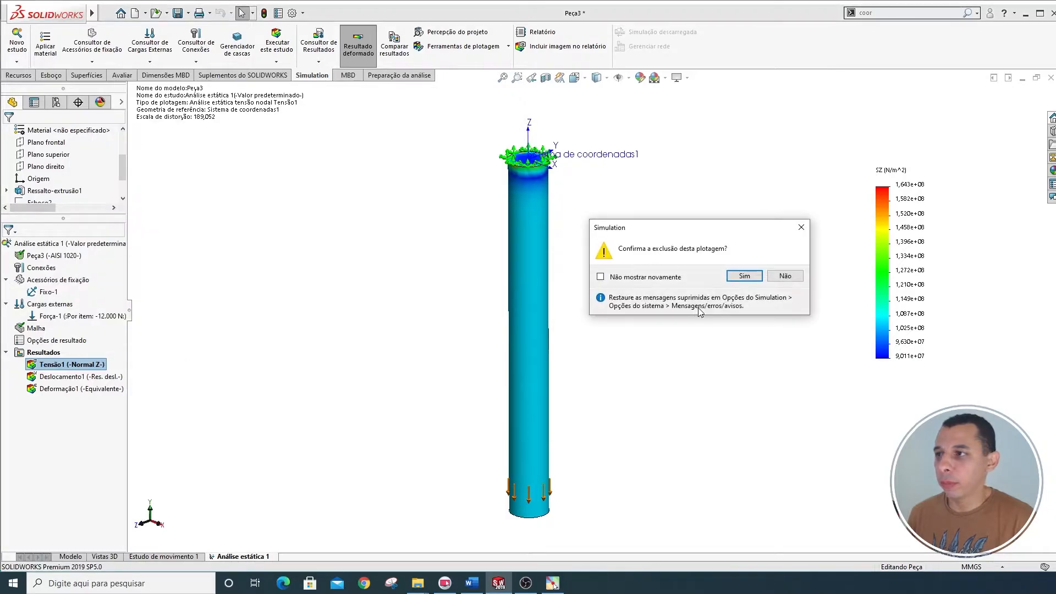
{"action": "left_click", "coordinate": [740, 278]}
{"action": "right_click", "coordinate": [65, 367]}
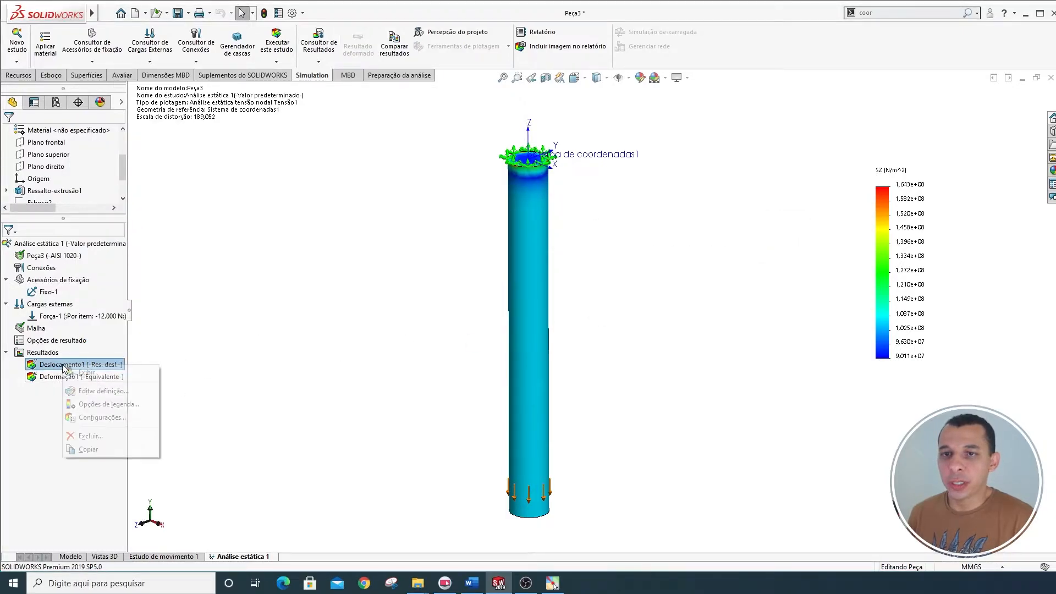
{"action": "left_click", "coordinate": [89, 435]}
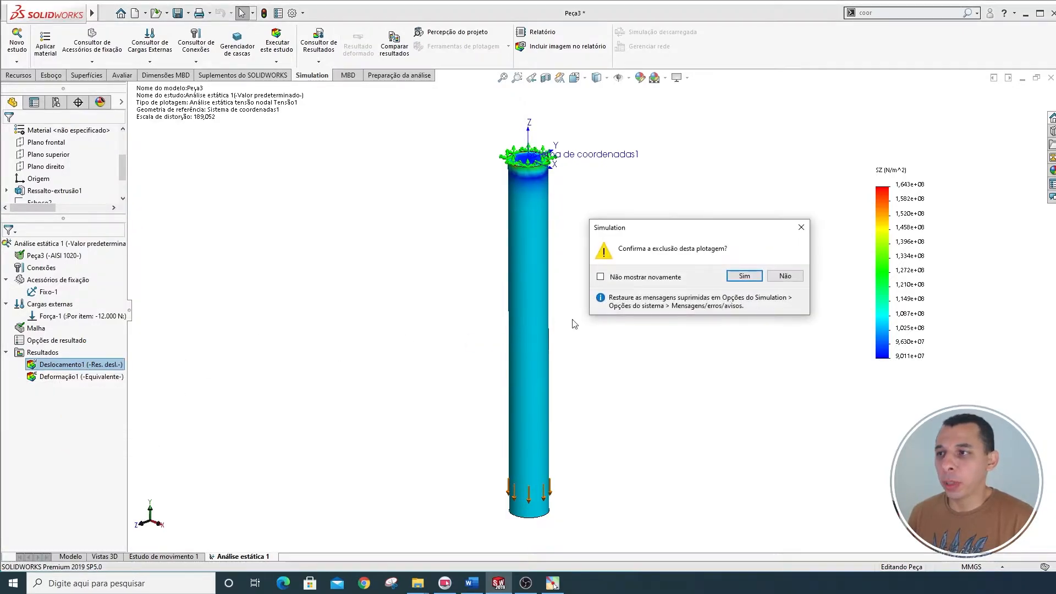
{"action": "left_click", "coordinate": [743, 276]}
{"action": "right_click", "coordinate": [52, 365]}
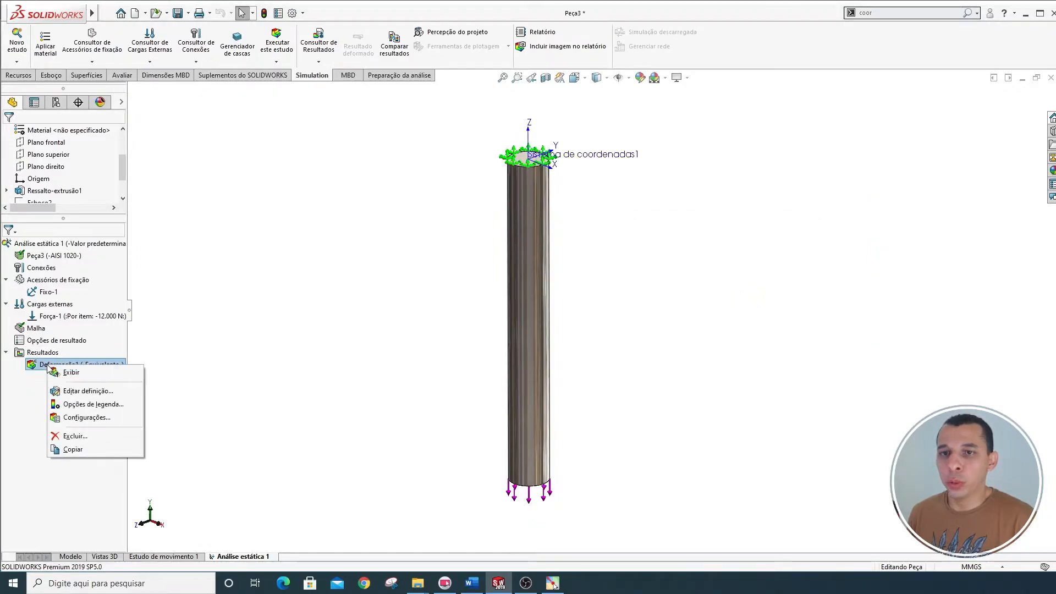
{"action": "left_click", "coordinate": [75, 436]}
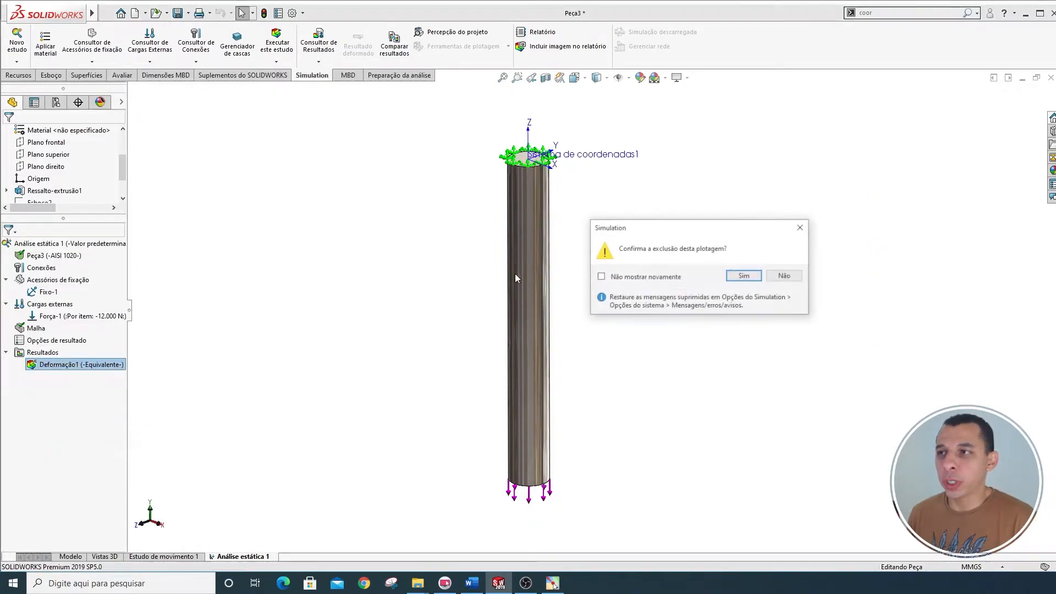
{"action": "left_click", "coordinate": [743, 276]}
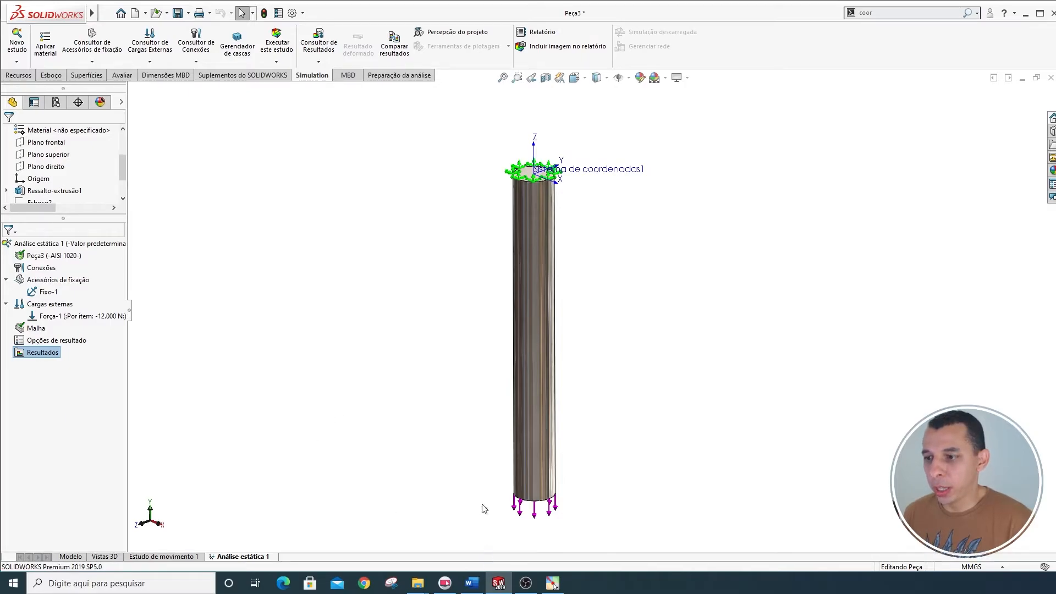
Switch to the Word calculation document and rename the result symbol in the mean stress equation as σz
{"action": "left_click", "coordinate": [471, 583]}
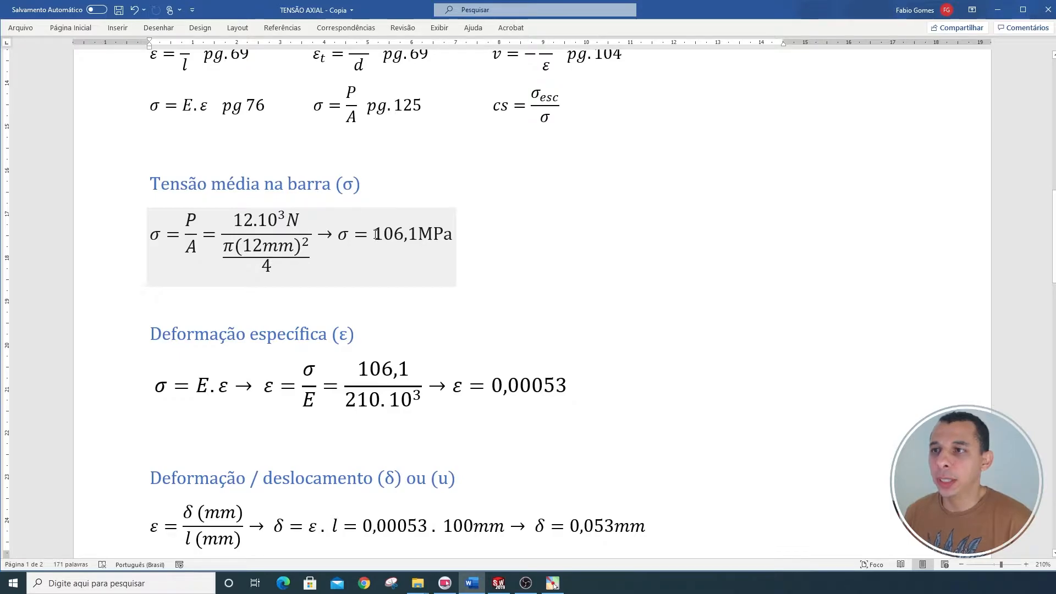
{"action": "left_click", "coordinate": [350, 235]}
{"action": "type", "text": "z"}
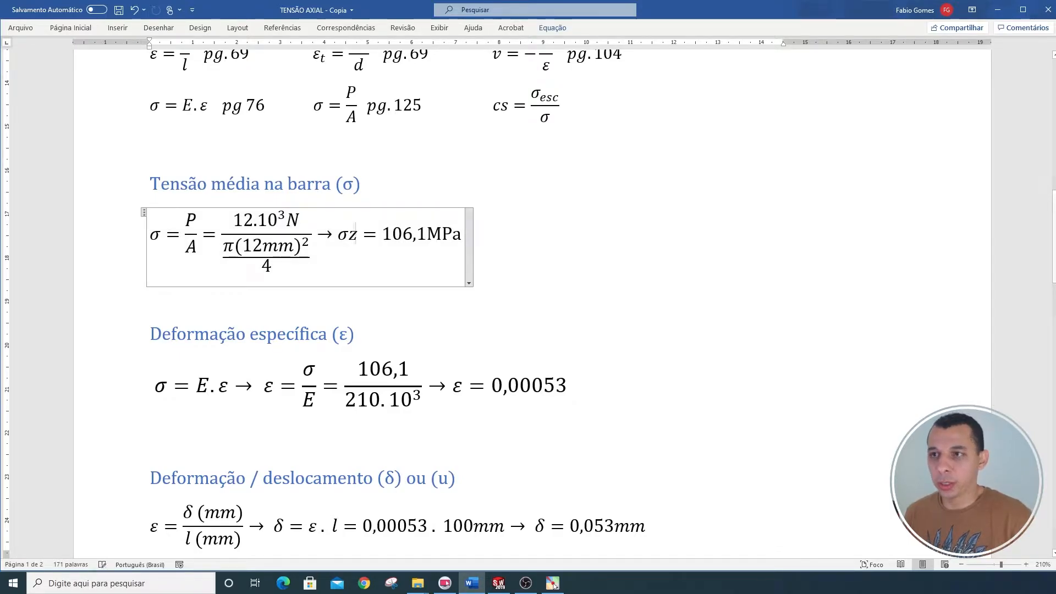
{"action": "left_click", "coordinate": [530, 233]}
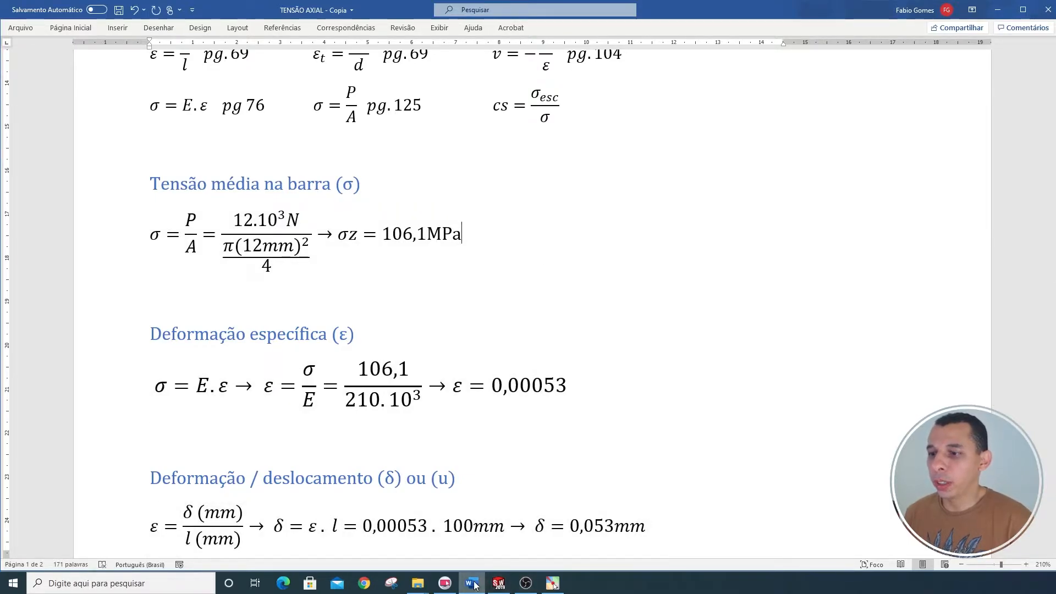
Return to SOLIDWORKS and define a stress plot of SZ normal stress in Z, using Sistema de coordenadas1 as reference geometry
{"action": "left_click", "coordinate": [498, 582]}
{"action": "right_click", "coordinate": [42, 354]}
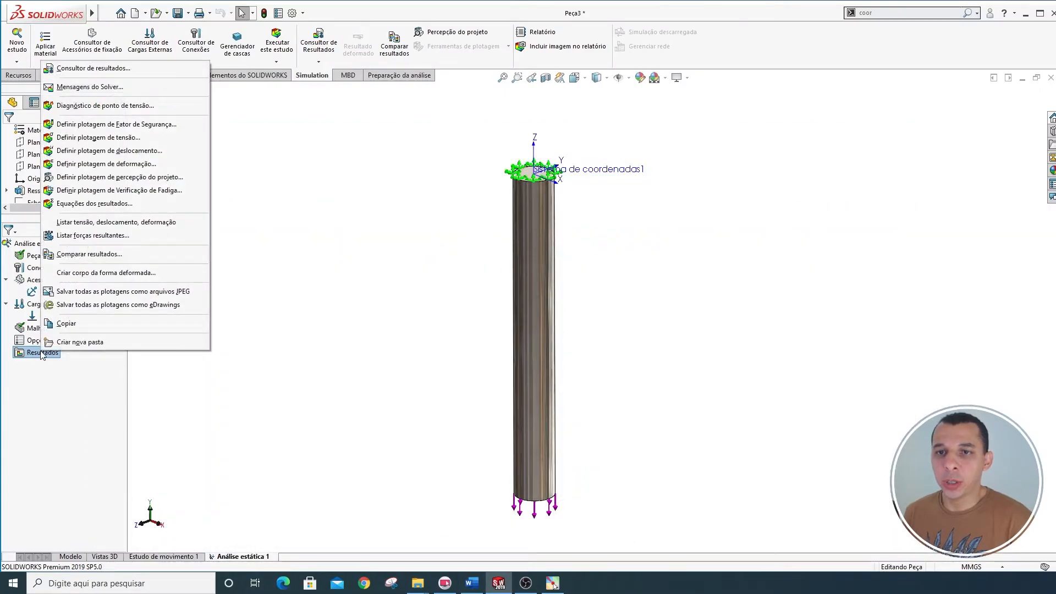
{"action": "left_click", "coordinate": [148, 139]}
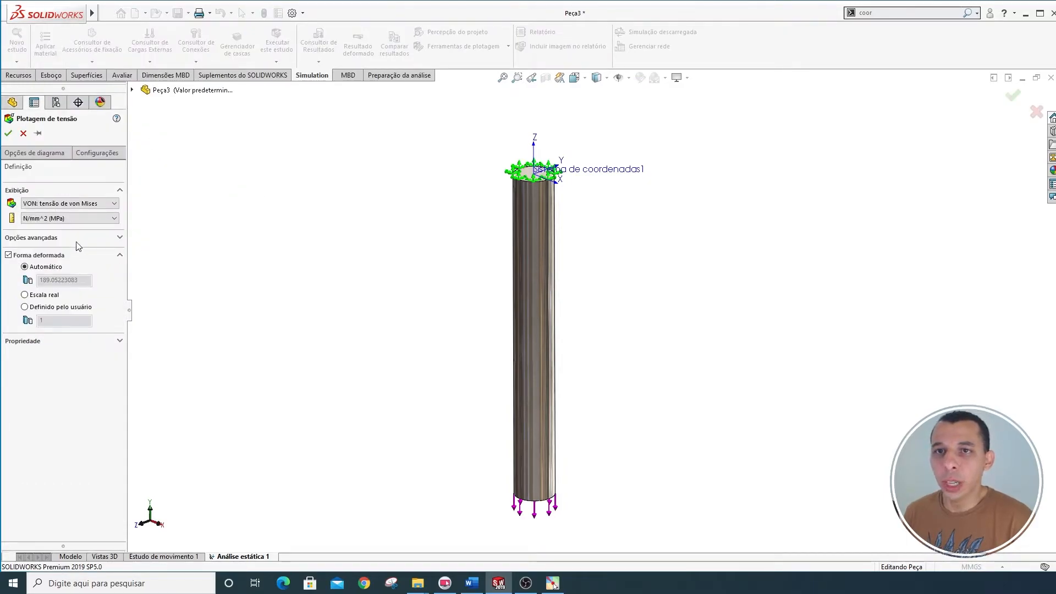
{"action": "left_click", "coordinate": [106, 205]}
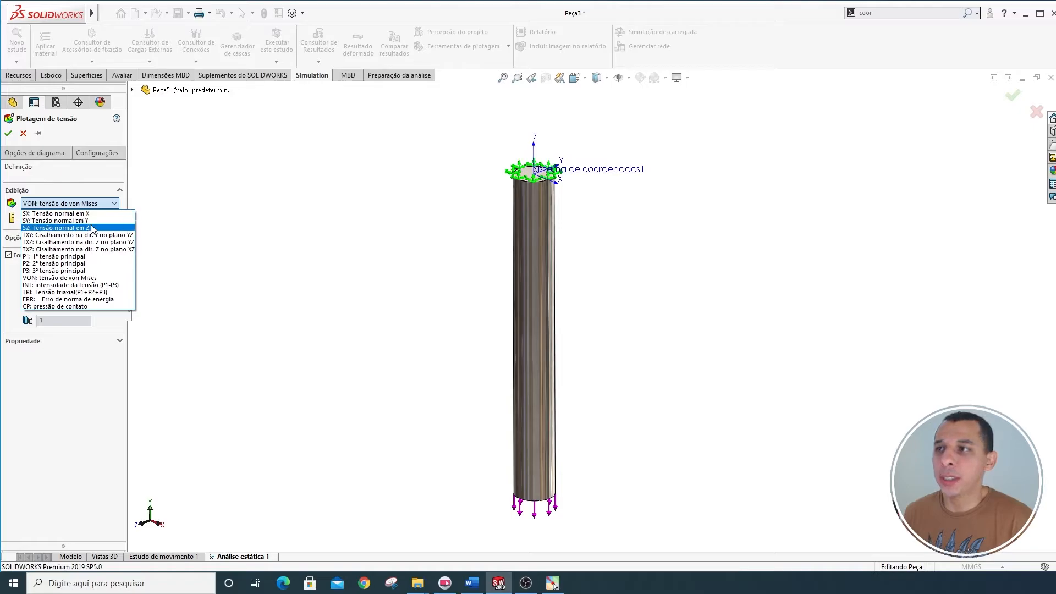
{"action": "left_click", "coordinate": [91, 227]}
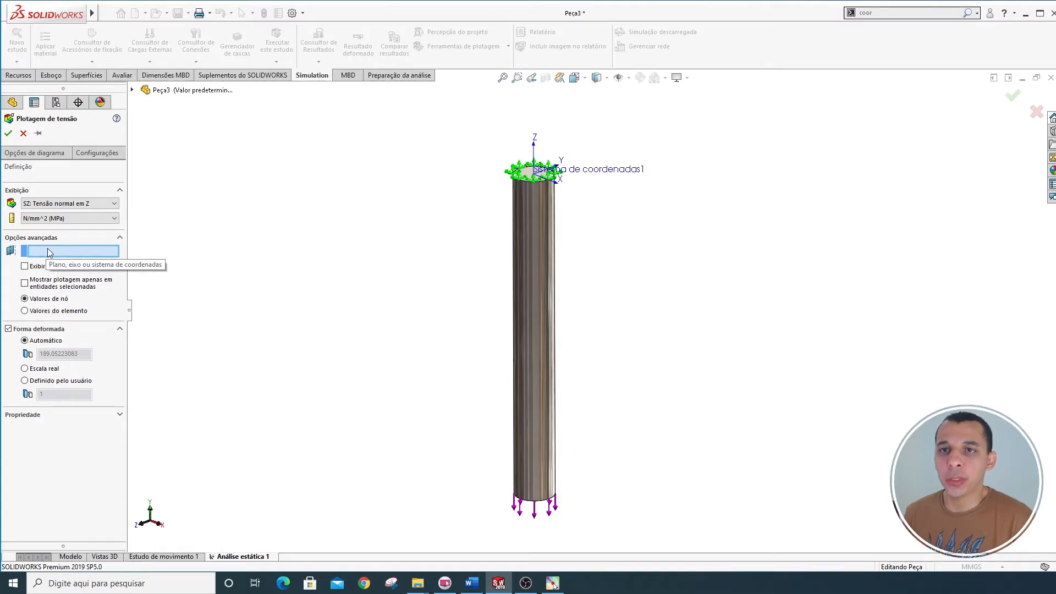
{"action": "left_click", "coordinate": [585, 172]}
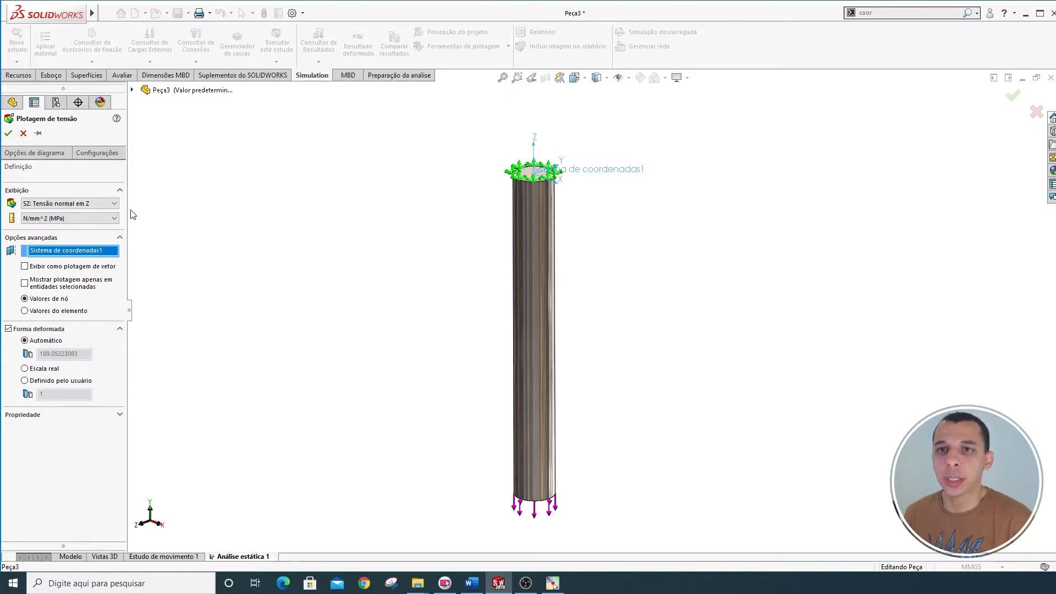
{"action": "left_click", "coordinate": [8, 133]}
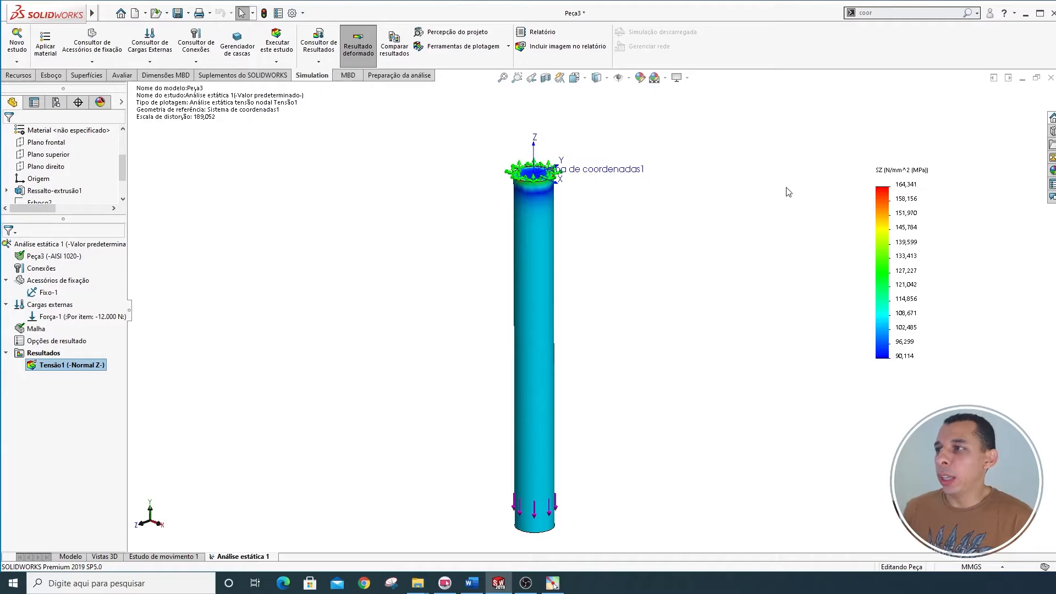
Edit the stress plot's chart options to show the minimum and maximum annotations on the bar
{"action": "right_click", "coordinate": [62, 366]}
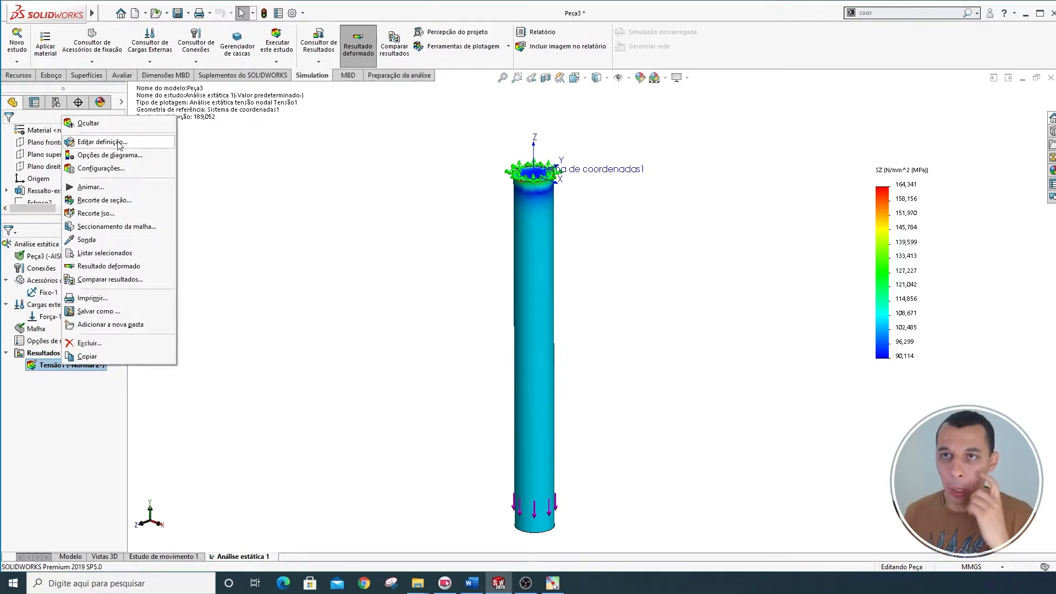
{"action": "key", "text": "Escape"}
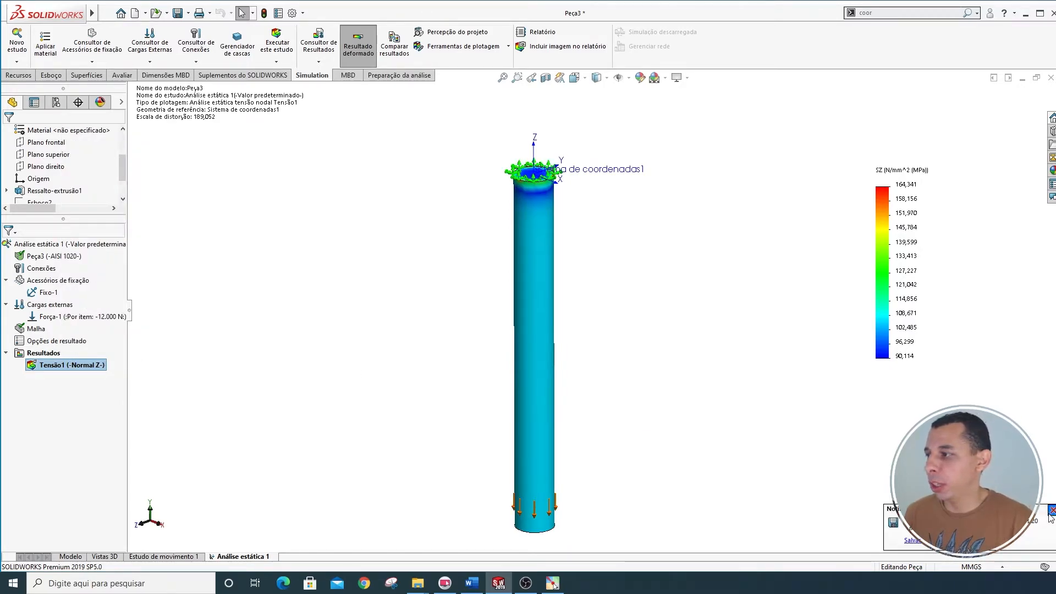
{"action": "left_click", "coordinate": [1051, 510]}
{"action": "right_click", "coordinate": [61, 366]}
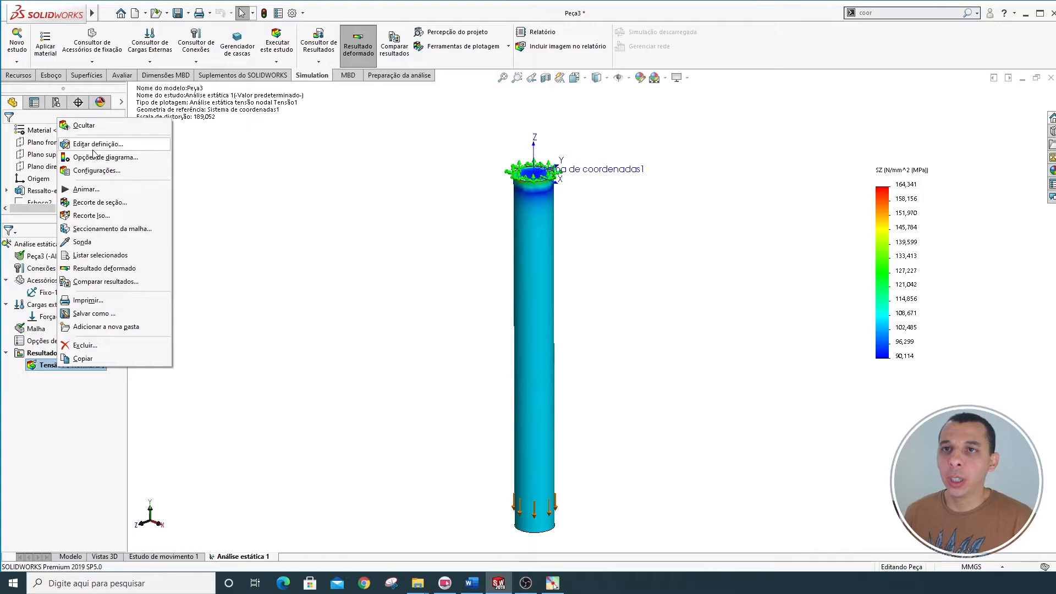
{"action": "left_click", "coordinate": [92, 144]}
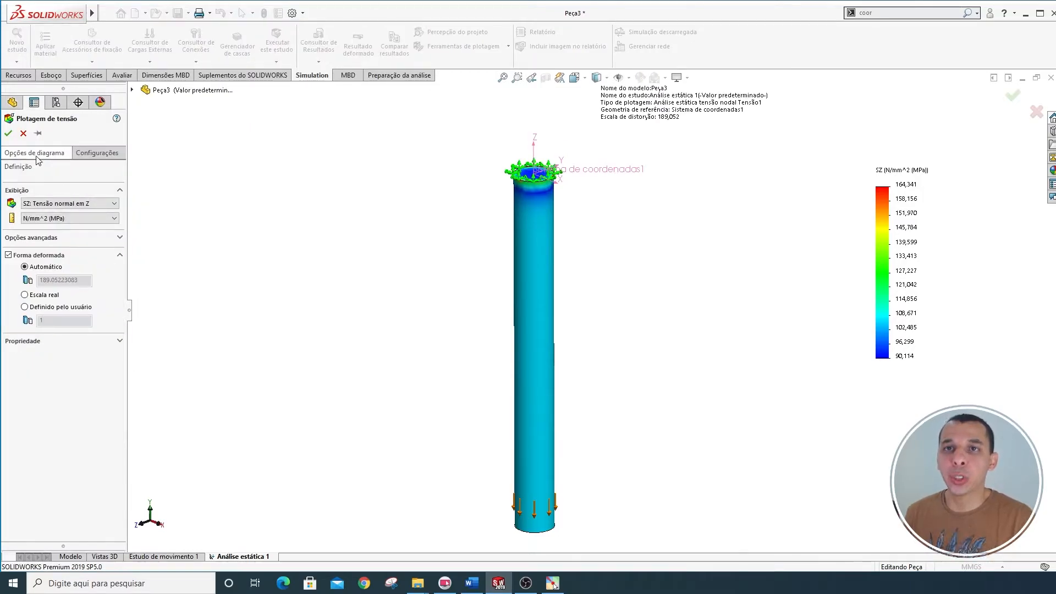
{"action": "left_click", "coordinate": [53, 156]}
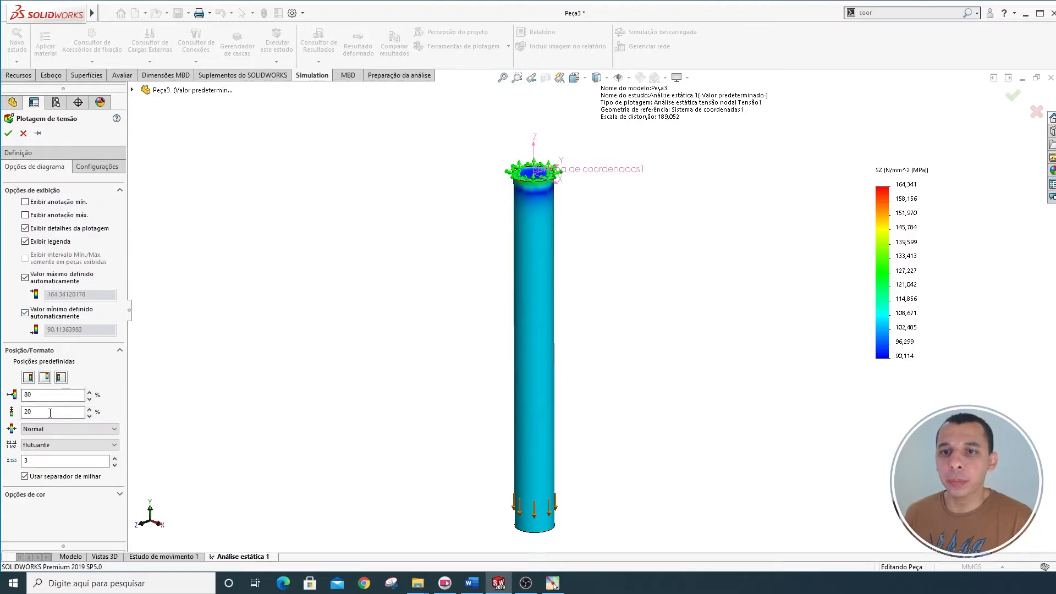
{"action": "left_click", "coordinate": [51, 446]}
{"action": "left_click", "coordinate": [78, 449]}
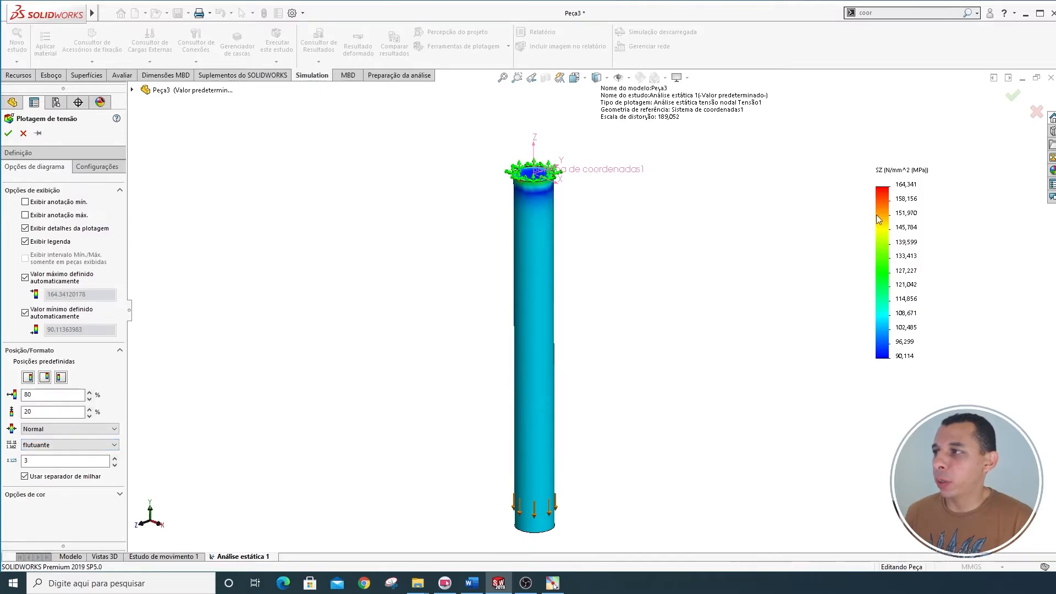
{"action": "left_click", "coordinate": [60, 461]}
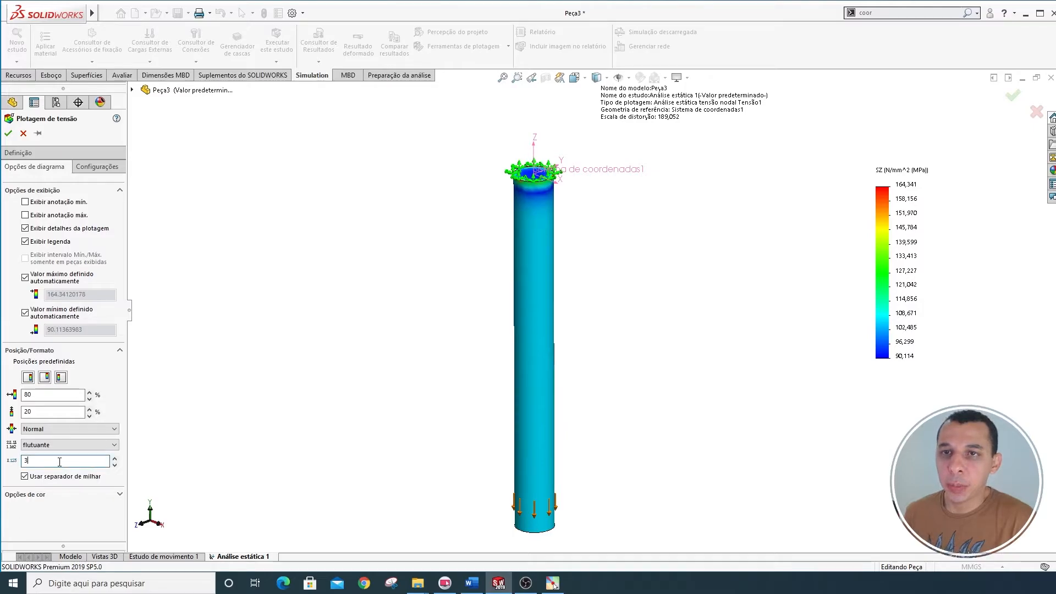
{"action": "left_click", "coordinate": [25, 215]}
{"action": "left_click", "coordinate": [25, 203]}
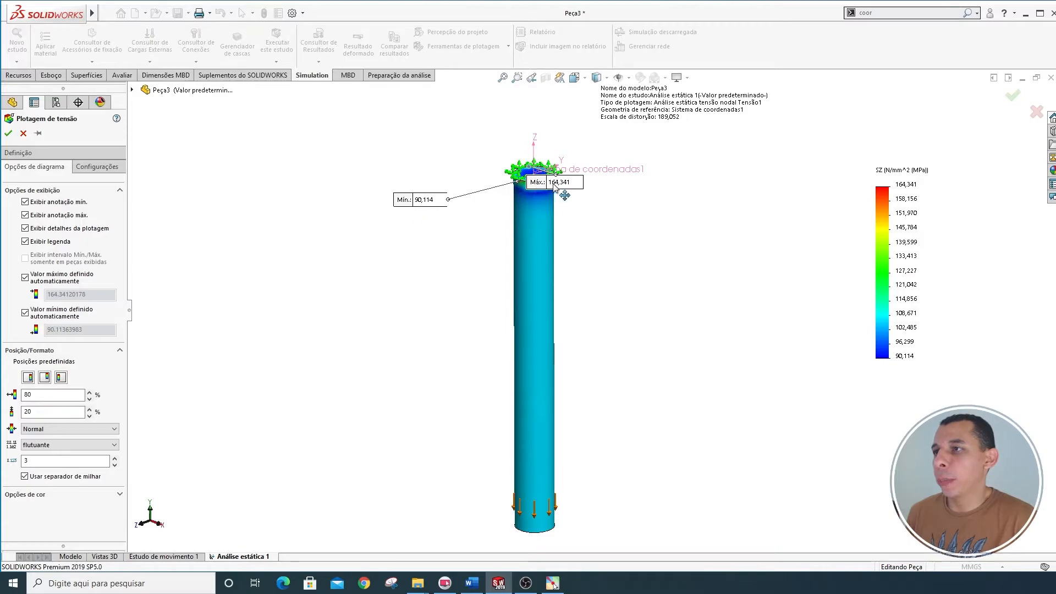
Move the maximum stress callout clear of the bar's fixed end and accept the plot settings
{"action": "mouse_move", "coordinate": [554, 185]}
{"action": "left_mouse_down"}
{"action": "mouse_move", "coordinate": [571, 160]}
{"action": "mouse_move", "coordinate": [459, 144]}
{"action": "left_mouse_up"}
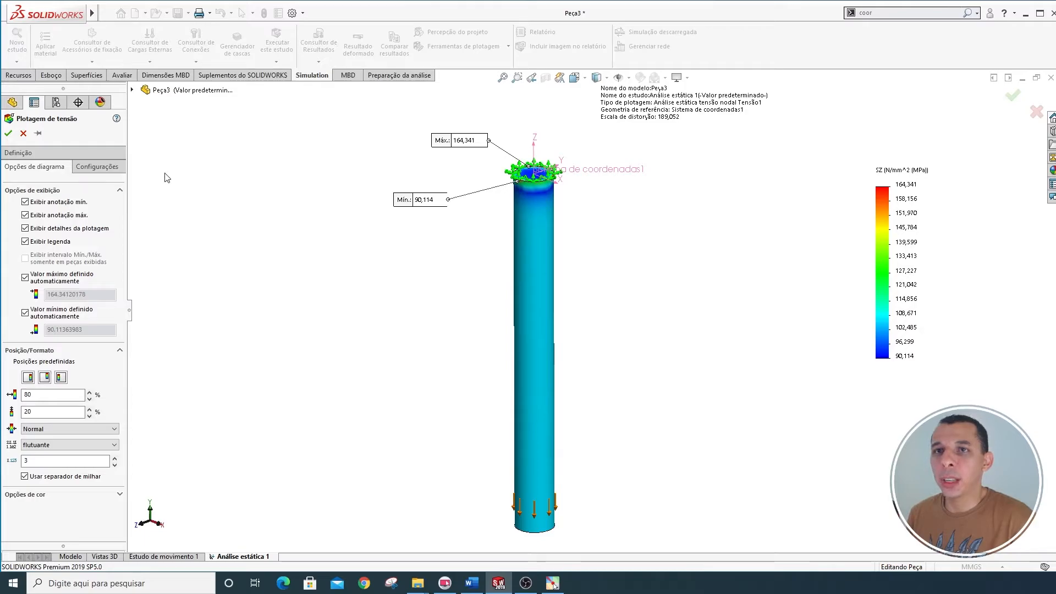
{"action": "left_click_drag", "start_coordinate": [461, 138], "coordinate": [451, 121]}
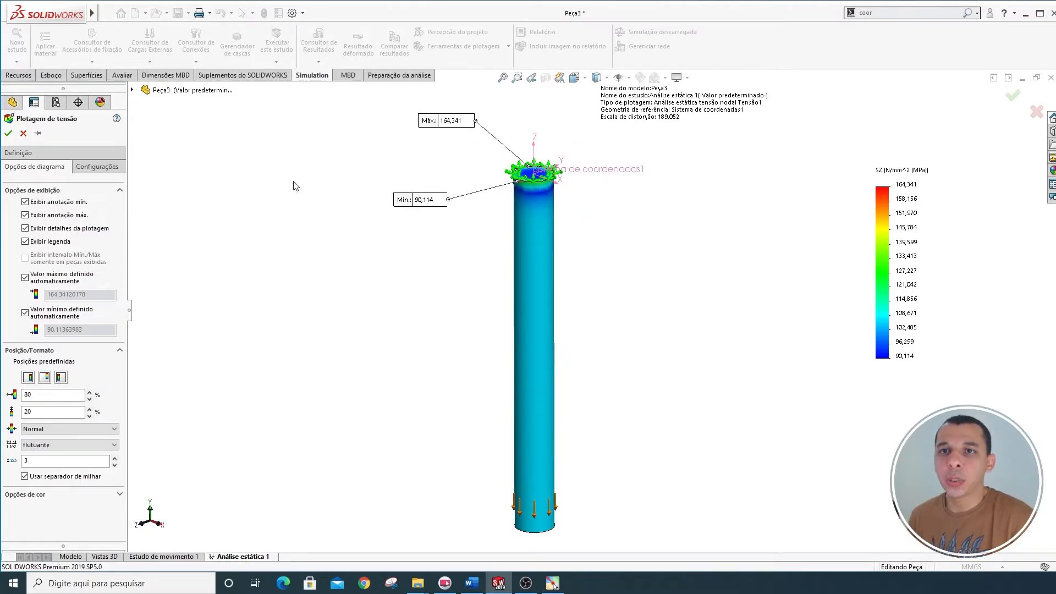
{"action": "left_click", "coordinate": [8, 133]}
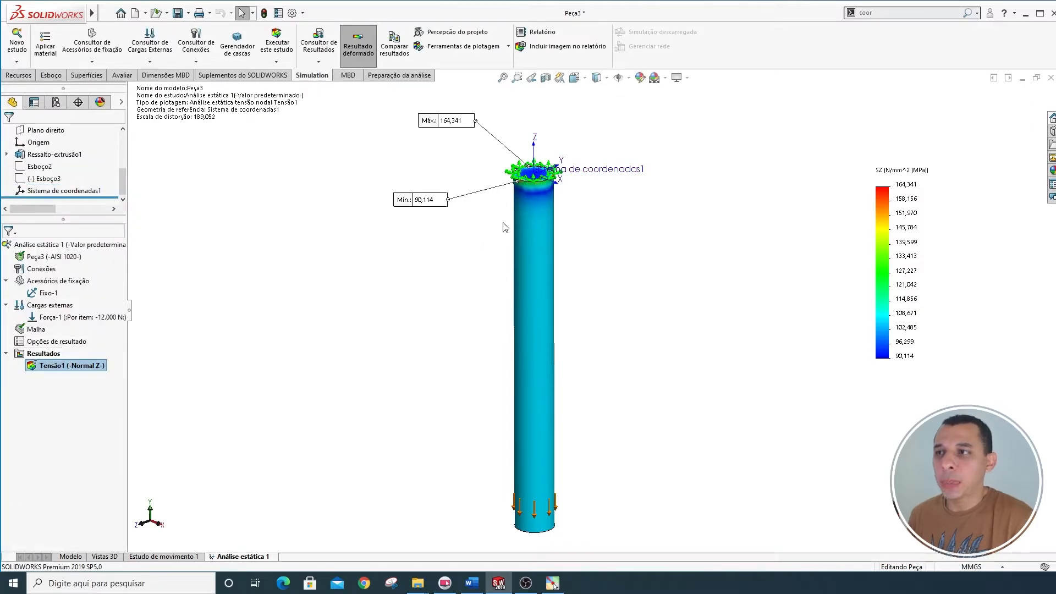
Probe the SZ stress at five nodes spaced along the length of the bar, from the fixed end towards the loaded end
{"action": "right_click", "coordinate": [71, 368]}
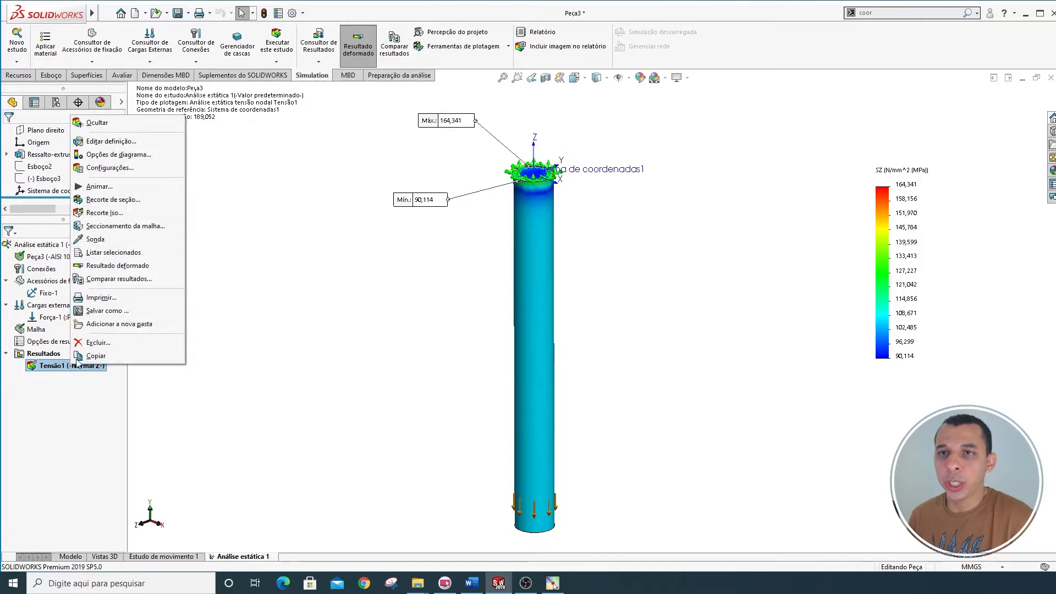
{"action": "left_click", "coordinate": [107, 240]}
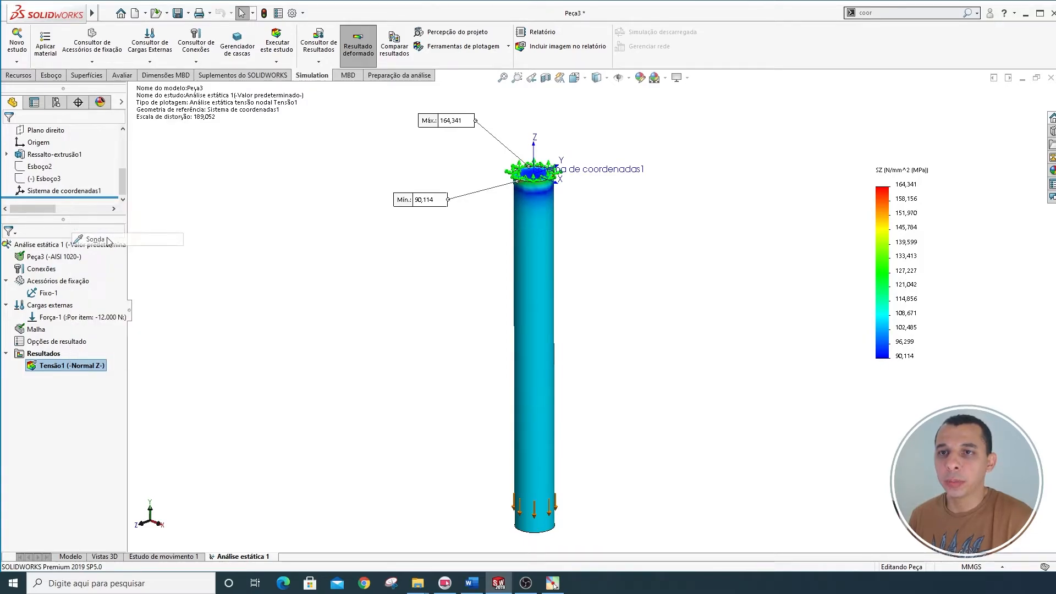
{"action": "left_click", "coordinate": [535, 239]}
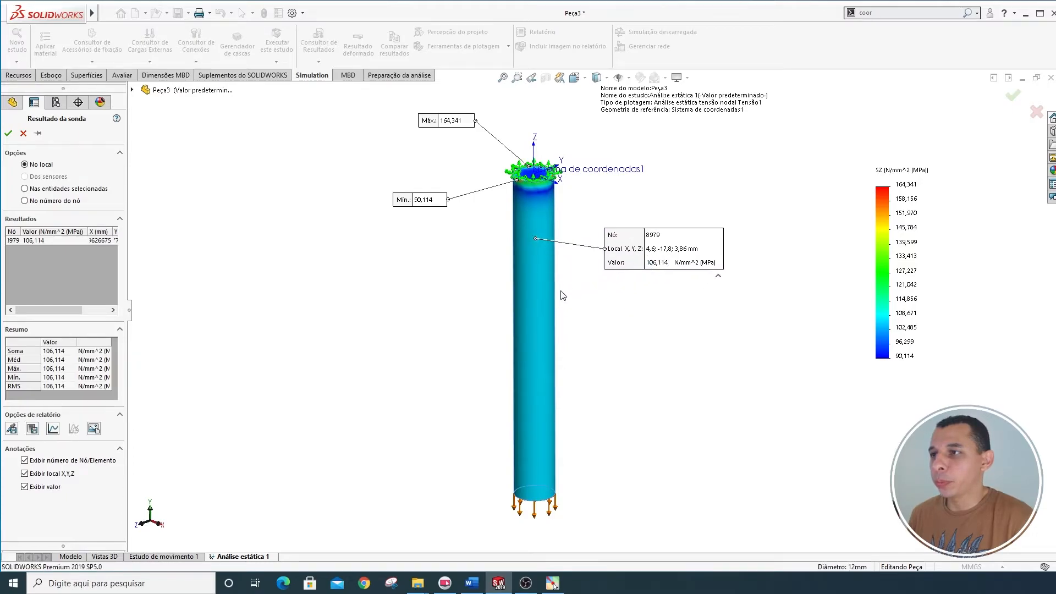
{"action": "left_click", "coordinate": [538, 280]}
{"action": "left_click_drag", "start_coordinate": [559, 325], "coordinate": [623, 325]}
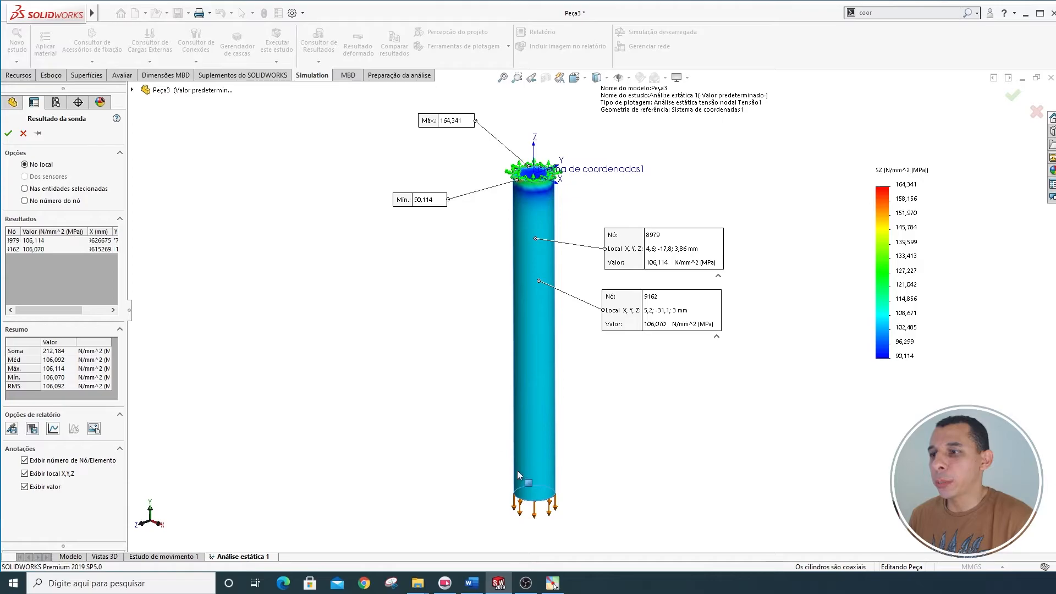
{"action": "left_click", "coordinate": [535, 321]}
{"action": "left_click", "coordinate": [539, 388]}
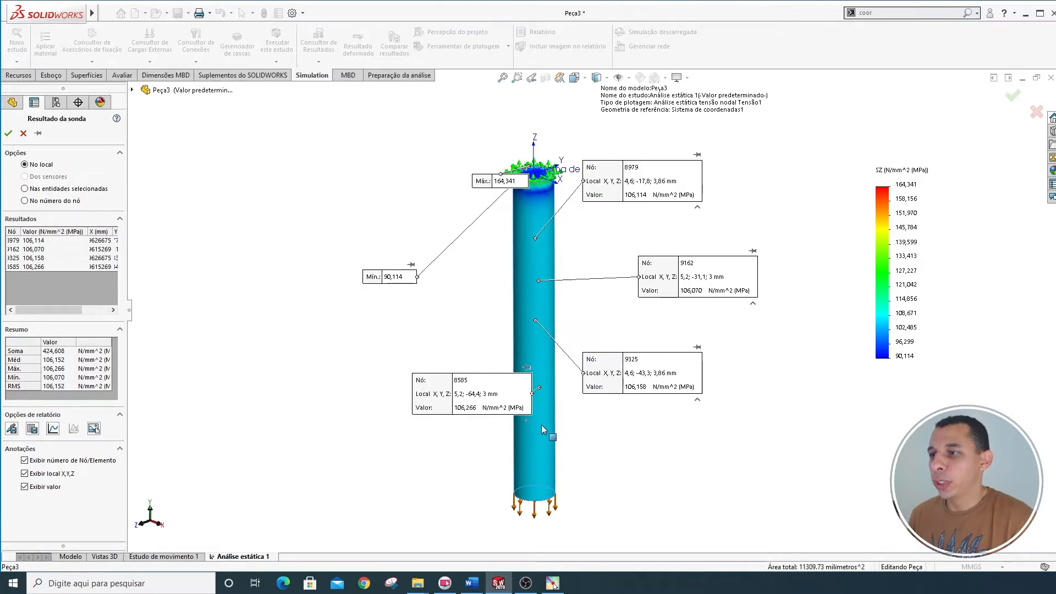
{"action": "left_click", "coordinate": [539, 444]}
Arrange the five probe callouts in a column beside the bar, each near its probed node
{"action": "left_click_drag", "start_coordinate": [529, 460], "coordinate": [726, 460]}
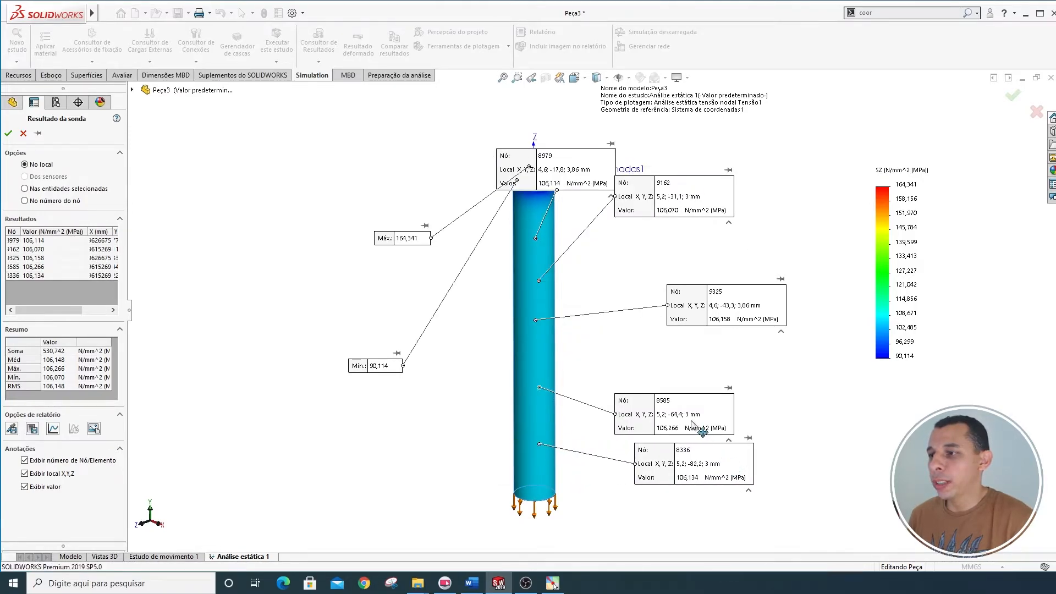
{"action": "left_click_drag", "start_coordinate": [692, 421], "coordinate": [690, 394]}
{"action": "left_click_drag", "start_coordinate": [712, 294], "coordinate": [657, 334]}
{"action": "left_click_drag", "start_coordinate": [665, 203], "coordinate": [654, 291]}
{"action": "left_click_drag", "start_coordinate": [580, 184], "coordinate": [657, 250]}
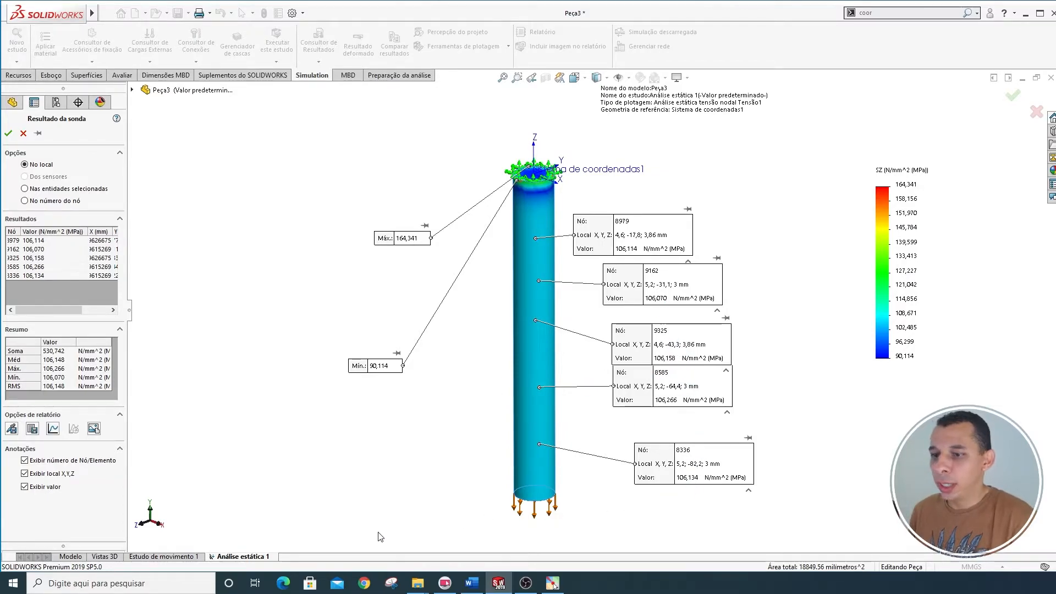
Switch to the Word document and review the calculated σz result for comparison with the probed stresses
{"action": "left_click", "coordinate": [472, 583]}
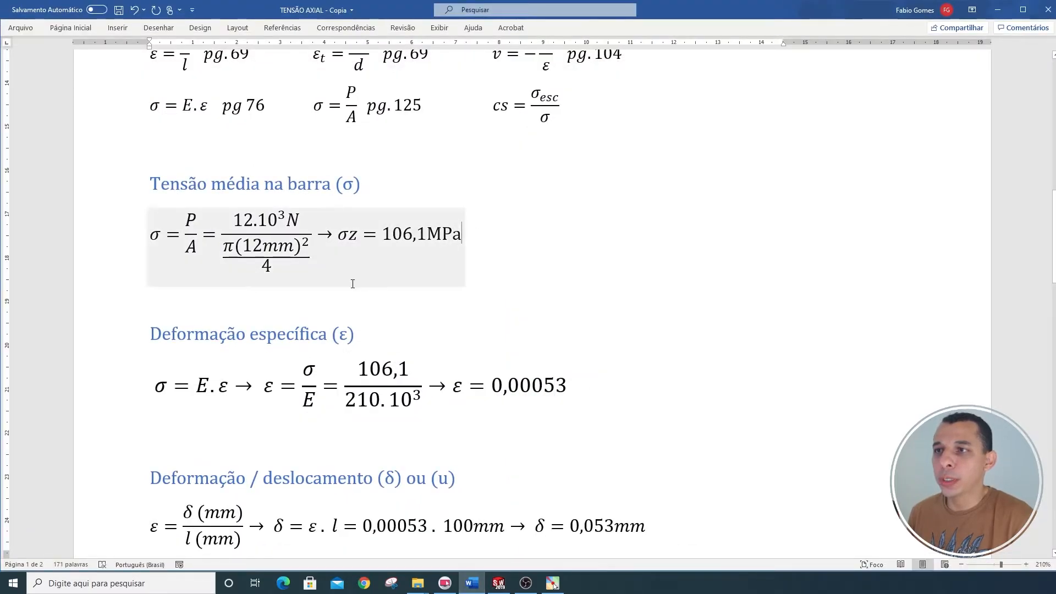
{"action": "left_click_drag", "start_coordinate": [338, 236], "coordinate": [527, 281]}
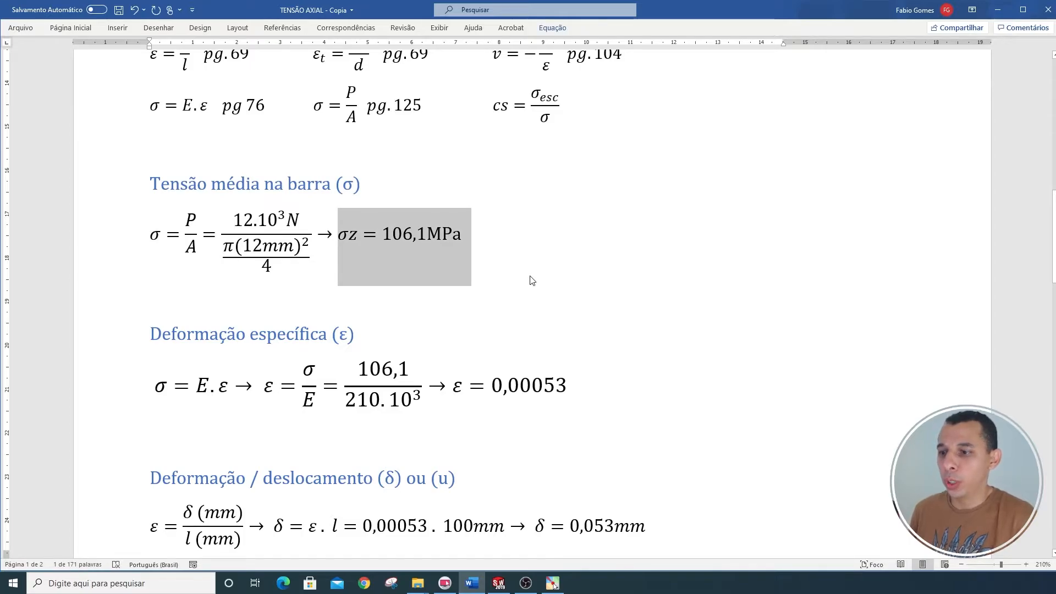
{"action": "left_click", "coordinate": [531, 281]}
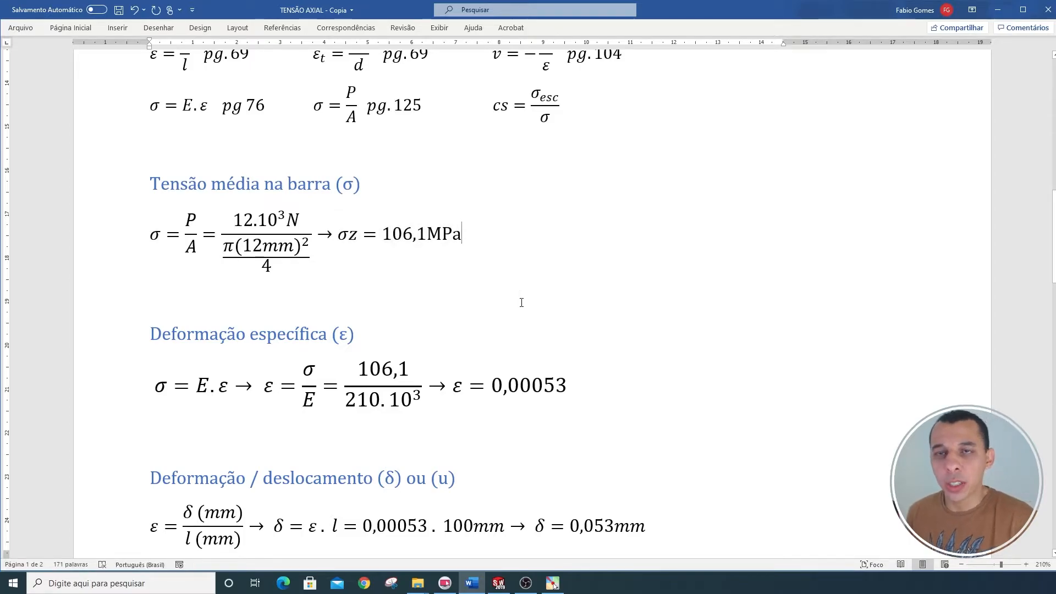